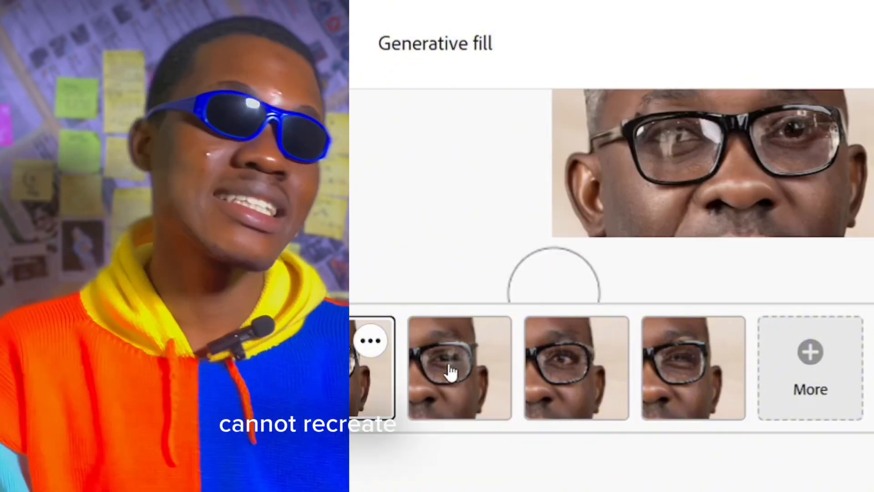
# Preview the four Generative fill variations of the glasses, ending back on the first
pyautogui.click(448, 366)
pyautogui.click(553, 368)
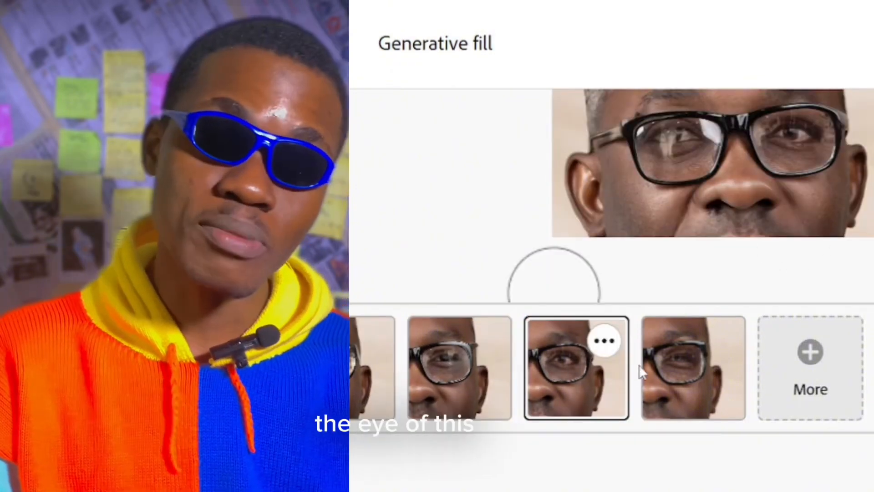
pyautogui.click(669, 376)
pyautogui.click(594, 373)
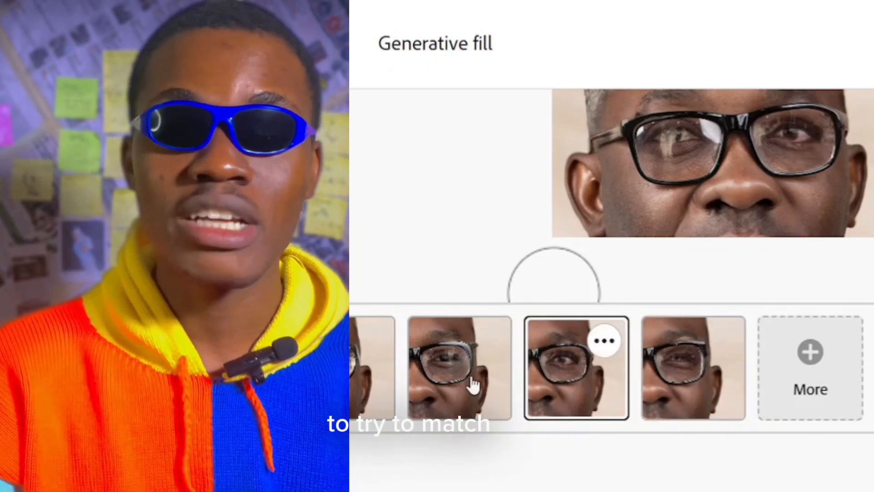
pyautogui.click(469, 380)
pyautogui.click(364, 385)
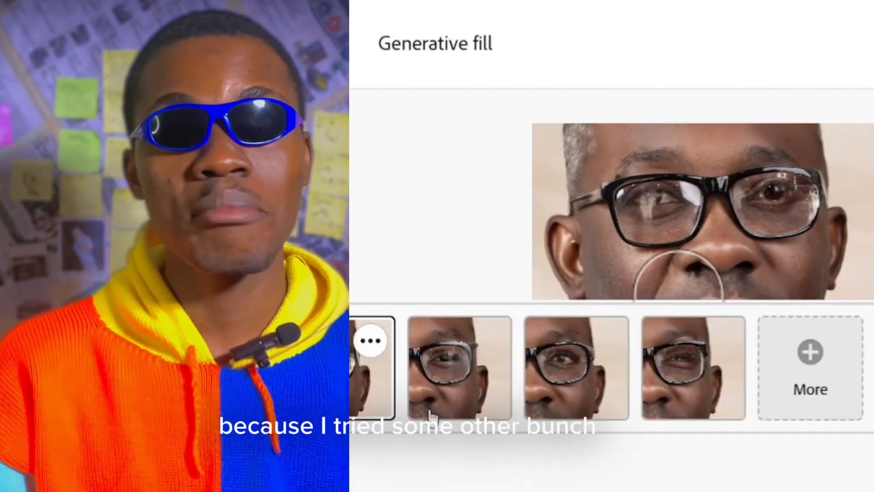
# Cycle through the variations again and settle on the second one
pyautogui.click(452, 385)
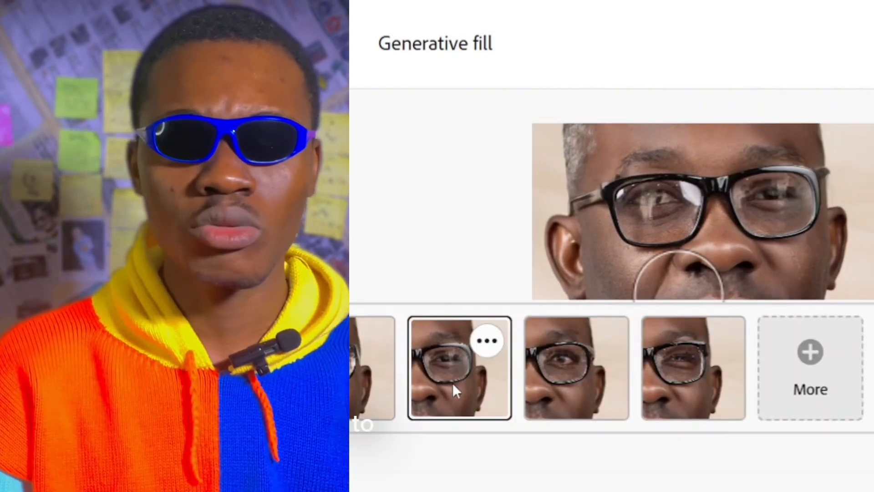
pyautogui.click(590, 385)
pyautogui.click(679, 379)
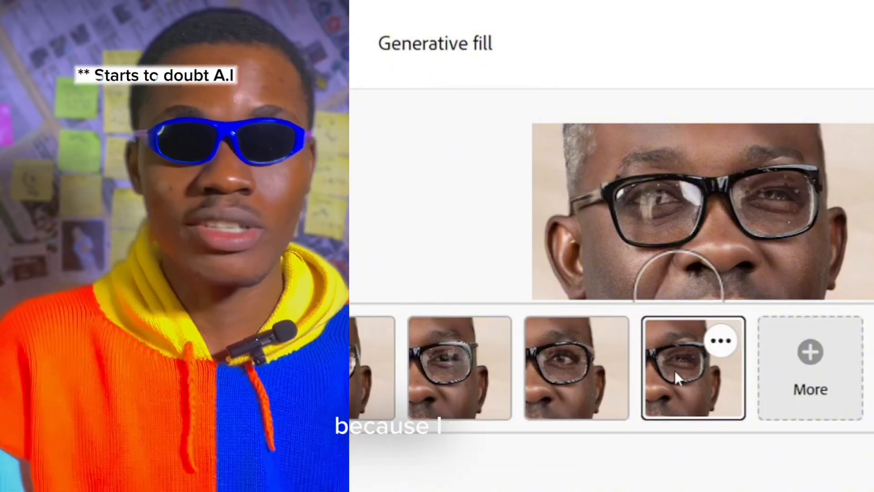
pyautogui.click(575, 384)
pyautogui.click(444, 392)
pyautogui.click(359, 379)
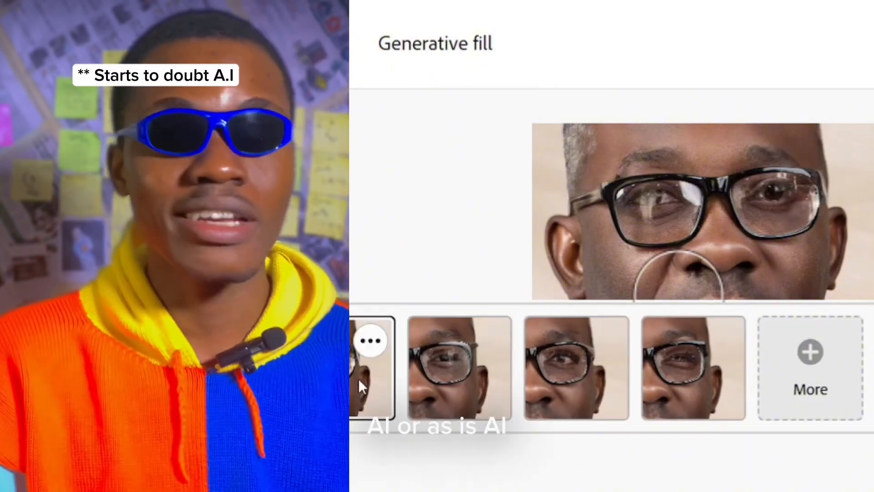
pyautogui.click(494, 392)
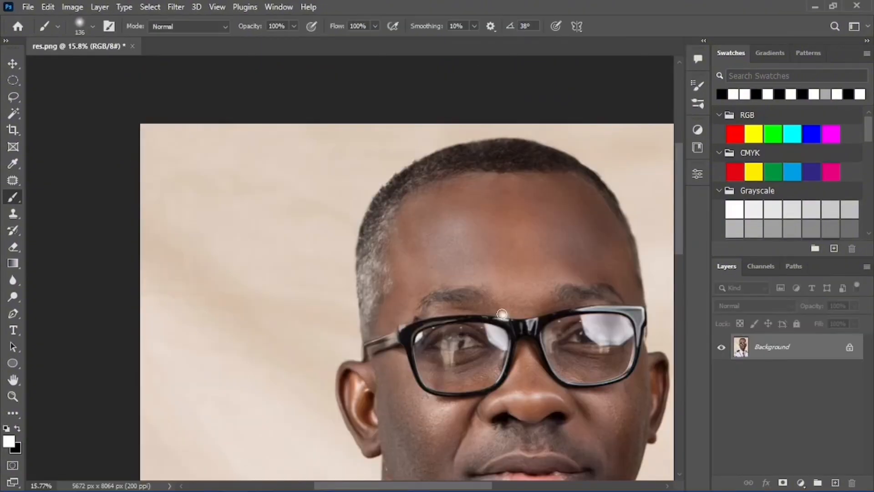
# Zoom in on the glasses and duplicate the Background layer with Ctrl+J as Layer 1
pyautogui.moveTo(544, 314)
pyautogui.mouseDown()
pyautogui.moveTo(425, 214)
pyautogui.moveTo(497, 223)
pyautogui.moveTo(455, 222)
pyautogui.mouseUp()
pyautogui.press('z')
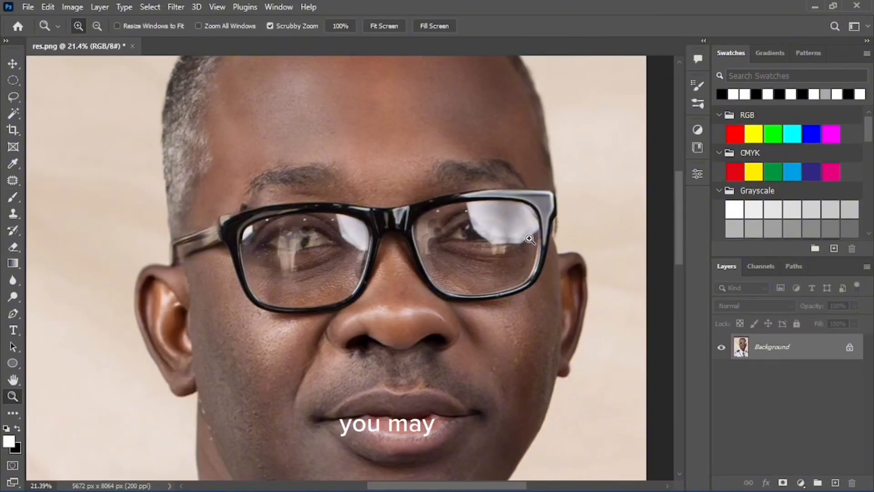
pyautogui.moveTo(532, 235)
pyautogui.mouseDown()
pyautogui.moveTo(566, 231)
pyautogui.moveTo(511, 238)
pyautogui.moveTo(524, 217)
pyautogui.mouseUp()
pyautogui.press('b')
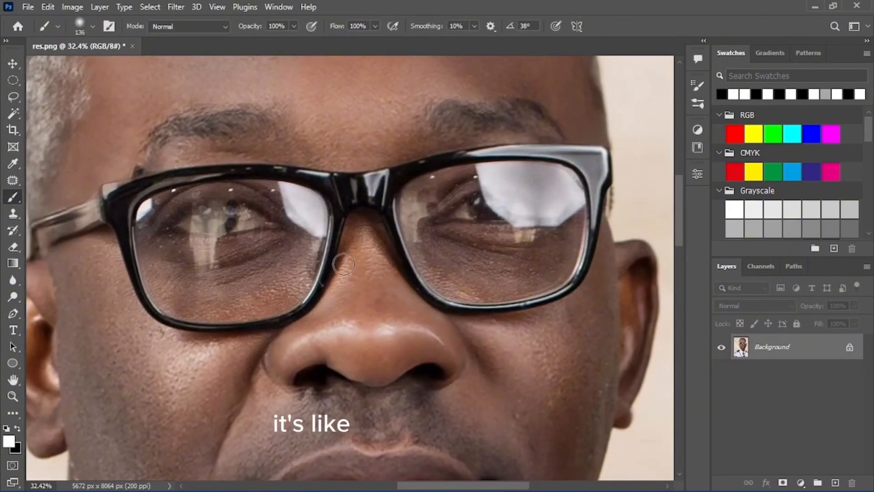
pyautogui.click(13, 66)
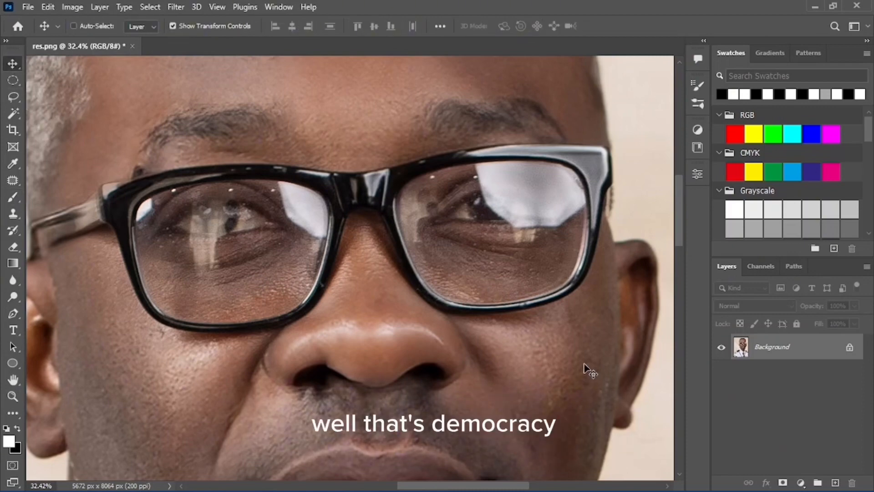
pyautogui.hotkey('ctrl', 'j')
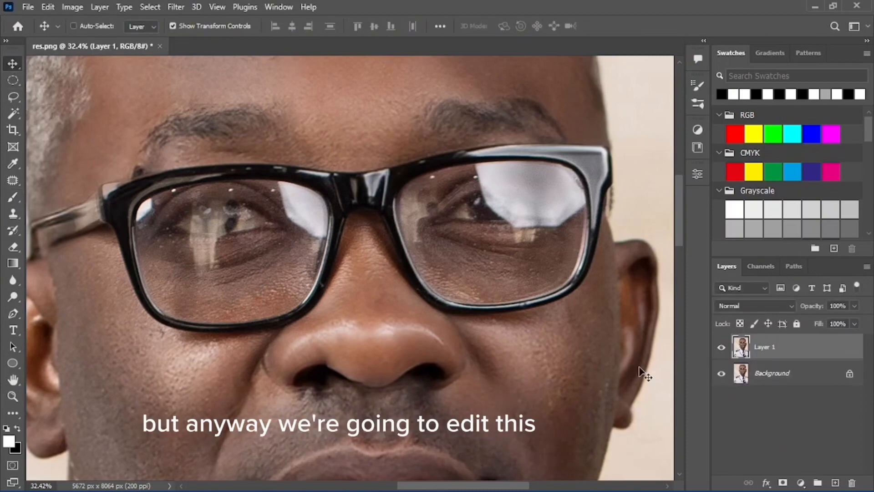
# Zoom in closely on the lenses, focusing on the right lens
pyautogui.press('z')
pyautogui.moveTo(273, 197)
pyautogui.mouseDown()
pyautogui.moveTo(277, 204)
pyautogui.moveTo(261, 204)
pyautogui.mouseUp()
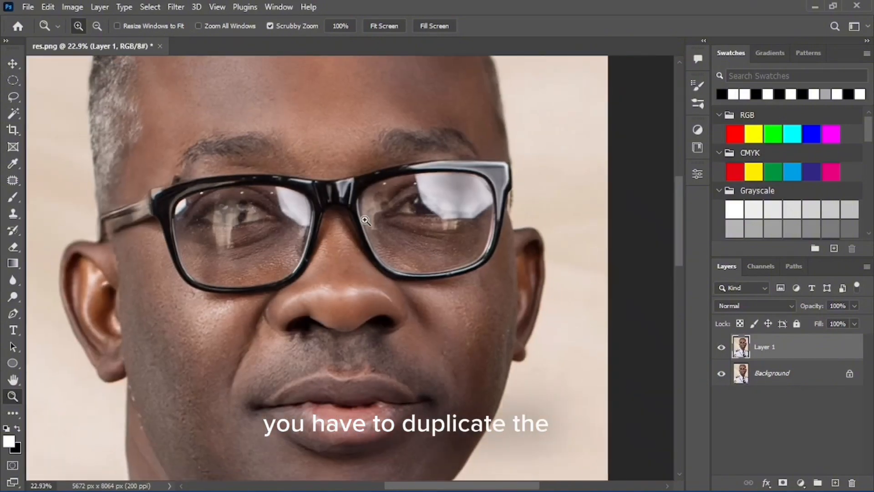
pyautogui.moveTo(465, 208); pyautogui.dragTo(479, 210)
pyautogui.press('v')
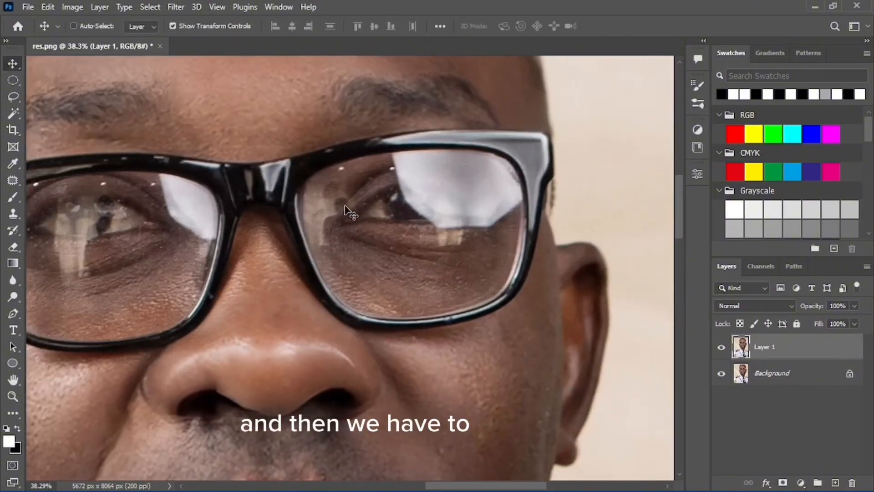
pyautogui.press('z')
pyautogui.moveTo(409, 206); pyautogui.dragTo(444, 213)
pyautogui.press('v')
pyautogui.press('z')
pyautogui.press('v')
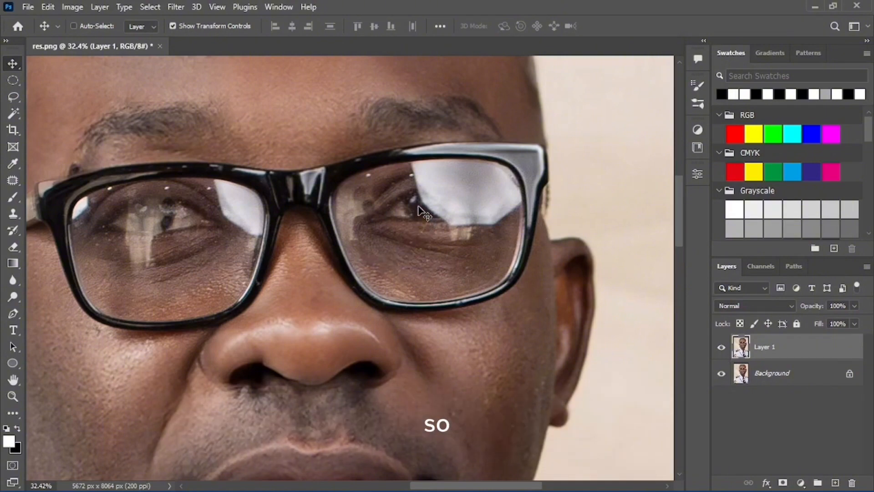
# Lasso the right-lens iris, copy it to a new layer, and drag it over the left lens
pyautogui.press('l')
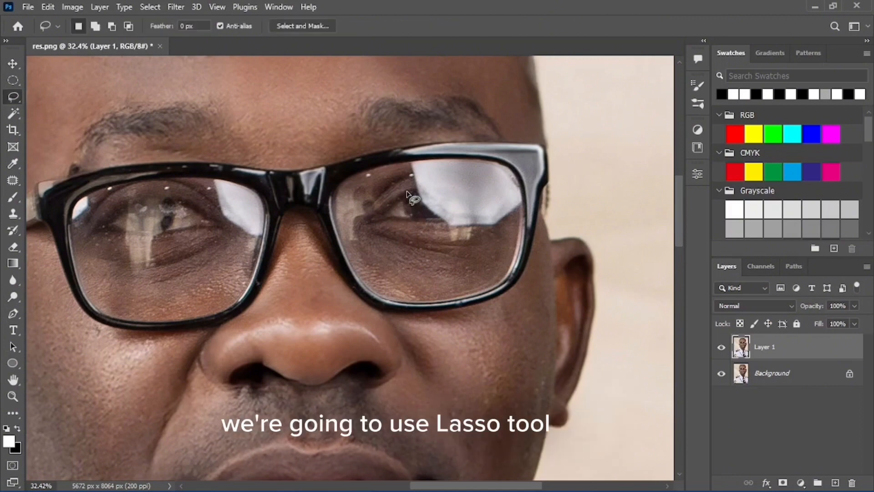
pyautogui.moveTo(412, 189); pyautogui.dragTo(397, 205)
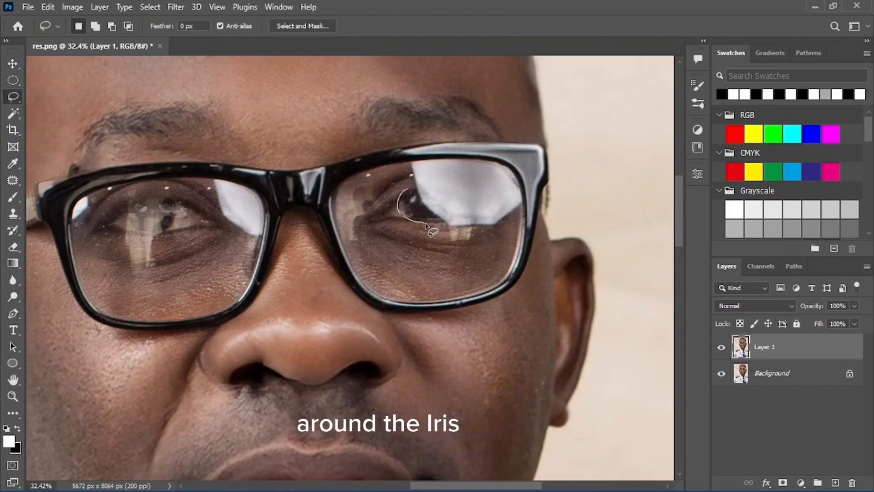
pyautogui.moveTo(441, 227)
pyautogui.mouseDown()
pyautogui.moveTo(449, 213)
pyautogui.moveTo(423, 187)
pyautogui.moveTo(400, 191)
pyautogui.mouseUp()
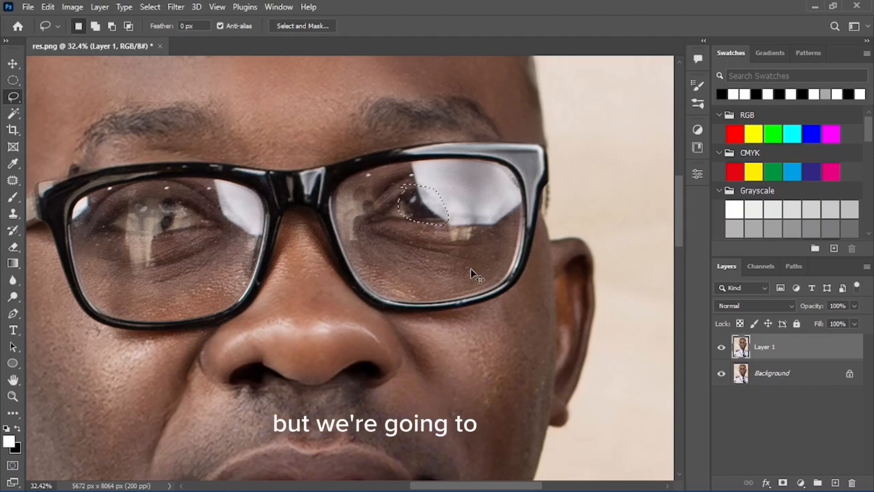
pyautogui.hotkey('ctrl', 'j')
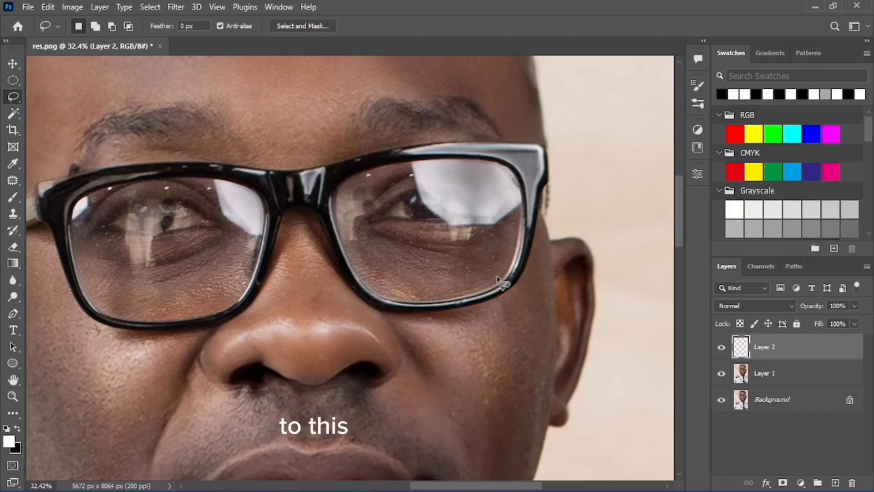
pyautogui.press('v')
pyautogui.moveTo(369, 215); pyautogui.dragTo(150, 219)
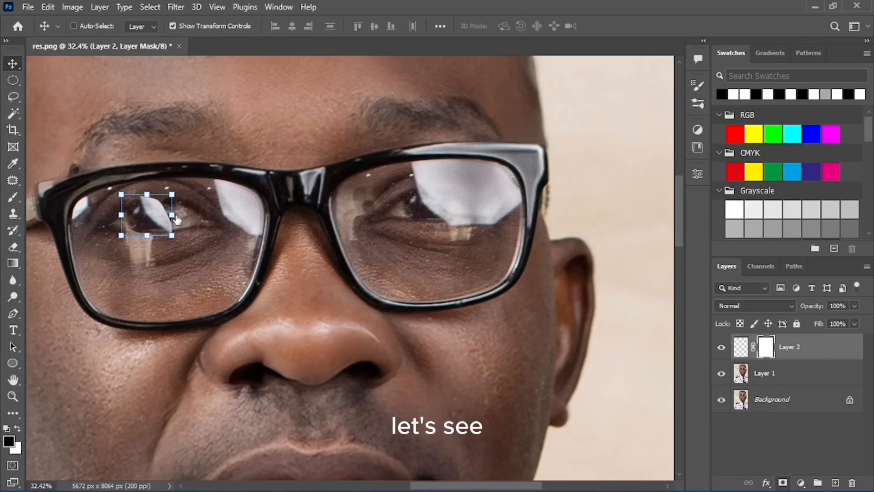
# Paint black with a soft brush on Layer 2's mask to blend the iris patch edges
pyautogui.press('z')
pyautogui.moveTo(158, 214); pyautogui.dragTo(206, 203)
pyautogui.press('b')
pyautogui.moveTo(242, 229); pyautogui.dragTo(236, 95)
pyautogui.rightClick(231, 209)
pyautogui.moveTo(230, 209)
pyautogui.mouseDown()
pyautogui.moveTo(232, 119)
pyautogui.moveTo(222, 230)
pyautogui.moveTo(195, 189)
pyautogui.moveTo(201, 203)
pyautogui.moveTo(173, 198)
pyautogui.moveTo(184, 228)
pyautogui.moveTo(207, 210)
pyautogui.moveTo(177, 176)
pyautogui.moveTo(148, 160)
pyautogui.mouseUp()
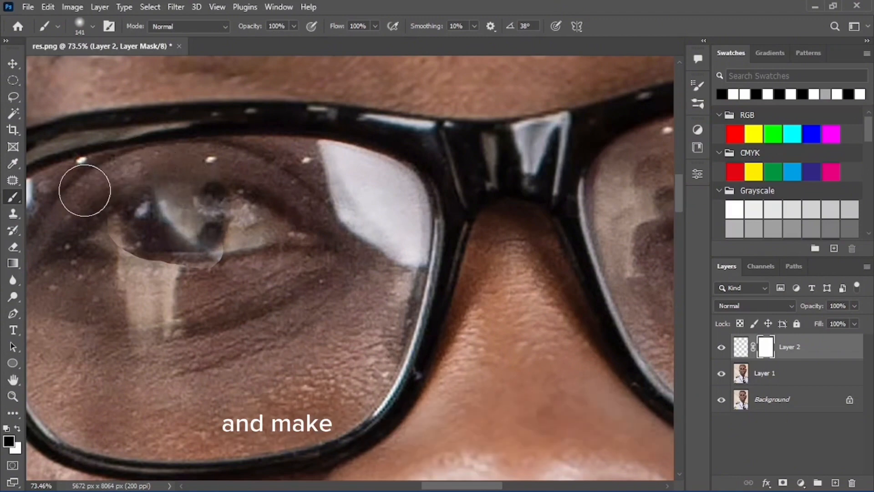
pyautogui.moveTo(110, 270)
pyautogui.mouseDown()
pyautogui.moveTo(168, 289)
pyautogui.moveTo(212, 281)
pyautogui.moveTo(142, 290)
pyautogui.moveTo(234, 268)
pyautogui.mouseUp()
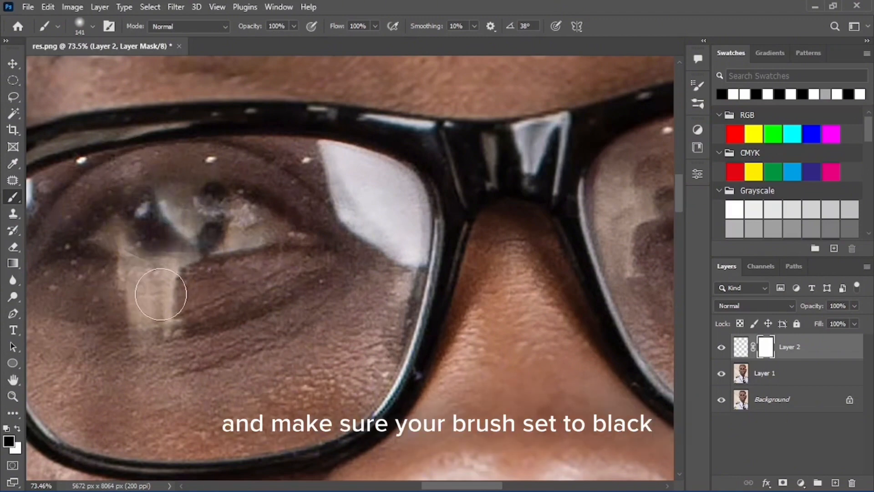
# Zoom out to check the face, review the patch bounds, and adjust the brush settings
pyautogui.press('z')
pyautogui.moveTo(267, 204)
pyautogui.mouseDown()
pyautogui.moveTo(193, 234)
pyautogui.moveTo(281, 220)
pyautogui.moveTo(299, 207)
pyautogui.moveTo(269, 186)
pyautogui.moveTo(270, 230)
pyautogui.moveTo(322, 179)
pyautogui.moveTo(258, 198)
pyautogui.mouseUp()
pyautogui.press('b')
pyautogui.press('v')
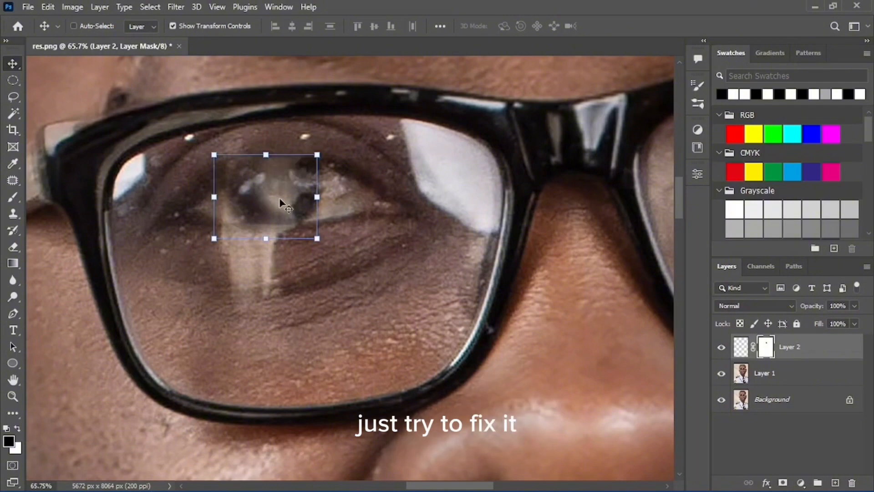
pyautogui.press('b')
pyautogui.keyDown('alt'); pyautogui.rightClick(302, 250); pyautogui.keyUp('alt')
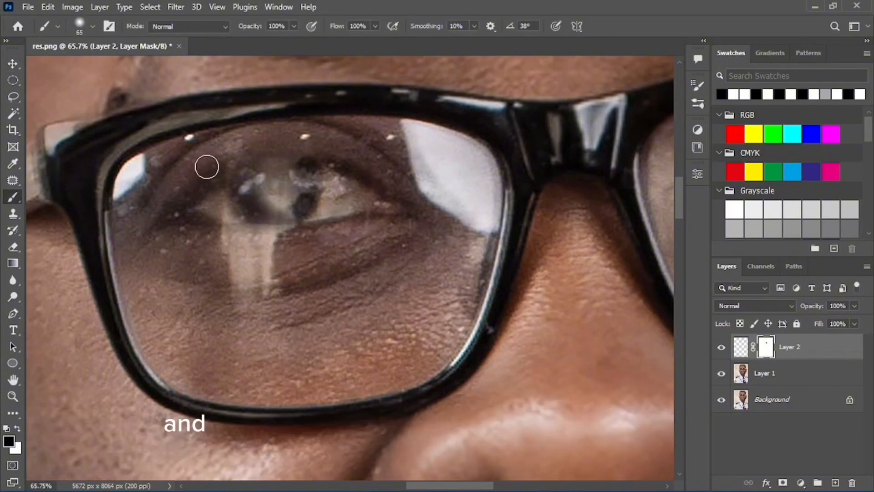
# Zoom in and out around the left eye to inspect the blended iris
pyautogui.press('z')
pyautogui.moveTo(290, 181); pyautogui.dragTo(215, 222)
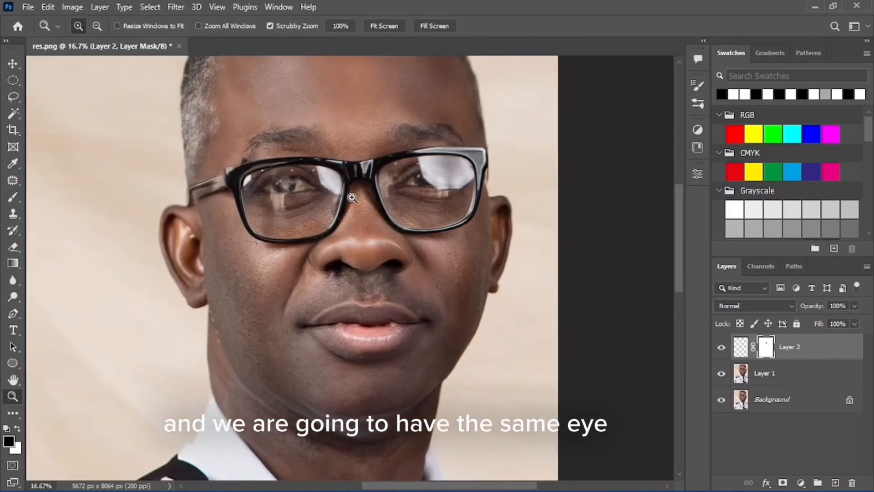
pyautogui.moveTo(293, 188)
pyautogui.mouseDown()
pyautogui.moveTo(311, 183)
pyautogui.moveTo(274, 189)
pyautogui.moveTo(303, 173)
pyautogui.moveTo(318, 197)
pyautogui.moveTo(299, 198)
pyautogui.moveTo(347, 203)
pyautogui.mouseUp()
pyautogui.press('b')
pyautogui.press('z')
pyautogui.press('b')
pyautogui.press('z')
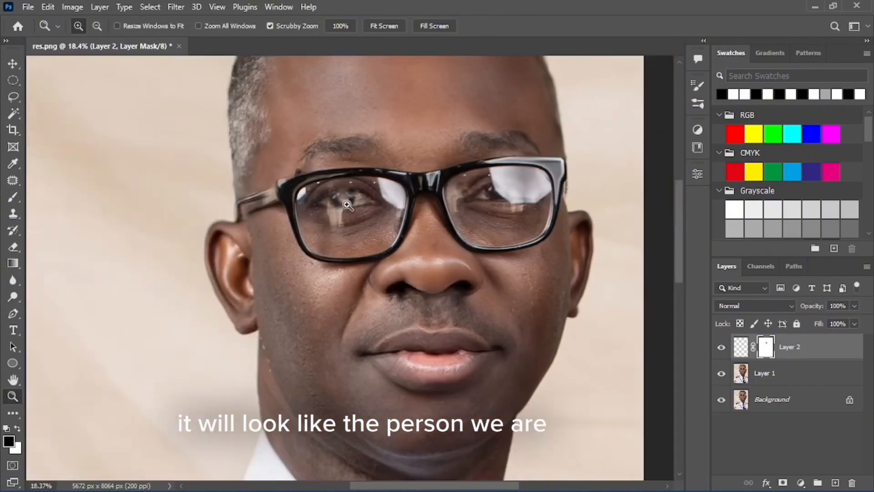
pyautogui.press('b')
pyautogui.moveTo(397, 189)
pyautogui.mouseDown()
pyautogui.moveTo(412, 189)
pyautogui.moveTo(364, 205)
pyautogui.mouseUp()
pyautogui.press('z')
pyautogui.moveTo(241, 206)
pyautogui.mouseDown()
pyautogui.moveTo(273, 207)
pyautogui.moveTo(264, 211)
pyautogui.mouseUp()
pyautogui.press('b')
pyautogui.press('z')
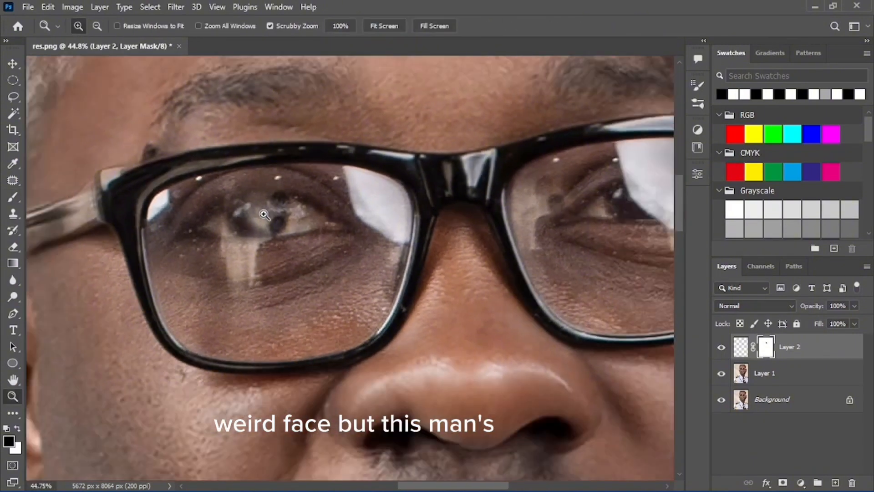
pyautogui.press('b')
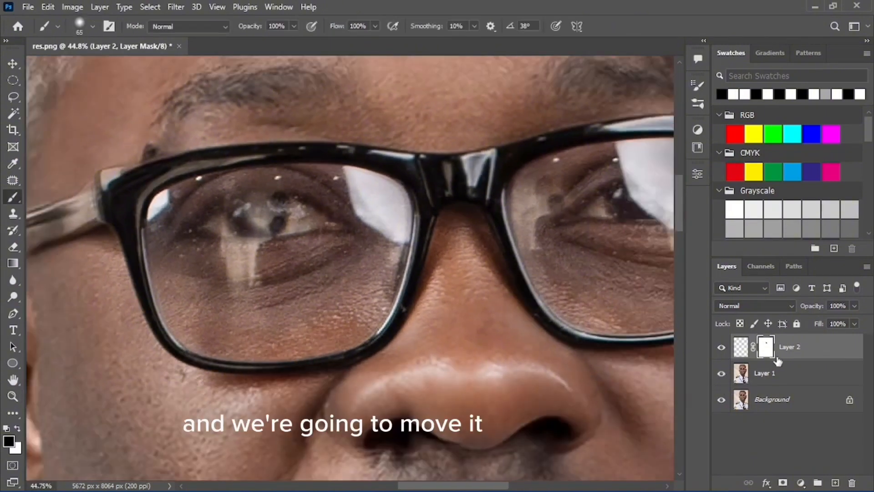
# Merge the selected copy layers into Layer 2 and zoom in on the left lens
pyautogui.click(784, 373)
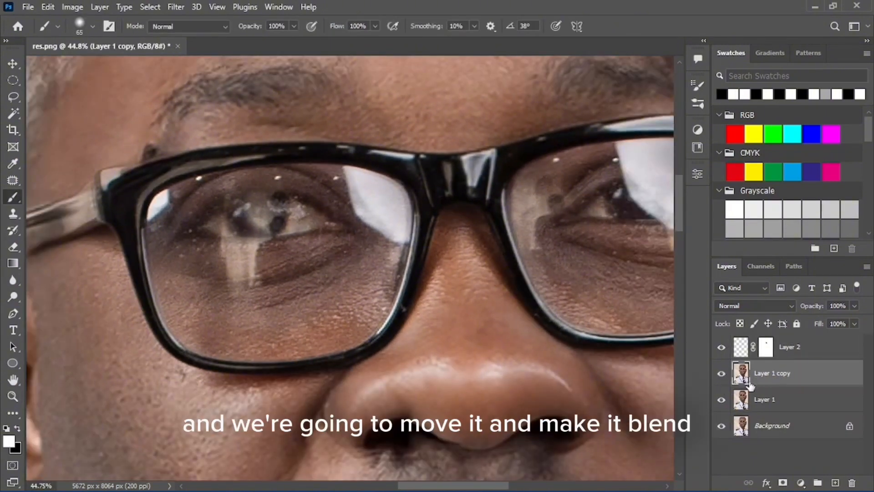
pyautogui.keyDown('shift'); pyautogui.click(794, 348); pyautogui.keyUp('shift')
pyautogui.rightClick(797, 348)
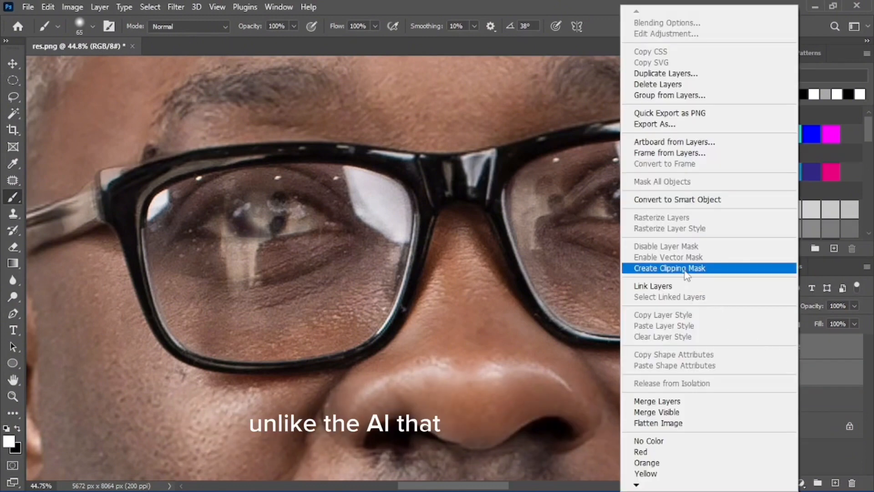
pyautogui.click(663, 400)
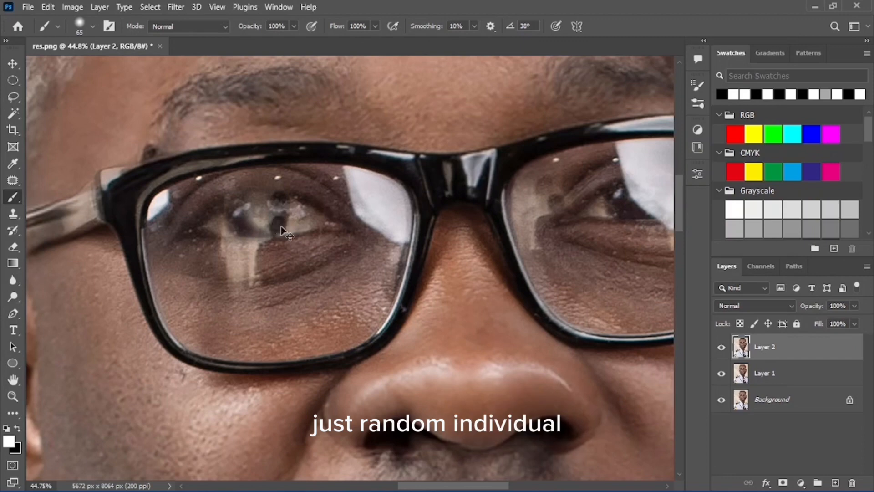
pyautogui.hotkey('ctrl', 'space')
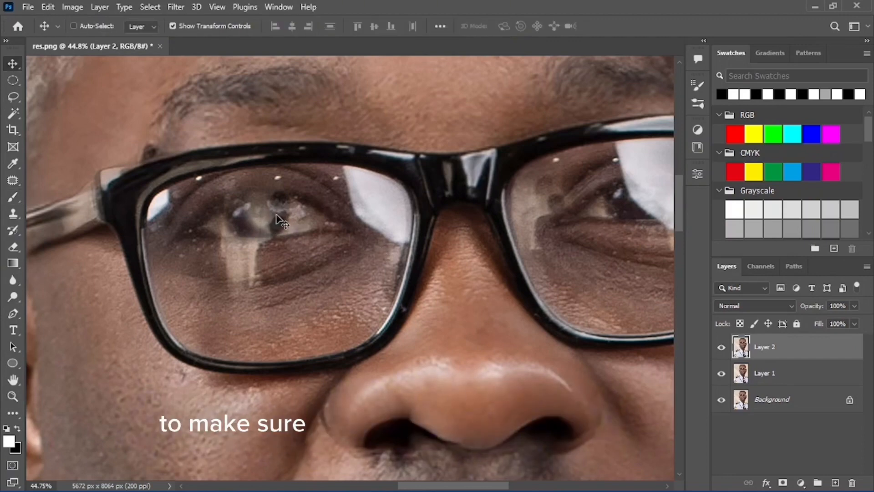
pyautogui.moveTo(268, 216); pyautogui.dragTo(282, 219)
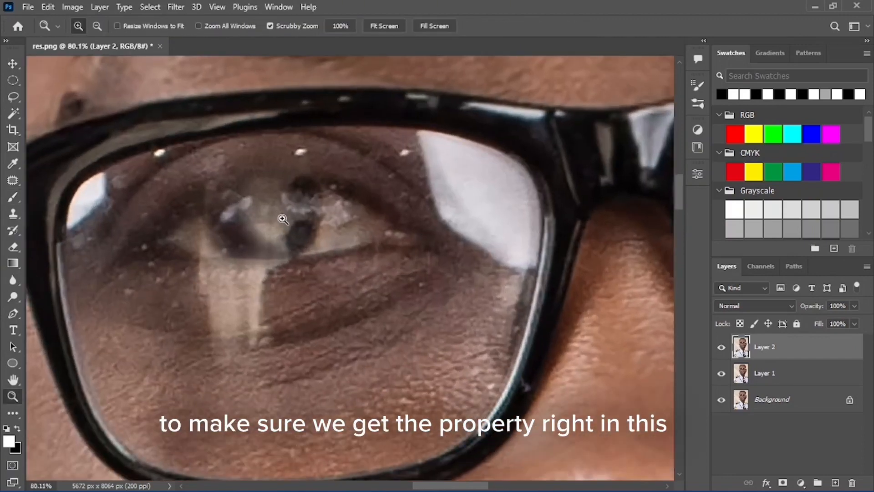
pyautogui.click(14, 180)
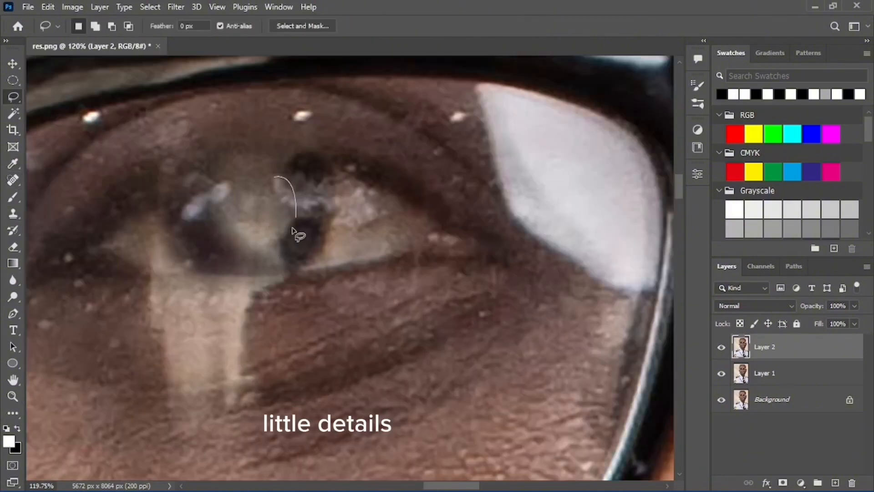
# Content-aware fill the glare patch over the left iris, then deselect and check the result
pyautogui.moveTo(229, 183); pyautogui.dragTo(226, 180)
pyautogui.rightClick(263, 208)
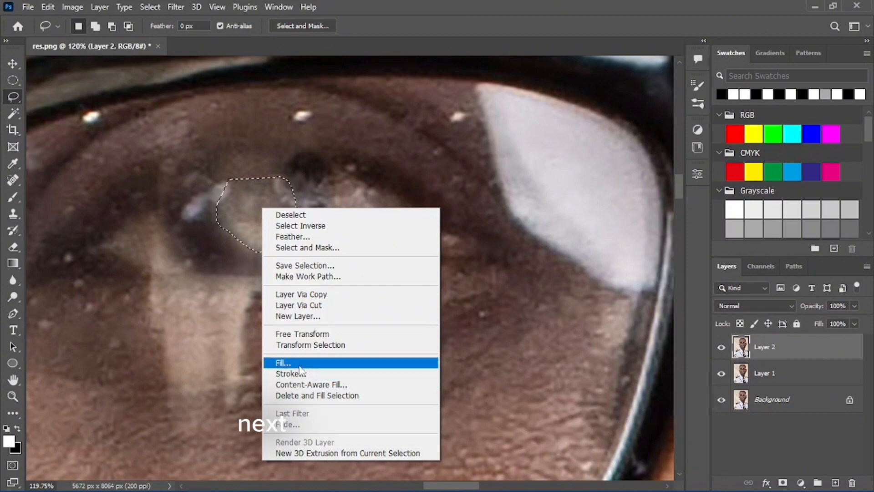
pyautogui.click(291, 362)
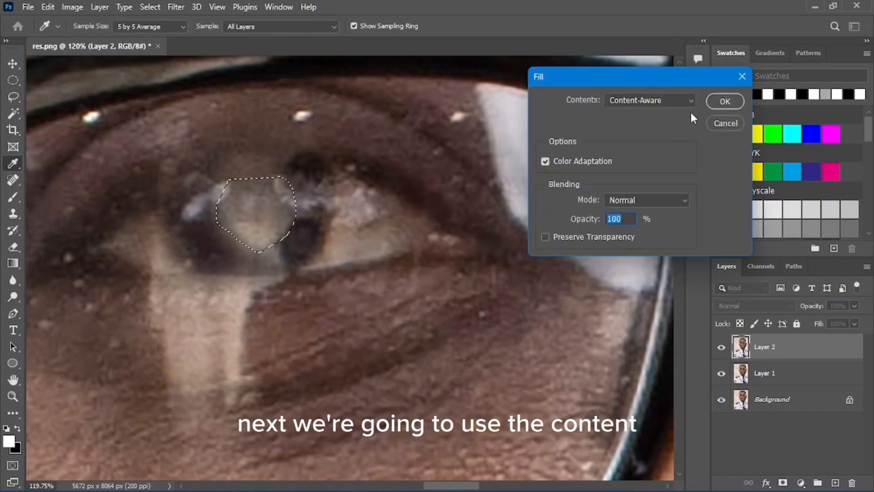
pyautogui.click(721, 106)
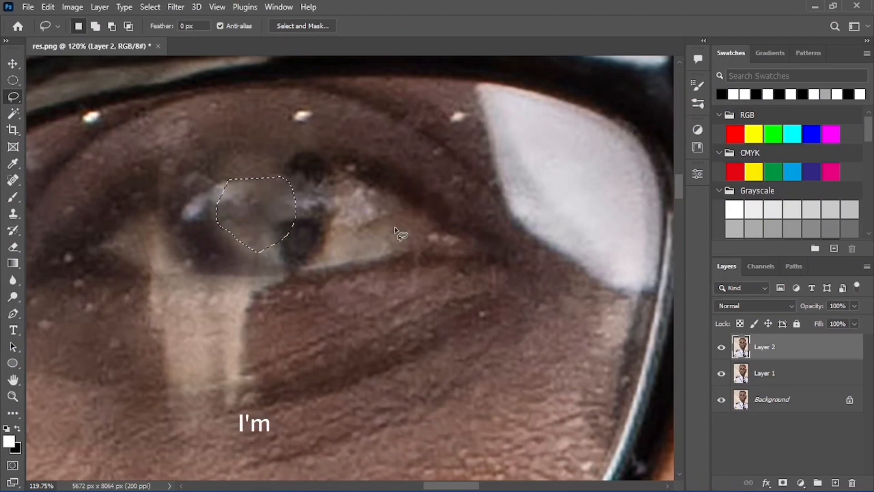
pyautogui.hotkey('ctrl', 'd')
pyautogui.press('z')
pyautogui.moveTo(278, 241); pyautogui.dragTo(198, 261)
pyautogui.moveTo(308, 255)
pyautogui.mouseDown()
pyautogui.moveTo(332, 224)
pyautogui.moveTo(286, 225)
pyautogui.mouseUp()
# Lasso the vertical glare streak below the left eye and content-aware fill it
pyautogui.press('l')
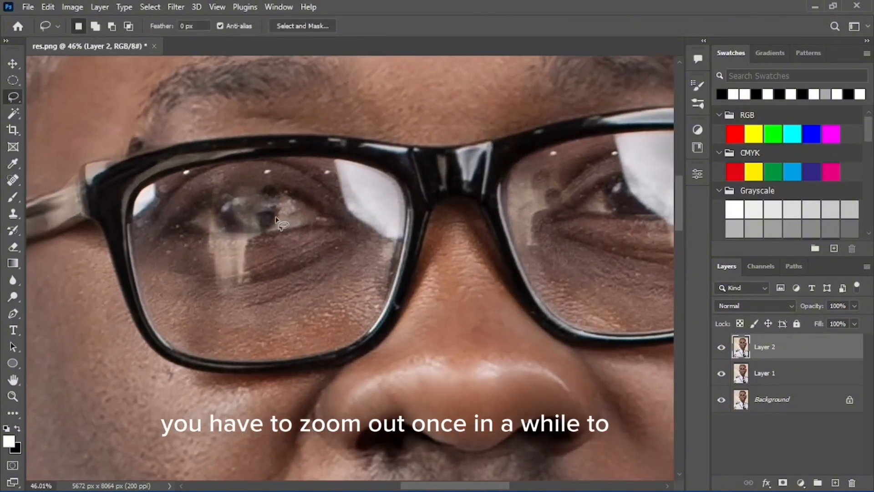
pyautogui.press('z')
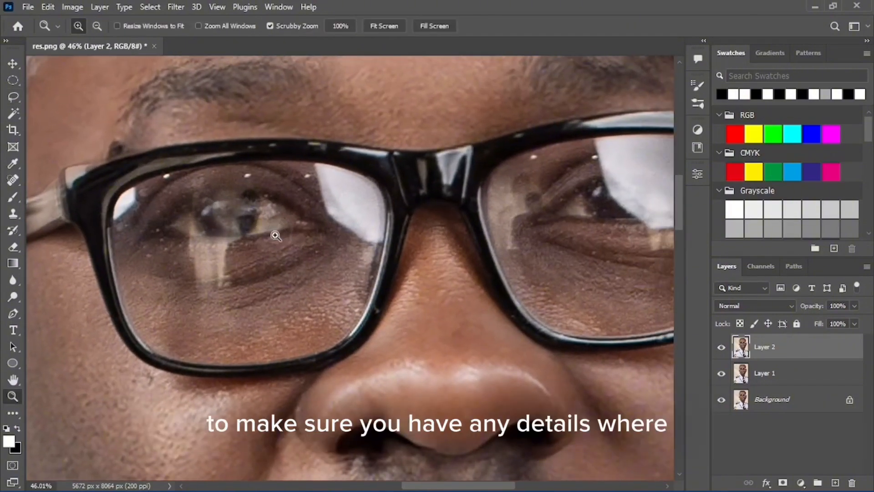
pyautogui.moveTo(275, 235)
pyautogui.mouseDown()
pyautogui.moveTo(267, 257)
pyautogui.moveTo(262, 253)
pyautogui.mouseUp()
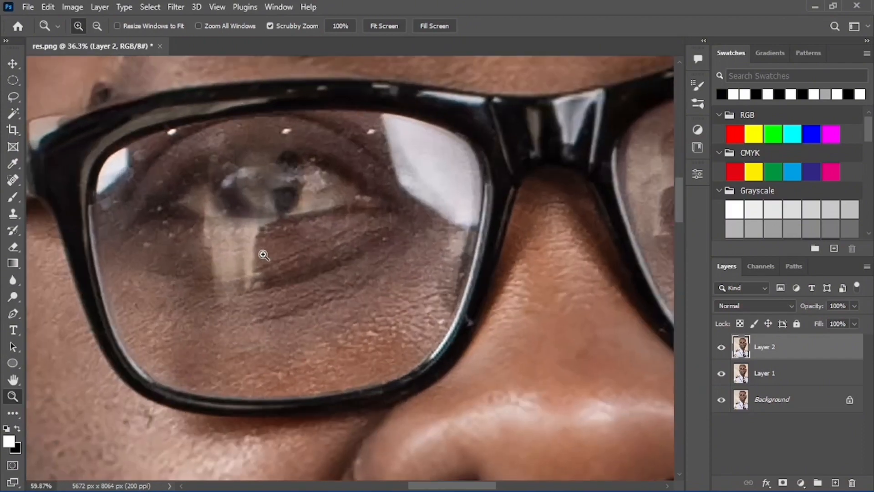
pyautogui.press('l')
pyautogui.moveTo(200, 217)
pyautogui.mouseDown()
pyautogui.moveTo(283, 219)
pyautogui.moveTo(264, 241)
pyautogui.mouseUp()
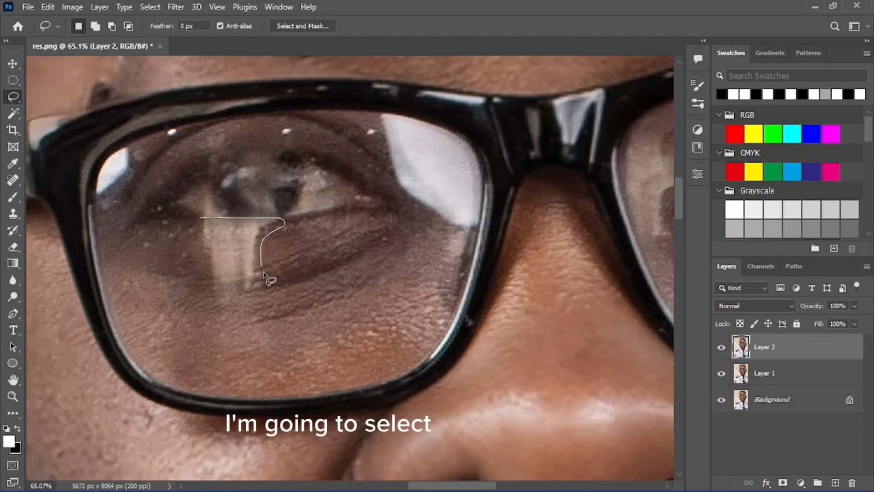
pyautogui.moveTo(240, 313)
pyautogui.mouseDown()
pyautogui.moveTo(220, 307)
pyautogui.moveTo(206, 289)
pyautogui.moveTo(200, 219)
pyautogui.mouseUp()
pyautogui.rightClick(226, 231)
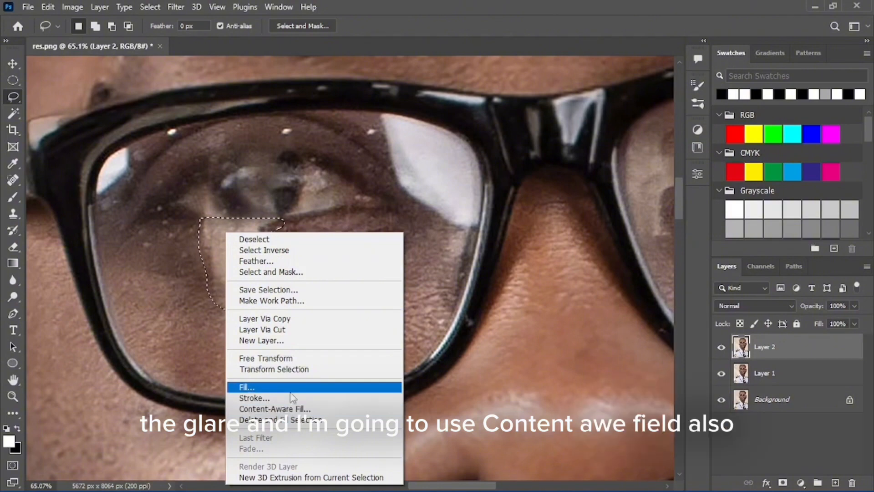
pyautogui.click(273, 386)
pyautogui.click(725, 104)
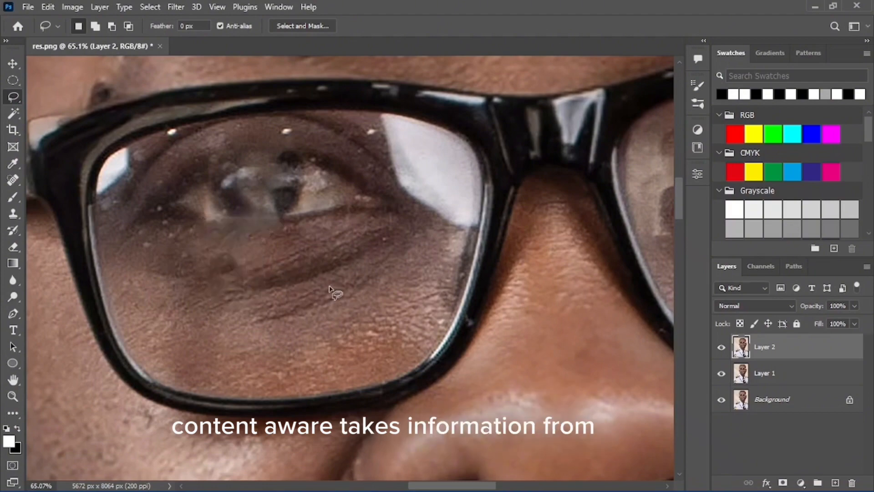
# Zoom out and back in on the left lens to judge the cleaned result
pyautogui.press('z')
pyautogui.moveTo(329, 242); pyautogui.dragTo(271, 247)
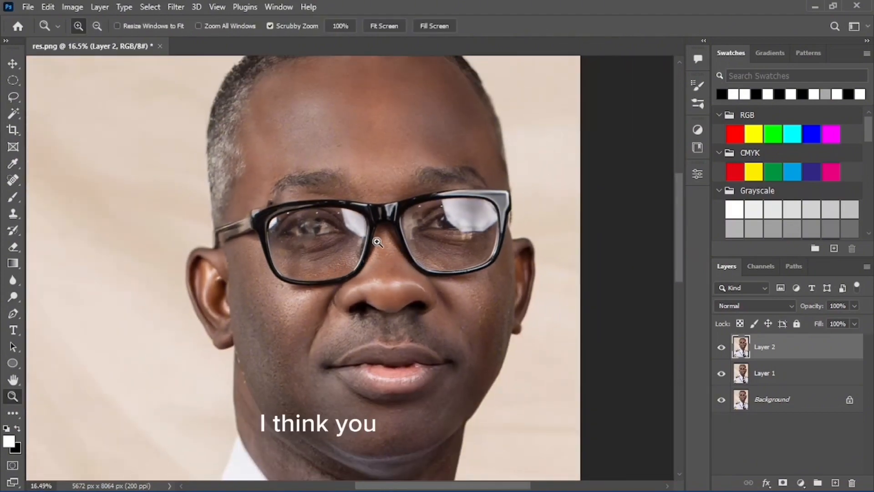
pyautogui.moveTo(376, 242); pyautogui.dragTo(413, 244)
pyautogui.moveTo(269, 239)
pyautogui.mouseDown()
pyautogui.moveTo(252, 236)
pyautogui.moveTo(271, 211)
pyautogui.moveTo(302, 215)
pyautogui.moveTo(232, 220)
pyautogui.mouseUp()
pyautogui.press('l')
pyautogui.press('z')
pyautogui.moveTo(340, 222); pyautogui.dragTo(336, 222)
pyautogui.moveTo(286, 218); pyautogui.dragTo(338, 204)
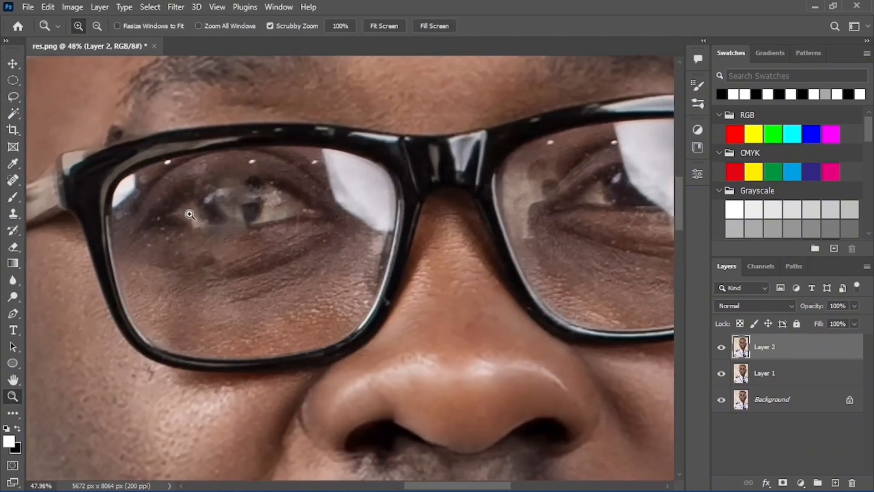
pyautogui.moveTo(189, 212)
pyautogui.mouseDown()
pyautogui.moveTo(214, 211)
pyautogui.moveTo(182, 211)
pyautogui.moveTo(211, 195)
pyautogui.moveTo(208, 203)
pyautogui.mouseUp()
pyautogui.press('l')
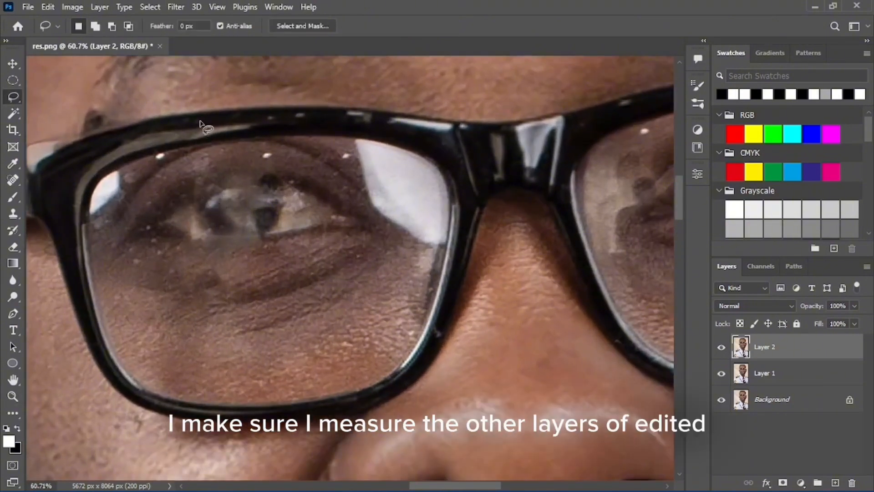
# Lasso the left lens's eye area and move a copy onto the right lens
pyautogui.moveTo(184, 148); pyautogui.dragTo(116, 207)
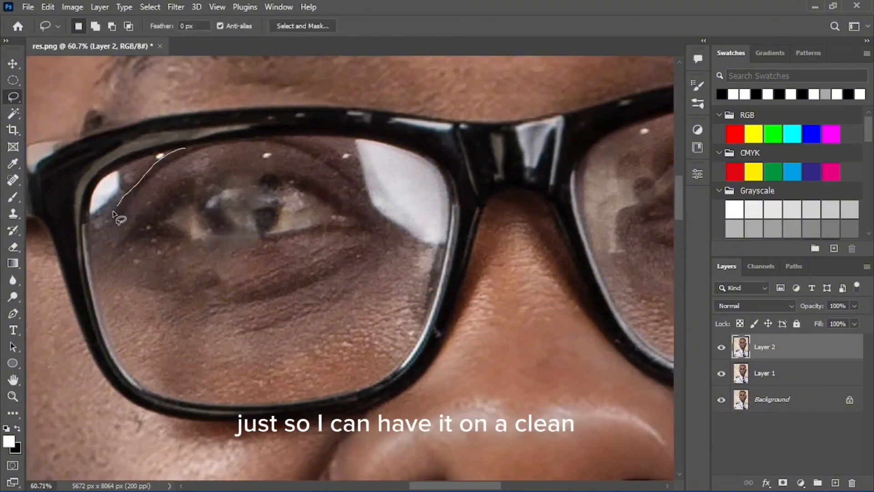
pyautogui.moveTo(102, 260)
pyautogui.mouseDown()
pyautogui.moveTo(136, 302)
pyautogui.moveTo(226, 326)
pyautogui.moveTo(324, 314)
pyautogui.moveTo(378, 272)
pyautogui.mouseUp()
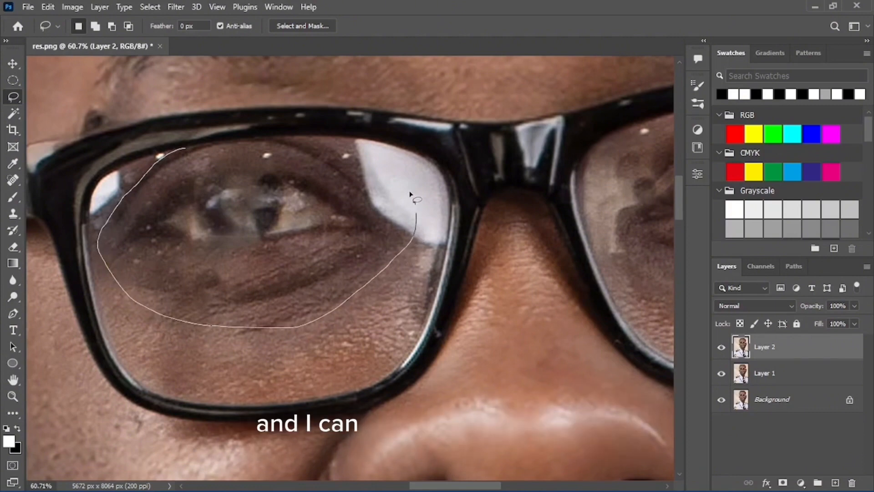
pyautogui.moveTo(410, 195)
pyautogui.mouseDown()
pyautogui.moveTo(371, 149)
pyautogui.moveTo(291, 129)
pyautogui.moveTo(201, 146)
pyautogui.mouseUp()
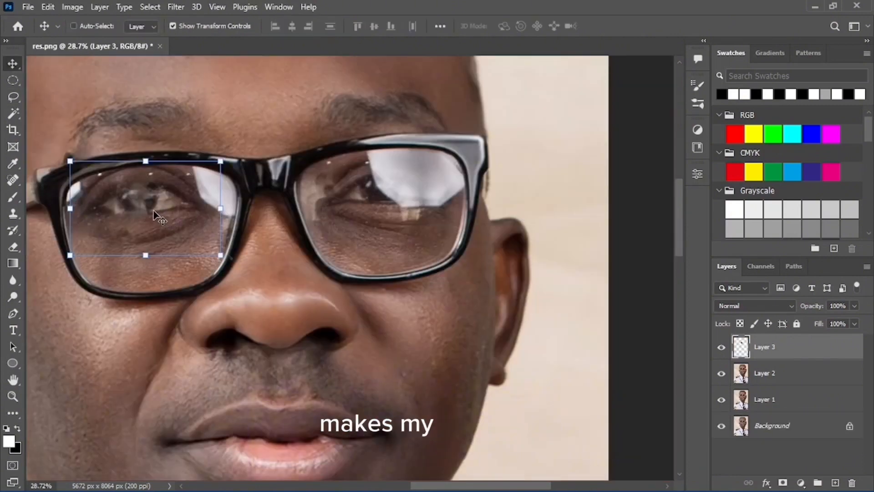
pyautogui.moveTo(157, 214); pyautogui.dragTo(395, 187)
# Flip the eye patch horizontally, rotate and position it to fit the right lens, then commit
pyautogui.click(462, 187)
pyautogui.rightClick(466, 184)
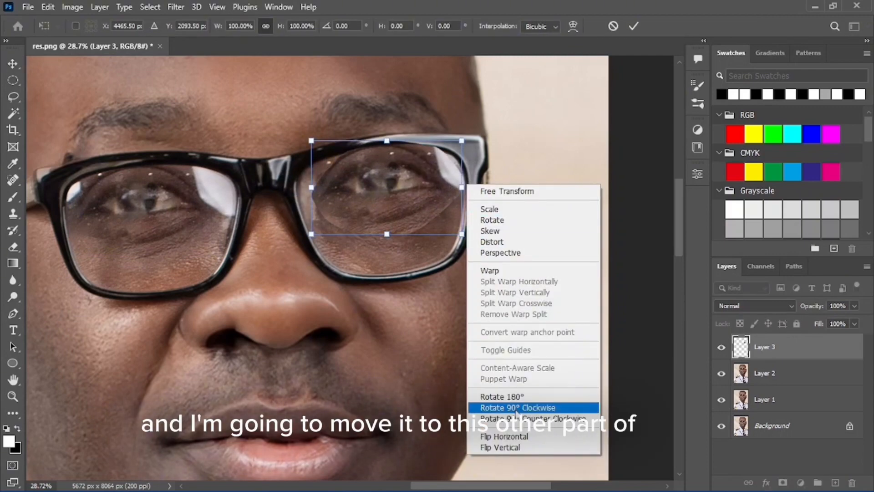
pyautogui.click(516, 436)
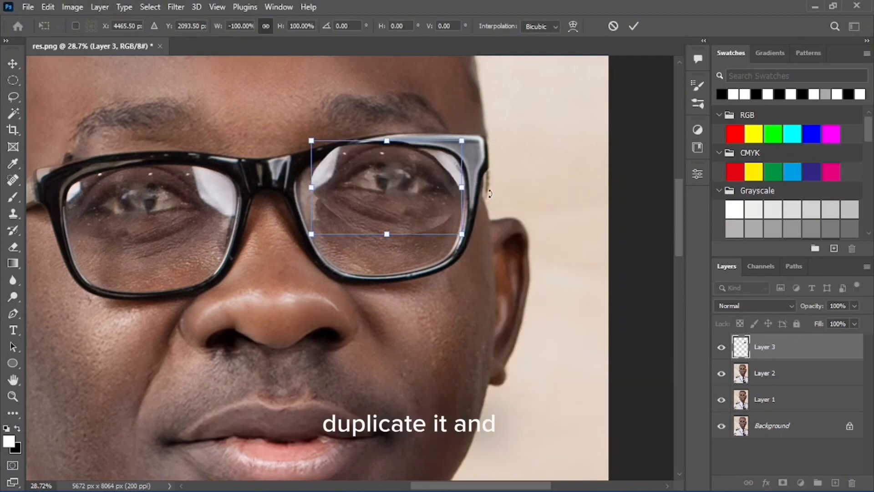
pyautogui.moveTo(489, 193); pyautogui.dragTo(482, 119)
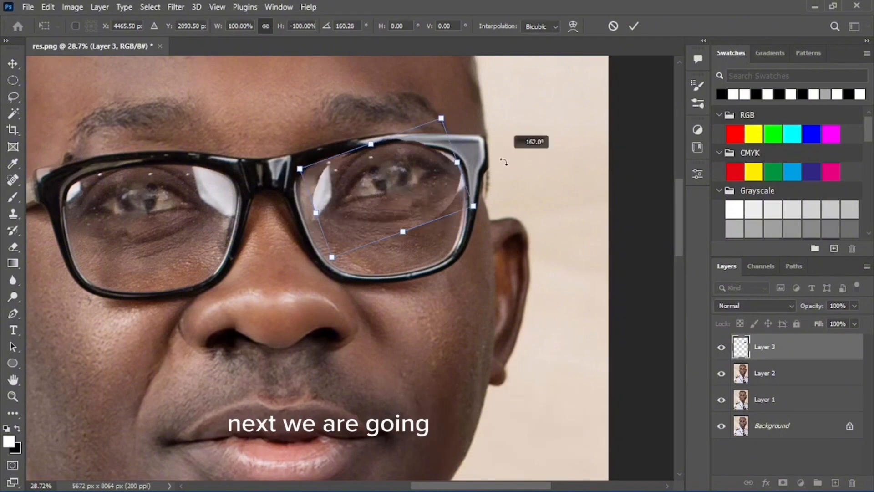
pyautogui.moveTo(504, 162); pyautogui.dragTo(504, 175)
pyautogui.moveTo(406, 180)
pyautogui.mouseDown()
pyautogui.moveTo(511, 244)
pyautogui.moveTo(401, 188)
pyautogui.moveTo(418, 172)
pyautogui.mouseUp()
pyautogui.press('Return')
# Toggle Layer 3 to compare, nudge the patch, and lower its opacity to 51% for alignment
pyautogui.press('z')
pyautogui.press('v')
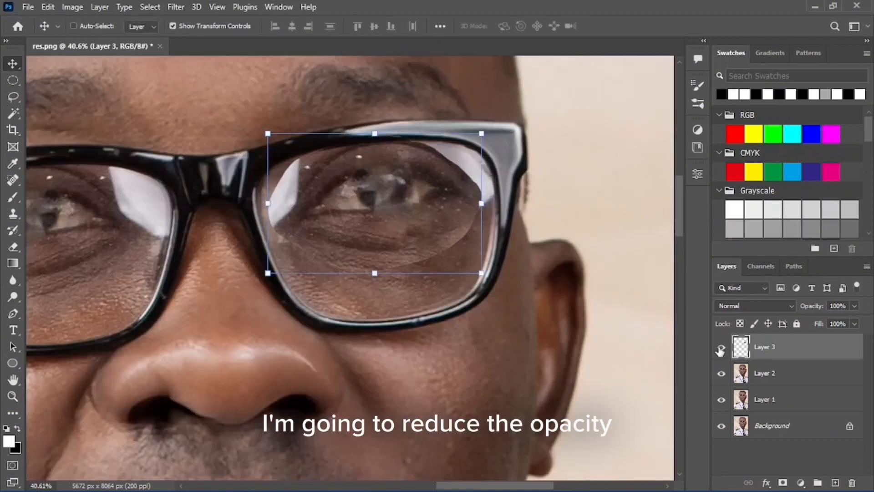
pyautogui.click(721, 348)
pyautogui.click(721, 348)
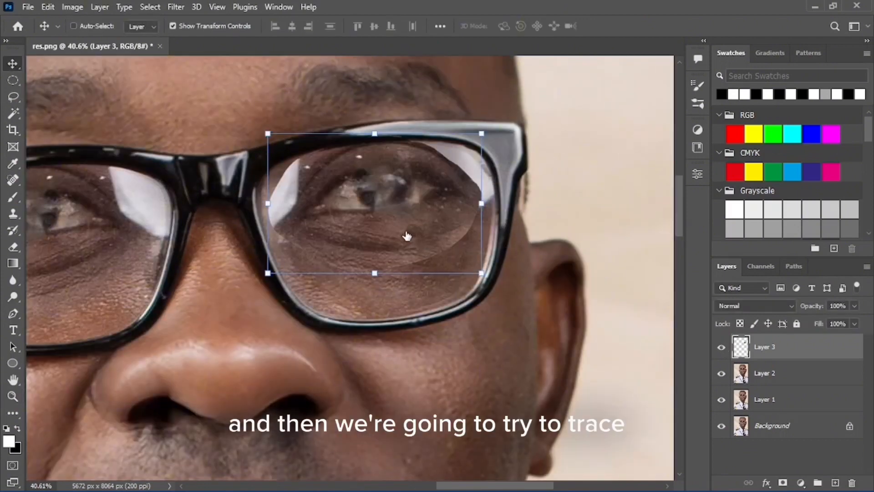
pyautogui.moveTo(398, 225); pyautogui.dragTo(405, 231)
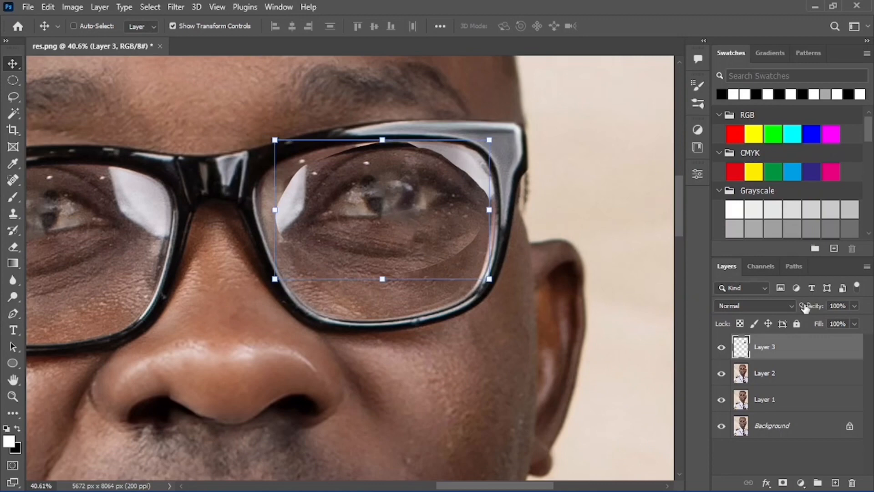
pyautogui.moveTo(835, 321); pyautogui.dragTo(826, 326)
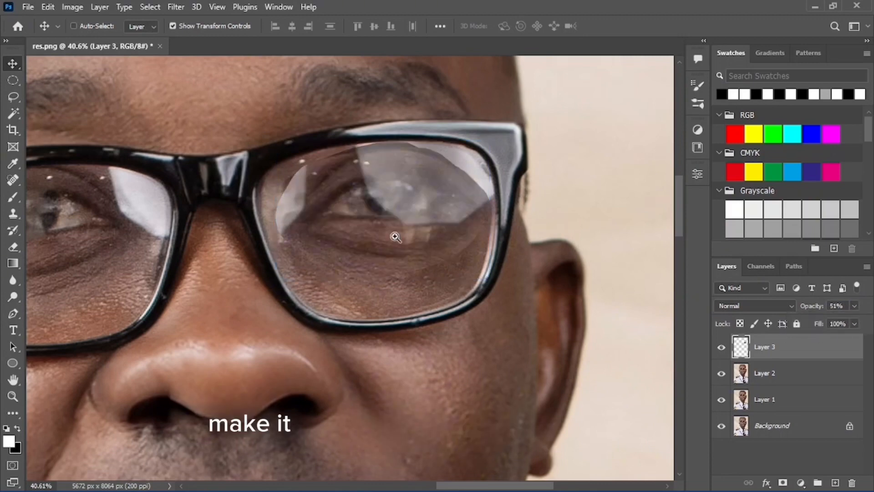
# Zoom in on the right lens and restore Layer 3 opacity to 100%
pyautogui.press('z')
pyautogui.moveTo(361, 212)
pyautogui.mouseDown()
pyautogui.moveTo(375, 205)
pyautogui.moveTo(376, 241)
pyautogui.moveTo(373, 188)
pyautogui.moveTo(354, 199)
pyautogui.mouseUp()
pyautogui.press('v')
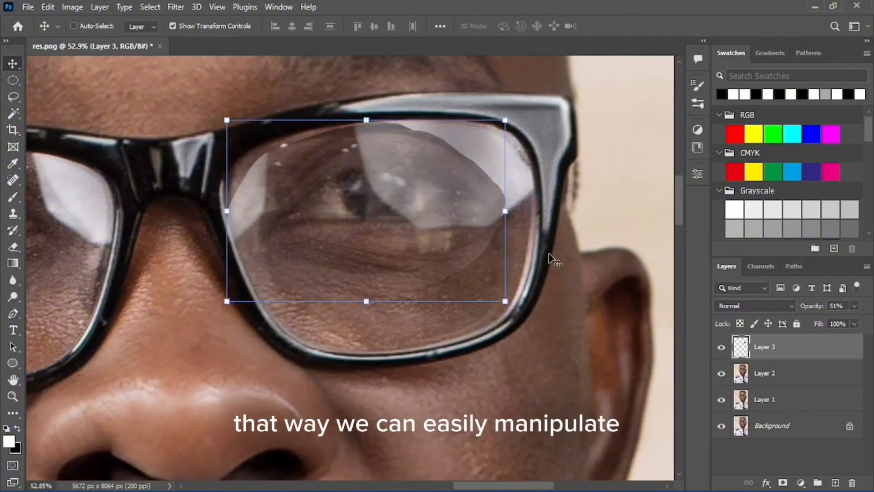
pyautogui.click(854, 305)
pyautogui.moveTo(835, 320); pyautogui.dragTo(864, 320)
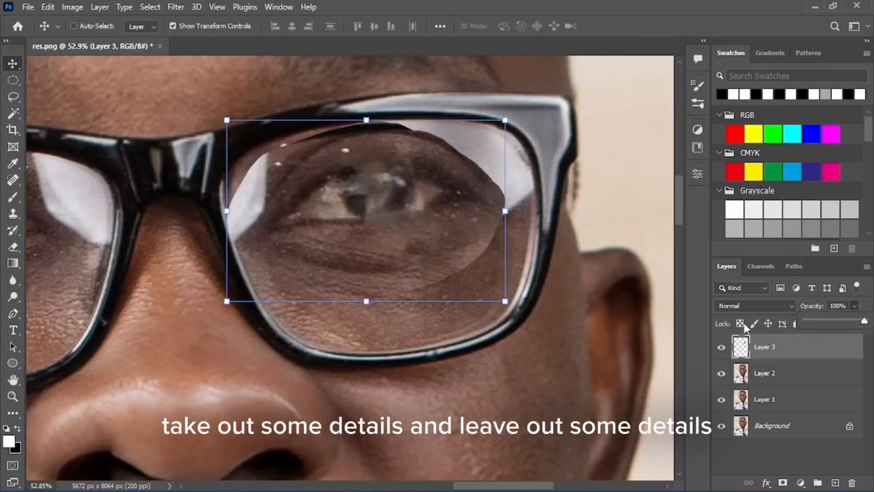
# Zoom out to the whole face and hide Layer 3
pyautogui.press('z')
pyautogui.moveTo(518, 269); pyautogui.dragTo(580, 249)
pyautogui.press('v')
pyautogui.press('z')
pyautogui.press('v')
pyautogui.click(720, 348)
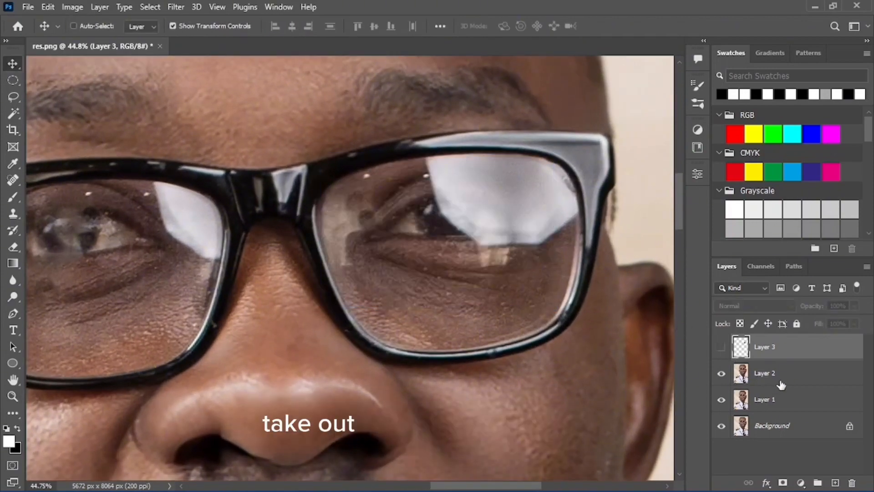
# On Layer 2, lasso the glare on the right-hand lens and open Content-Aware Fill
pyautogui.click(778, 382)
pyautogui.press('l')
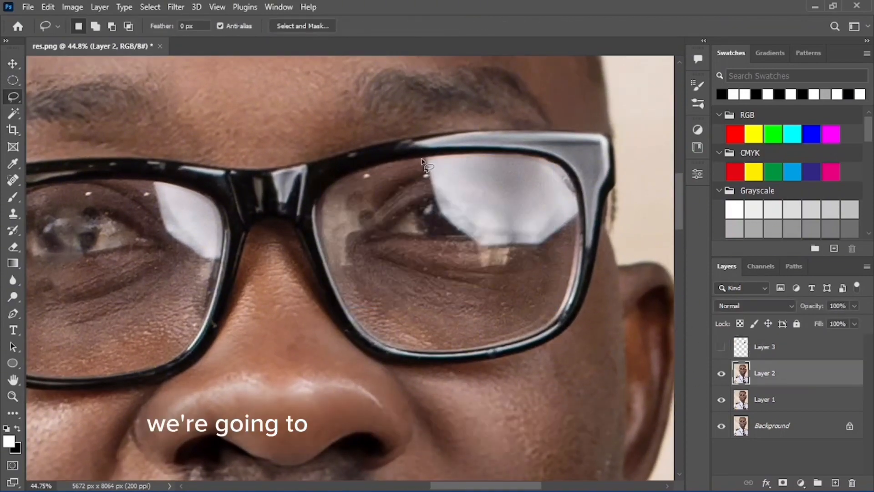
pyautogui.moveTo(439, 223)
pyautogui.mouseDown()
pyautogui.moveTo(510, 253)
pyautogui.moveTo(543, 255)
pyautogui.moveTo(557, 247)
pyautogui.moveTo(579, 217)
pyautogui.moveTo(582, 185)
pyautogui.moveTo(532, 158)
pyautogui.mouseUp()
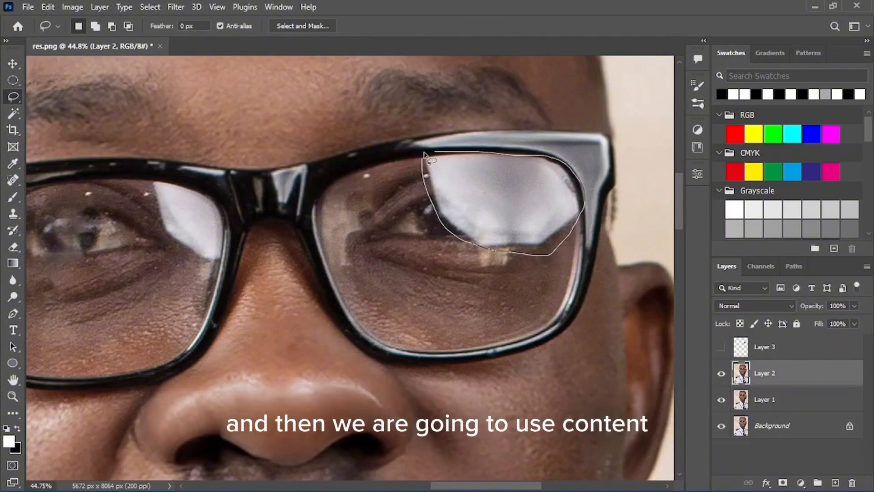
pyautogui.moveTo(424, 155); pyautogui.dragTo(426, 158)
pyautogui.rightClick(469, 190)
pyautogui.click(501, 371)
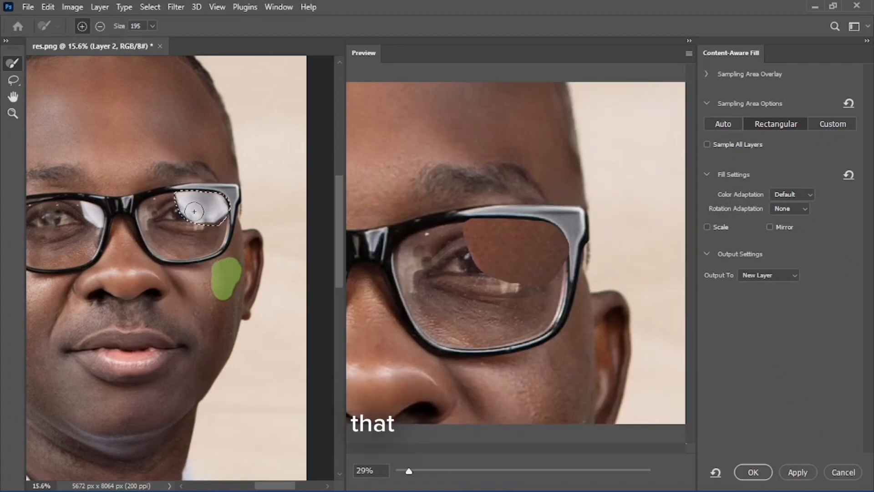
# Paint the sampling area over nearby forehead and cheek skin and output the fill to a new layer
pyautogui.click(214, 224)
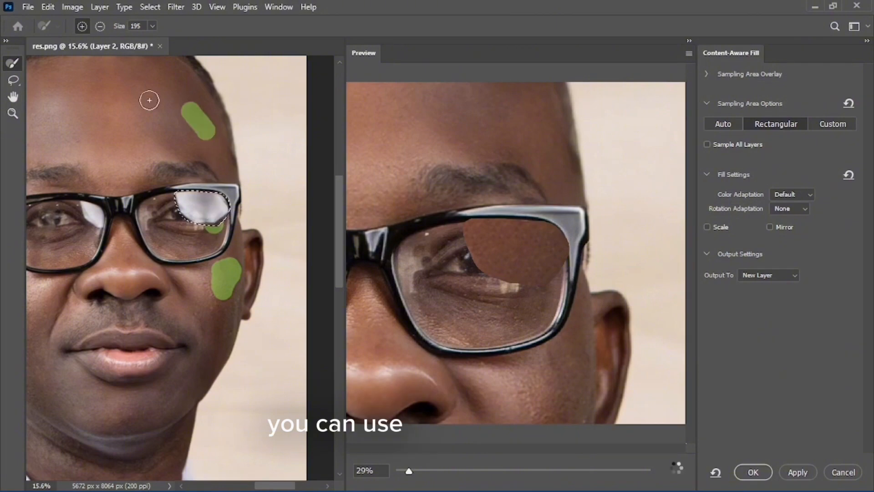
pyautogui.moveTo(167, 126)
pyautogui.keyDown('alt'); pyautogui.mouseDown()
pyautogui.moveTo(184, 127)
pyautogui.moveTo(164, 111)
pyautogui.mouseUp(); pyautogui.keyUp('alt')
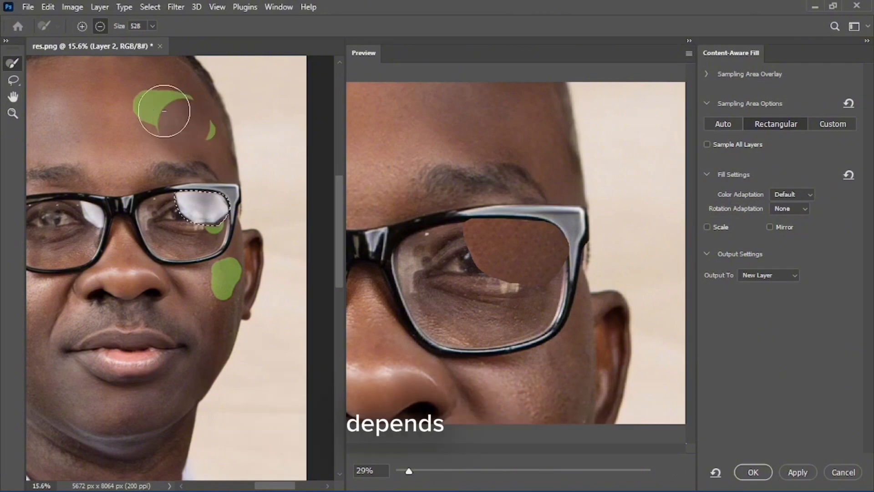
pyautogui.click(151, 111)
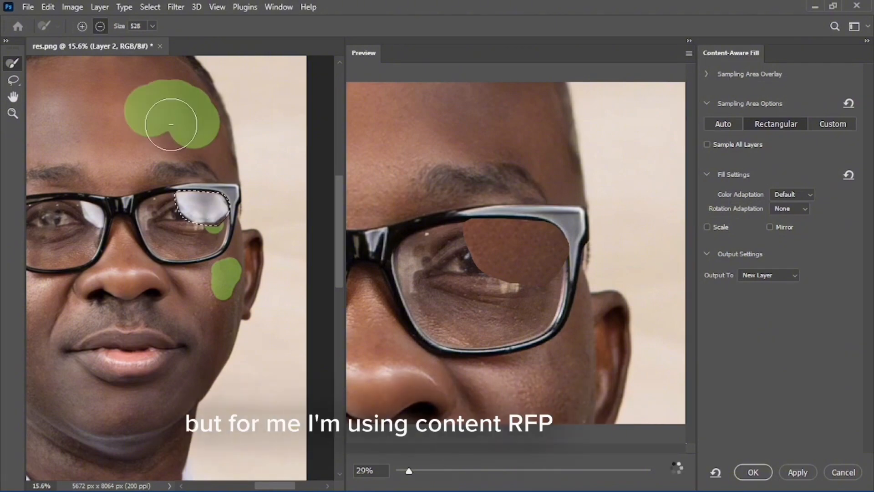
pyautogui.keyDown('alt'); pyautogui.rightClick(160, 117); pyautogui.keyUp('alt')
pyautogui.moveTo(178, 194)
pyautogui.mouseDown()
pyautogui.moveTo(164, 199)
pyautogui.moveTo(183, 200)
pyautogui.mouseUp()
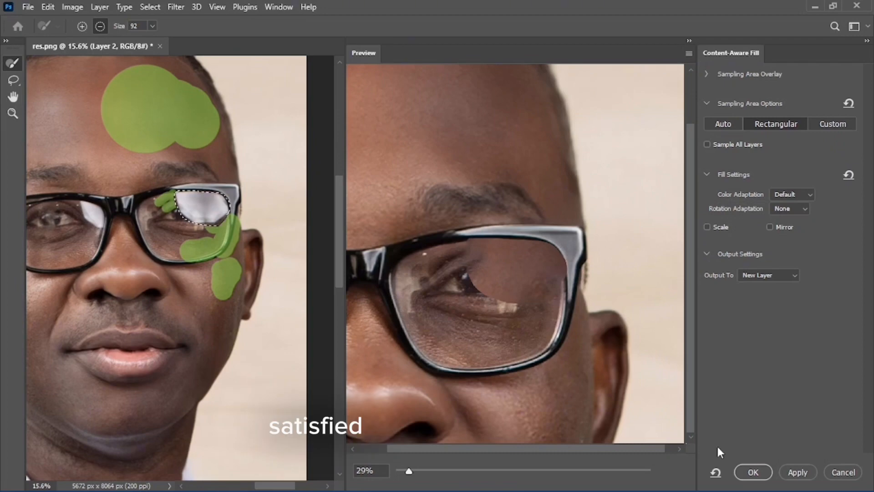
pyautogui.click(752, 472)
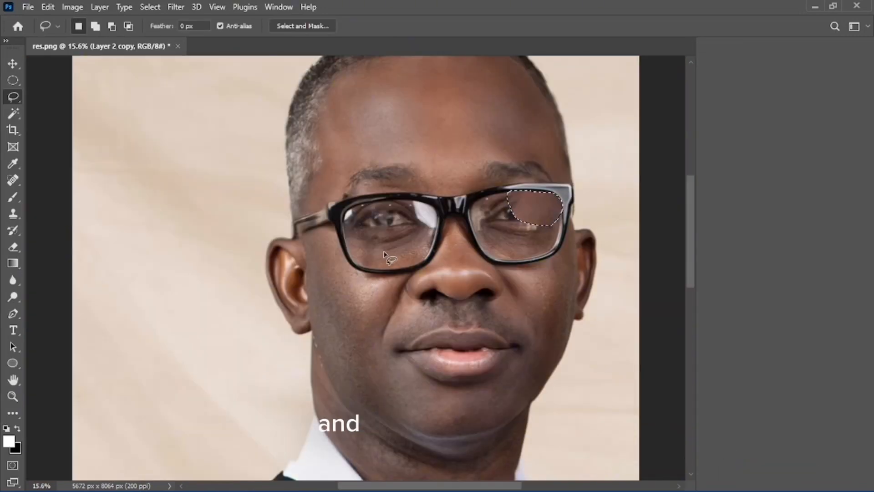
pyautogui.moveTo(465, 211); pyautogui.dragTo(367, 201)
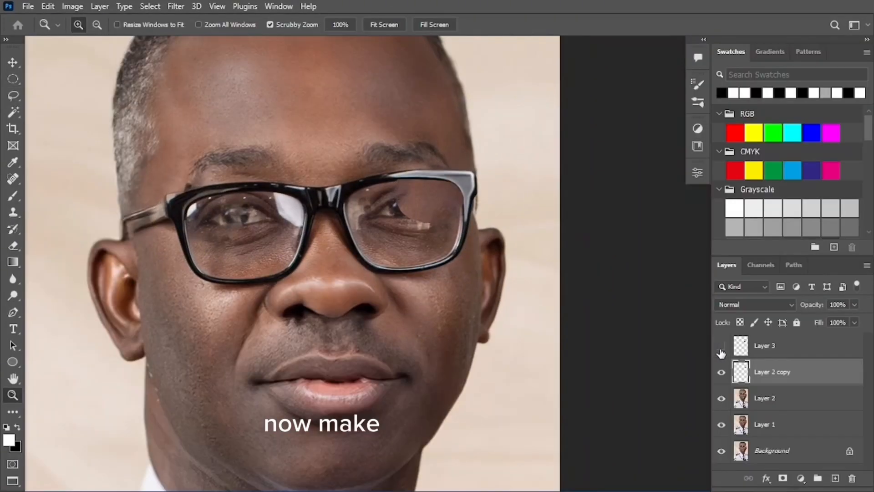
# Make Layer 3 visible again and select it, zoomed in on the lenses
pyautogui.click(721, 347)
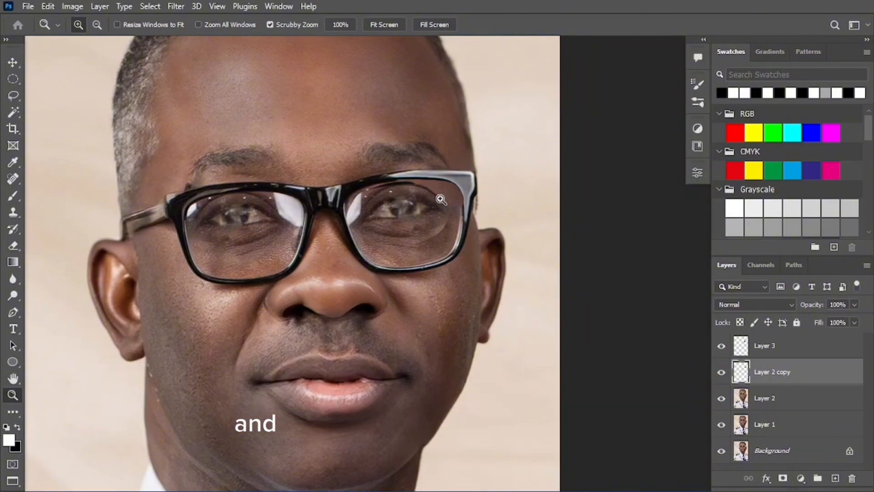
pyautogui.moveTo(214, 218); pyautogui.dragTo(395, 237)
pyautogui.moveTo(491, 214); pyautogui.dragTo(405, 228)
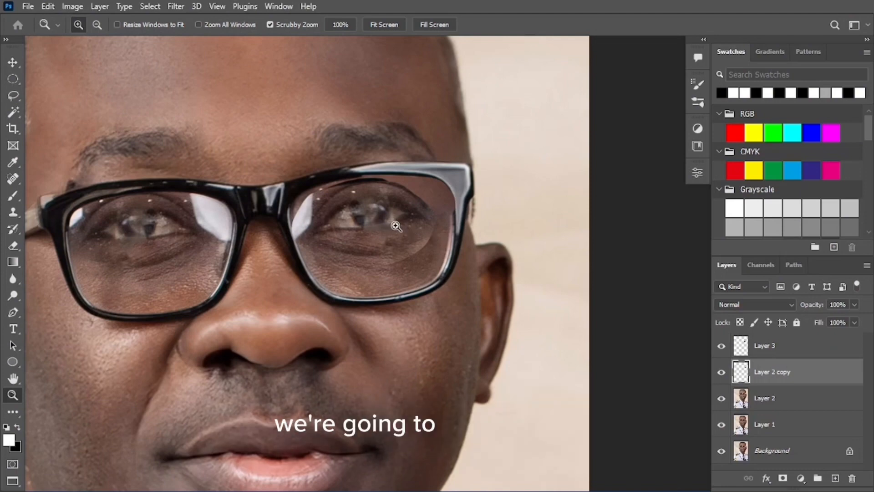
pyautogui.press('v')
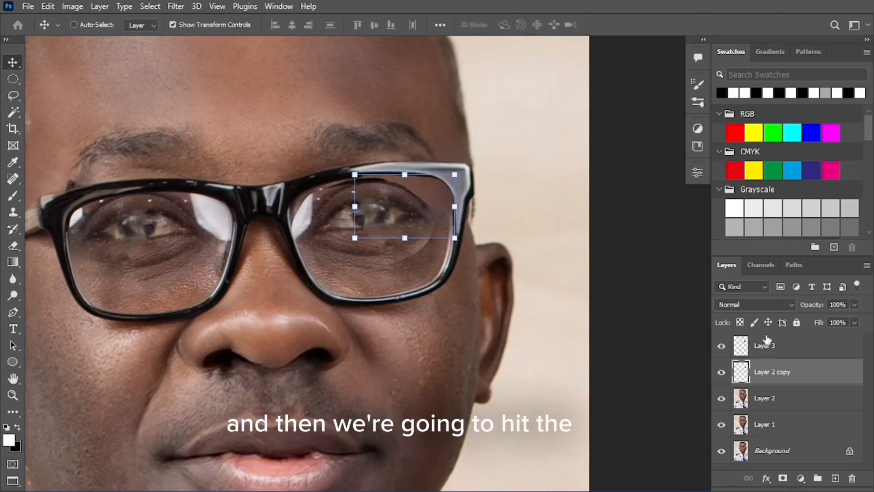
pyautogui.click(781, 353)
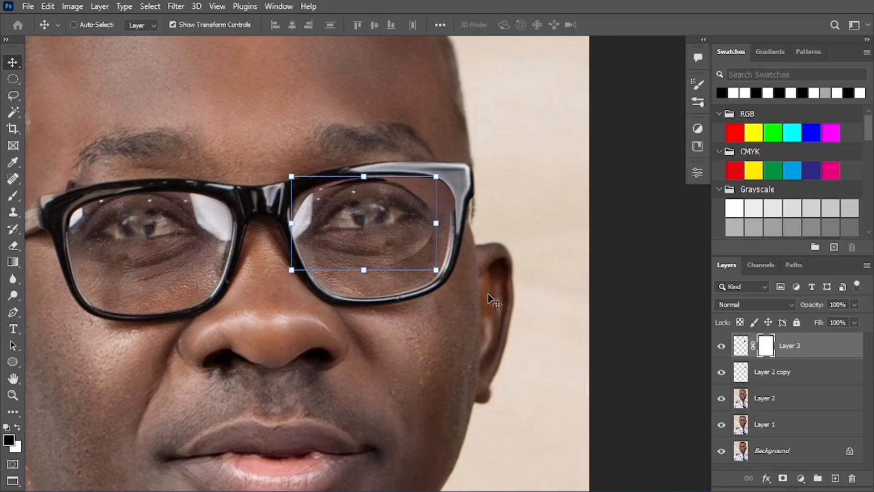
# Hide Layer 3 behind a black mask and paint its eye back in on the right lens
pyautogui.press('b')
pyautogui.hotkey('ctrl', 'i')
pyautogui.press('z')
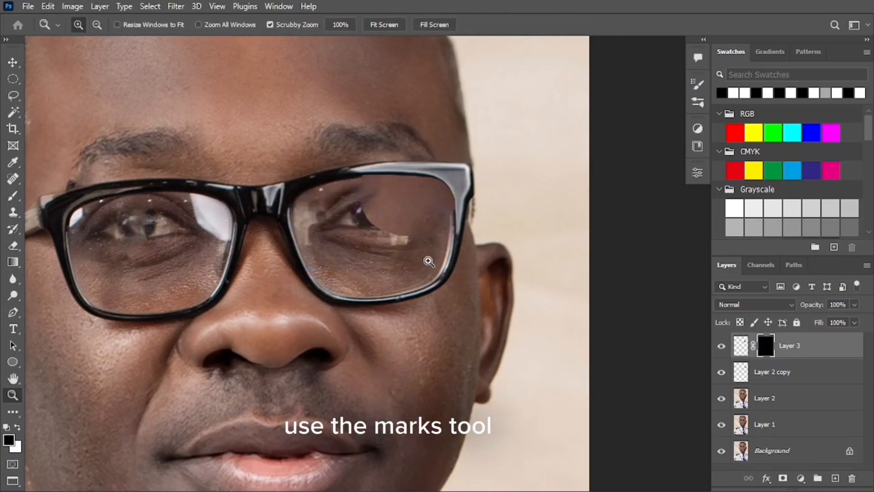
pyautogui.click(415, 216)
pyautogui.press('b')
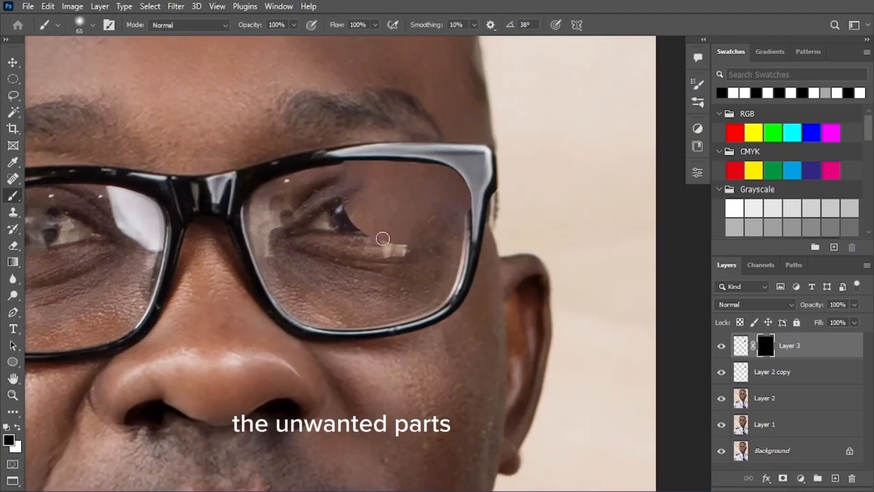
pyautogui.moveTo(386, 238)
pyautogui.mouseDown()
pyautogui.moveTo(404, 201)
pyautogui.moveTo(379, 214)
pyautogui.moveTo(367, 206)
pyautogui.moveTo(394, 221)
pyautogui.moveTo(344, 239)
pyautogui.mouseUp()
pyautogui.press('x')
# Zoom to the right lens and nudge the Layer 3 eye into place
pyautogui.press('z')
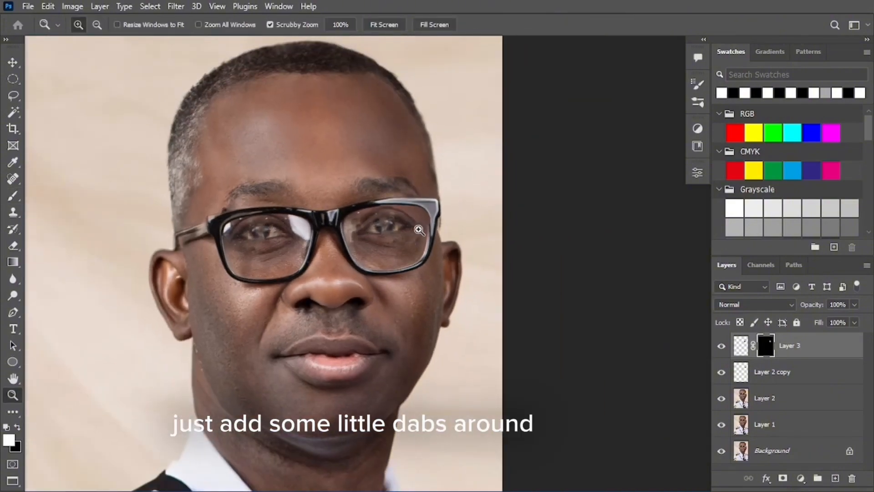
pyautogui.moveTo(418, 228); pyautogui.dragTo(478, 220)
pyautogui.moveTo(353, 207)
pyautogui.mouseDown()
pyautogui.moveTo(377, 205)
pyautogui.moveTo(382, 233)
pyautogui.moveTo(387, 227)
pyautogui.moveTo(372, 235)
pyautogui.moveTo(314, 213)
pyautogui.mouseUp()
pyautogui.press('b')
pyautogui.press('v')
# Compare both lenses, then stamp all visible layers into a new Layer 4
pyautogui.press('z')
pyautogui.moveTo(379, 204)
pyautogui.mouseDown()
pyautogui.moveTo(441, 207)
pyautogui.moveTo(369, 197)
pyautogui.mouseUp()
pyautogui.press('b')
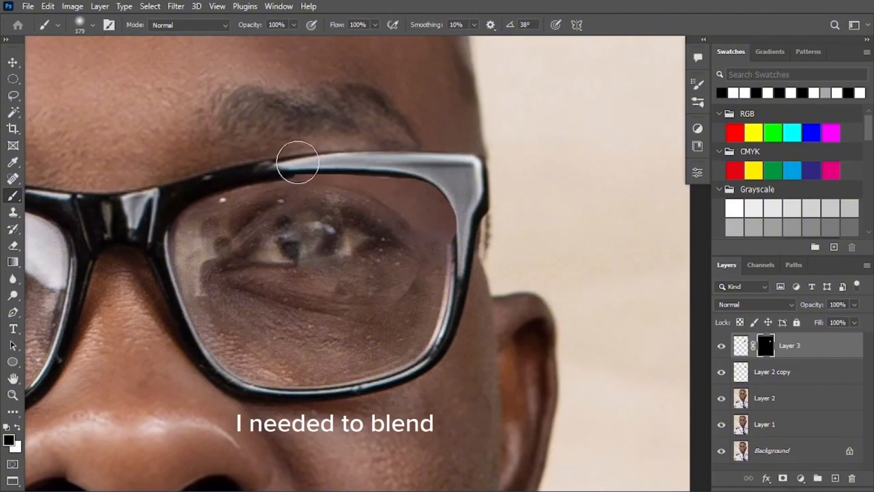
pyautogui.moveTo(433, 214)
pyautogui.mouseDown()
pyautogui.moveTo(400, 190)
pyautogui.moveTo(343, 203)
pyautogui.moveTo(387, 203)
pyautogui.moveTo(362, 216)
pyautogui.mouseUp()
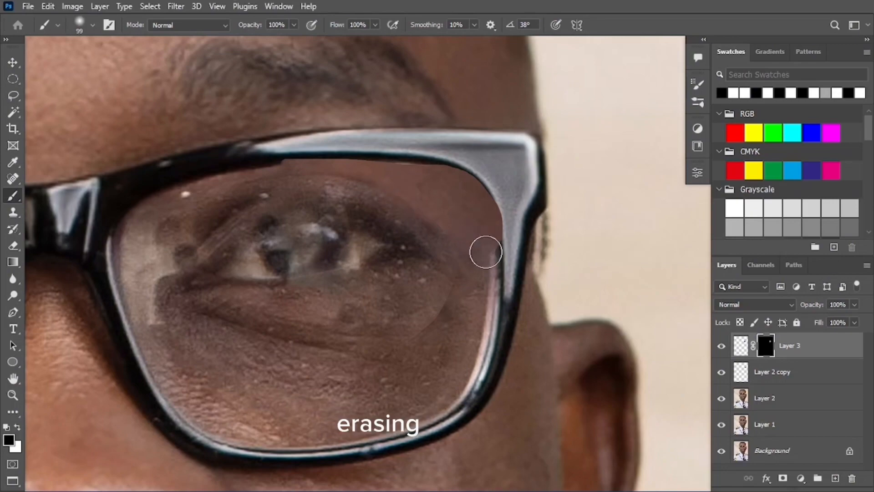
pyautogui.moveTo(421, 335)
pyautogui.keyDown('ctrl'); pyautogui.mouseDown()
pyautogui.moveTo(298, 291)
pyautogui.moveTo(350, 282)
pyautogui.mouseUp(); pyautogui.keyUp('ctrl')
pyautogui.keyDown('ctrl'); pyautogui.moveTo(214, 261); pyautogui.dragTo(258, 244); pyautogui.keyUp('ctrl')
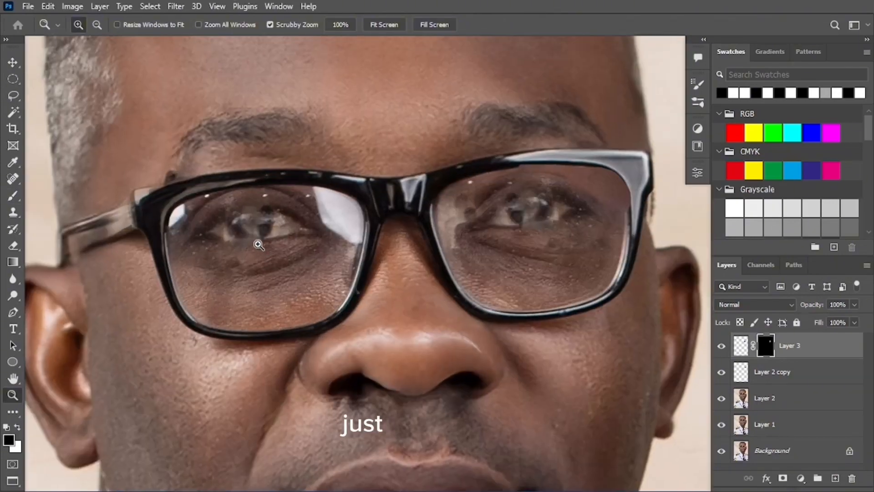
pyautogui.moveTo(539, 209)
pyautogui.keyDown('ctrl'); pyautogui.mouseDown()
pyautogui.moveTo(475, 211)
pyautogui.moveTo(646, 209)
pyautogui.mouseUp(); pyautogui.keyUp('ctrl')
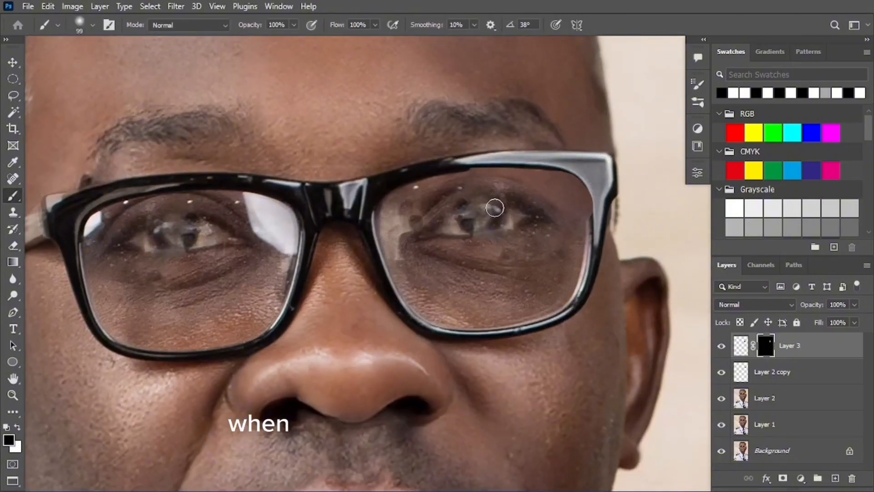
pyautogui.press('z')
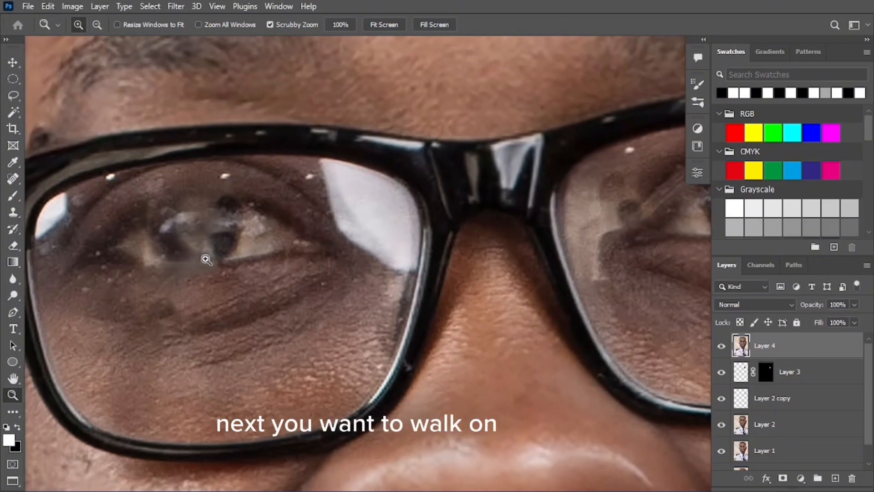
# Lasso the glare patch over the left iris
pyautogui.click(206, 249)
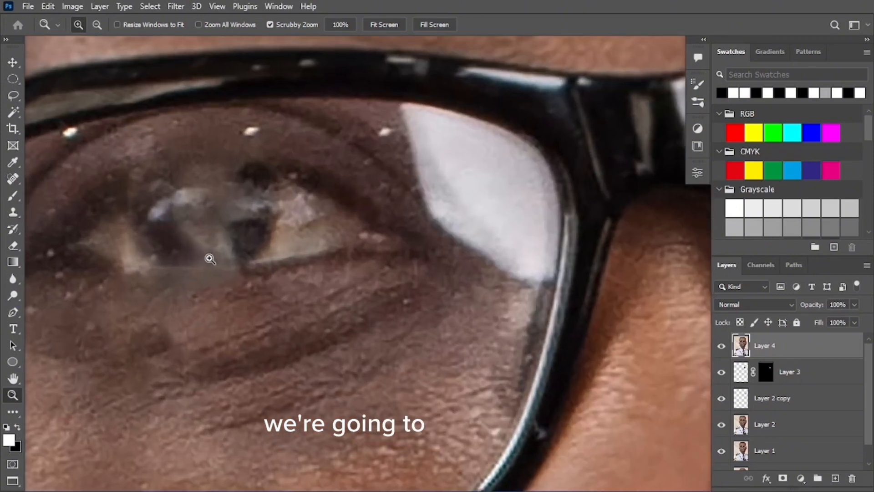
pyautogui.press('l')
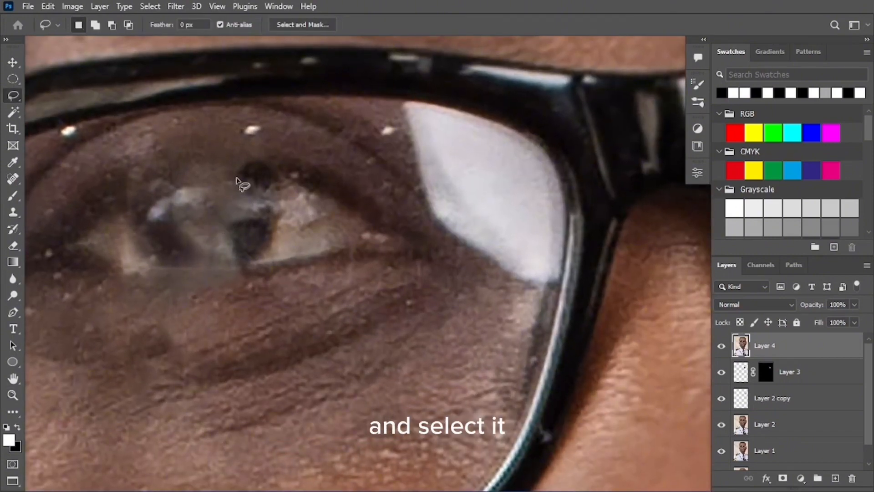
pyautogui.moveTo(236, 179)
pyautogui.mouseDown()
pyautogui.moveTo(238, 251)
pyautogui.moveTo(227, 260)
pyautogui.moveTo(201, 256)
pyautogui.moveTo(168, 223)
pyautogui.mouseUp()
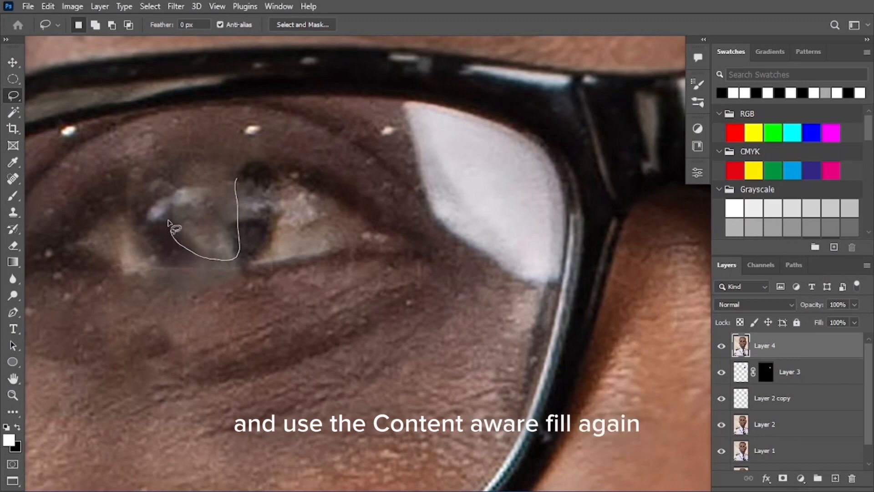
pyautogui.moveTo(195, 176); pyautogui.dragTo(196, 176)
pyautogui.rightClick(206, 191)
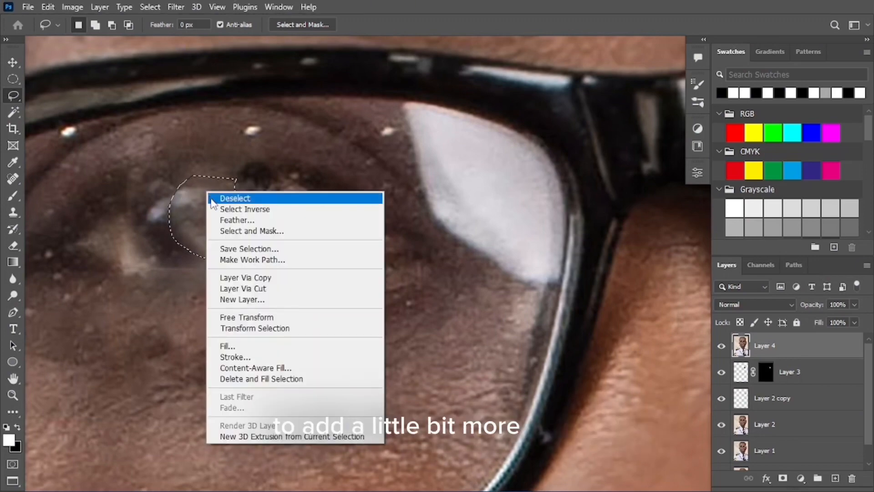
# Fill the selection with Content-Aware and then deselect
pyautogui.click(255, 350)
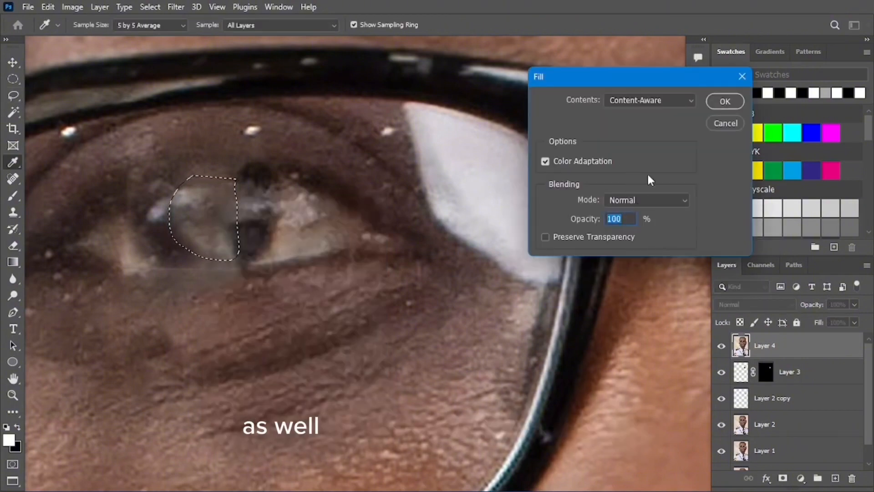
pyautogui.click(649, 100)
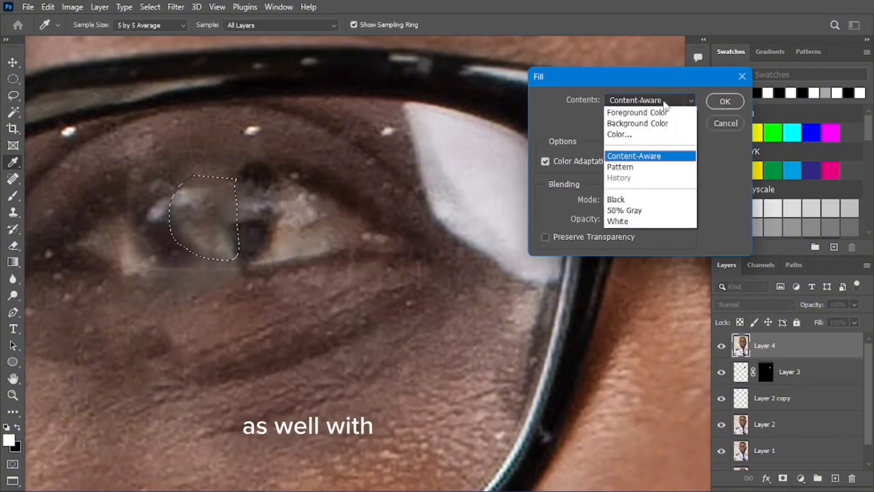
pyautogui.click(639, 157)
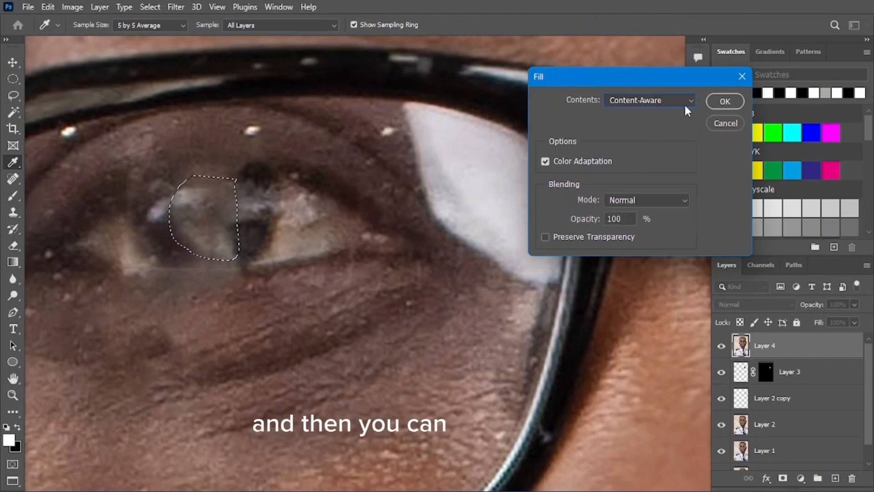
pyautogui.click(723, 101)
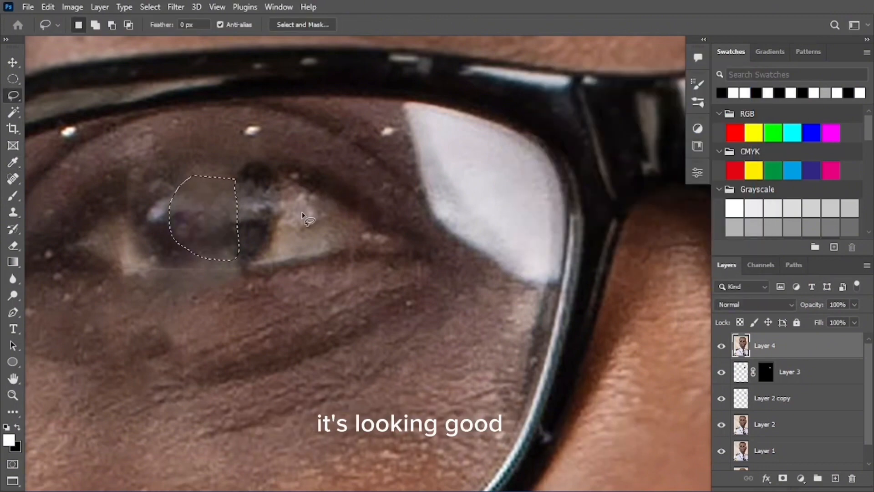
pyautogui.hotkey('ctrl', 'd')
# Duplicate the Background layer and place Background copy at the top of the stack
pyautogui.press('z')
pyautogui.scroll(-10, 312, 219)
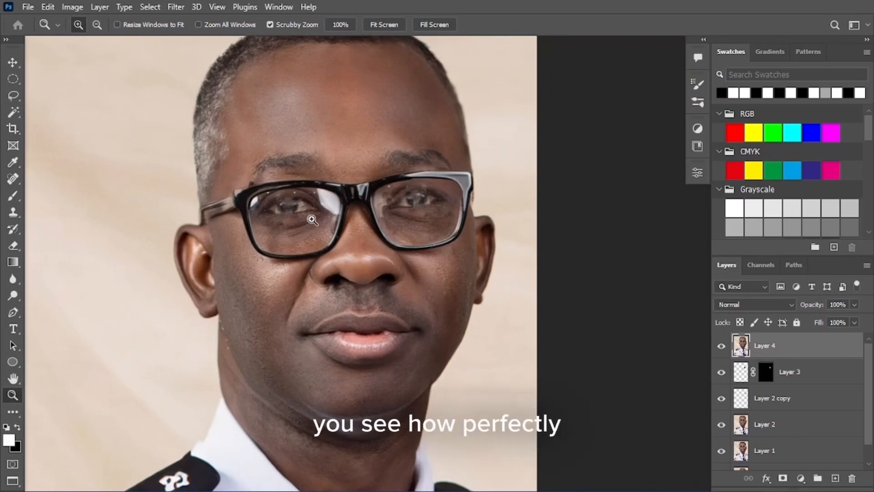
pyautogui.scroll(-3, 312, 219)
pyautogui.scroll(3, 331, 224)
pyautogui.scroll(2, 248, 223)
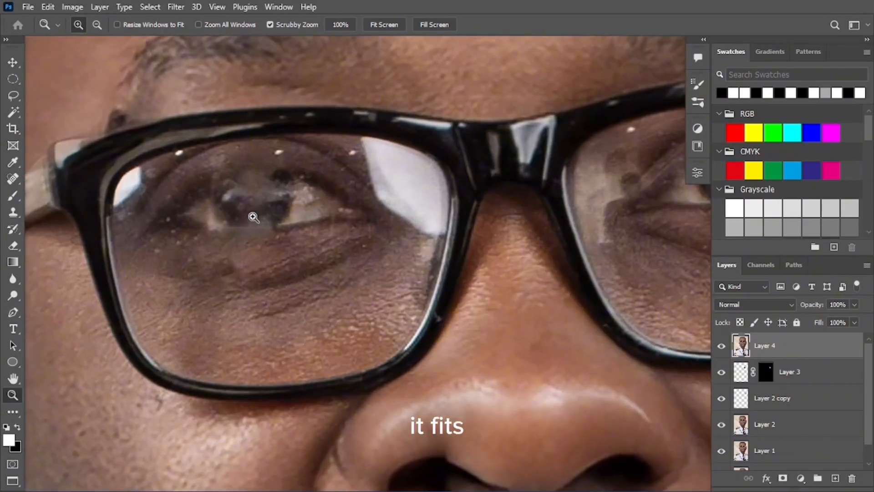
pyautogui.scroll(-5, 228, 220)
pyautogui.scroll(6, 468, 204)
pyautogui.press('l')
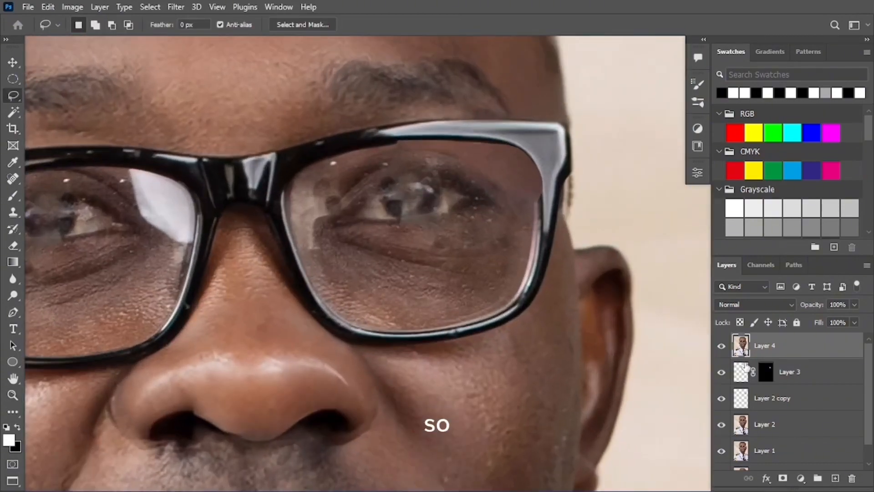
pyautogui.scroll(-1, 769, 437)
pyautogui.click(781, 457)
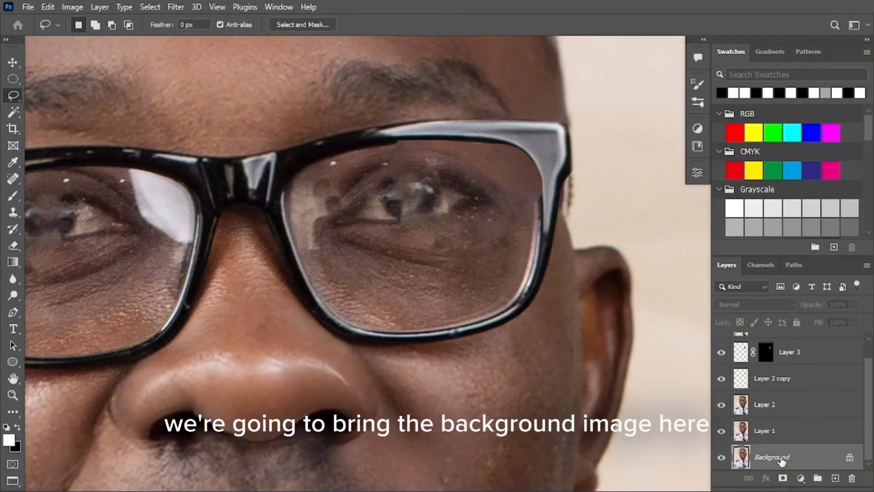
pyautogui.moveTo(780, 460); pyautogui.dragTo(792, 343)
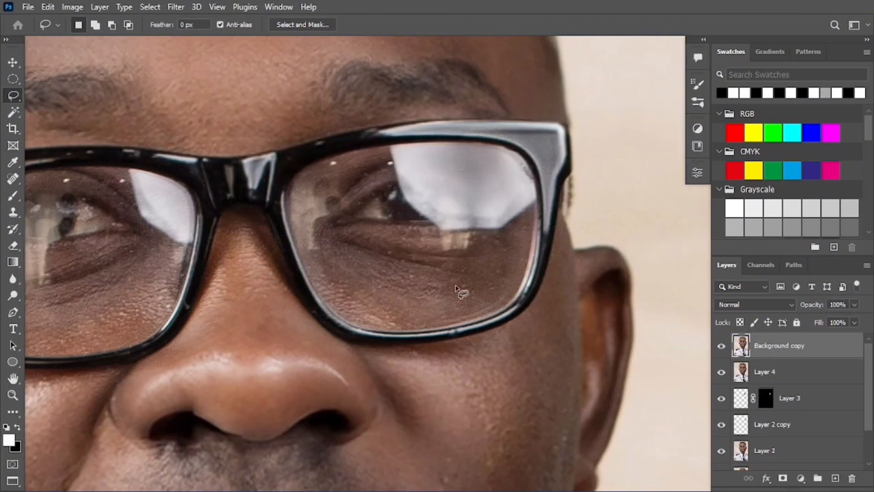
# Toggle Background copy's visibility off and on to compare it with the retouch
pyautogui.press('z')
pyautogui.moveTo(460, 249)
pyautogui.mouseDown()
pyautogui.moveTo(416, 220)
pyautogui.moveTo(434, 225)
pyautogui.mouseUp()
pyautogui.press('l')
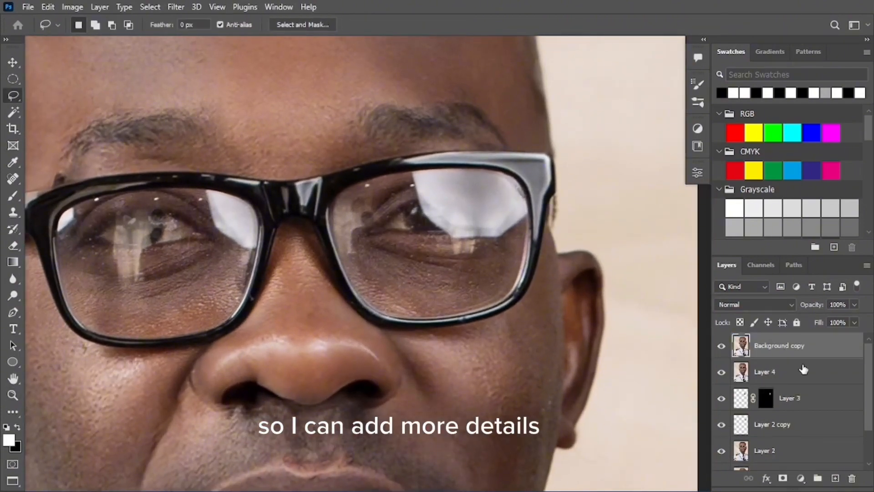
pyautogui.click(726, 346)
pyautogui.click(722, 347)
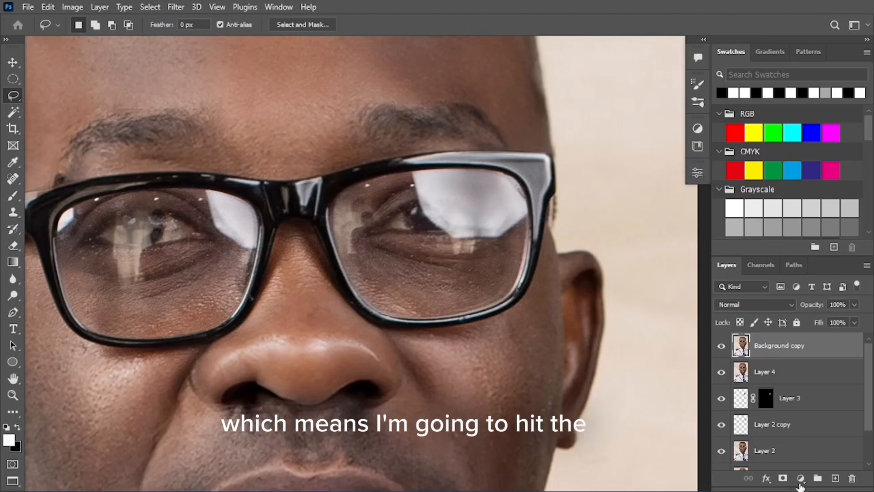
# Give Background copy an inverted black mask and paint original detail over the right pupil in white
pyautogui.click(783, 478)
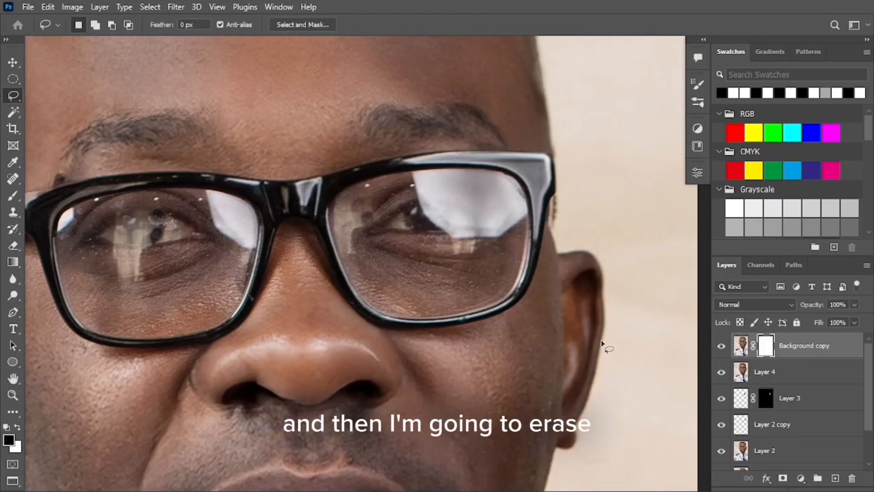
pyautogui.hotkey('ctrl', 'i')
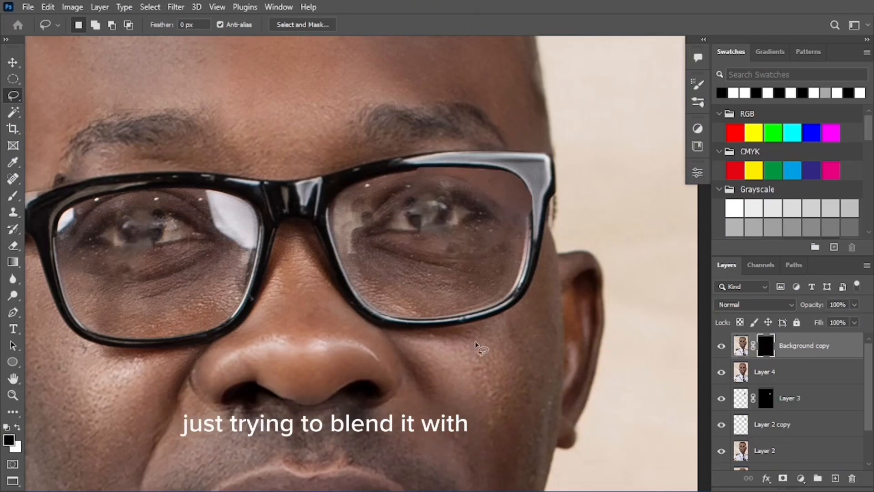
pyautogui.hotkey('ctrl', 'space')
pyautogui.moveTo(415, 215); pyautogui.dragTo(495, 233)
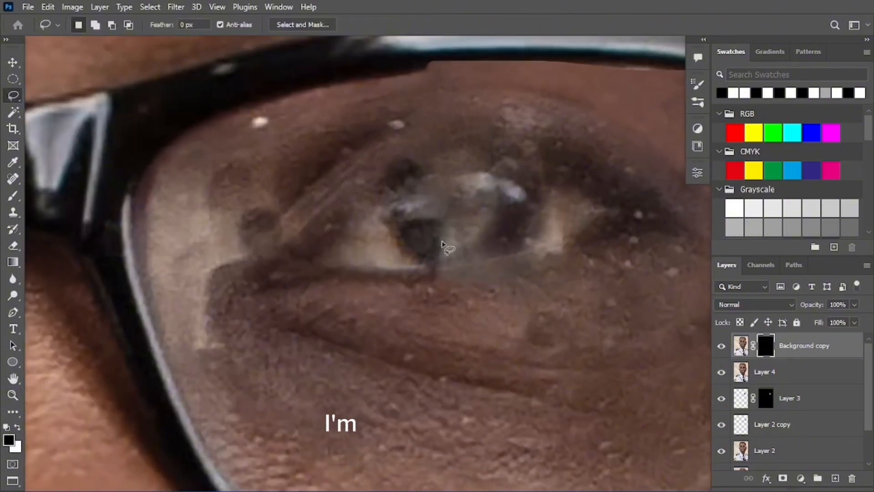
pyautogui.press('b')
pyautogui.press('x')
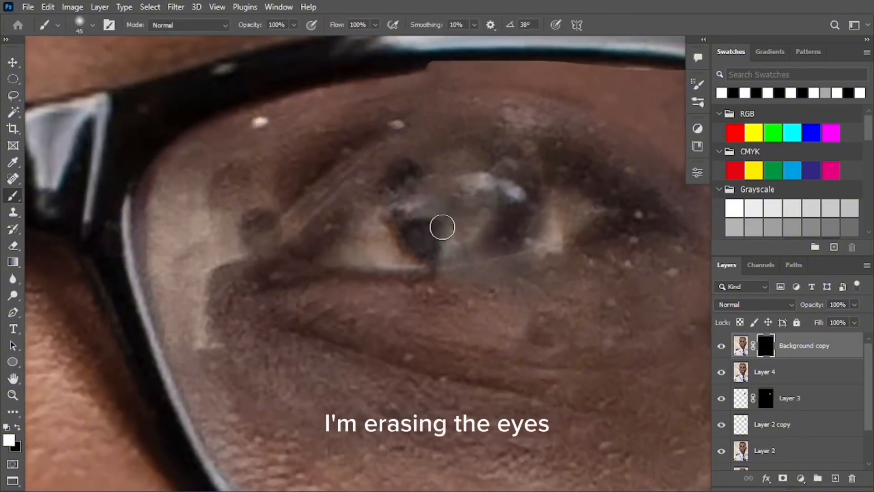
pyautogui.moveTo(442, 227)
pyautogui.mouseDown()
pyautogui.moveTo(436, 202)
pyautogui.moveTo(444, 179)
pyautogui.mouseUp()
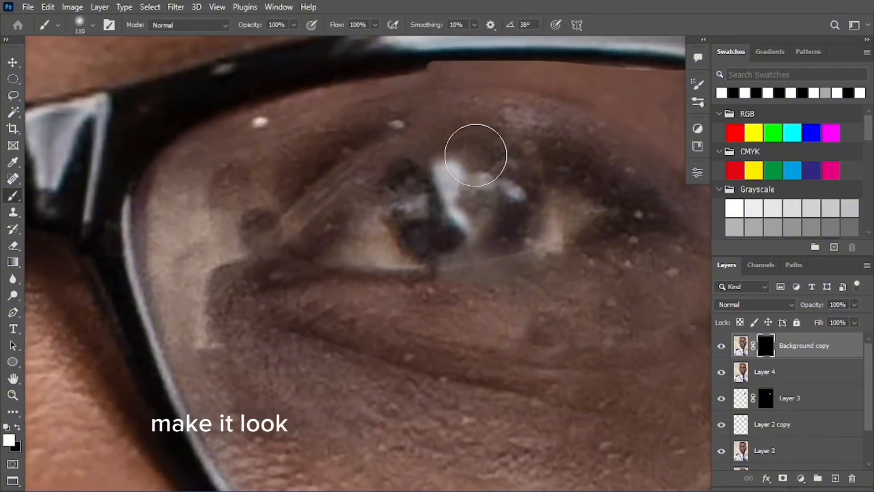
pyautogui.moveTo(454, 144)
pyautogui.mouseDown()
pyautogui.moveTo(462, 150)
pyautogui.moveTo(460, 129)
pyautogui.mouseUp()
pyautogui.press('x')
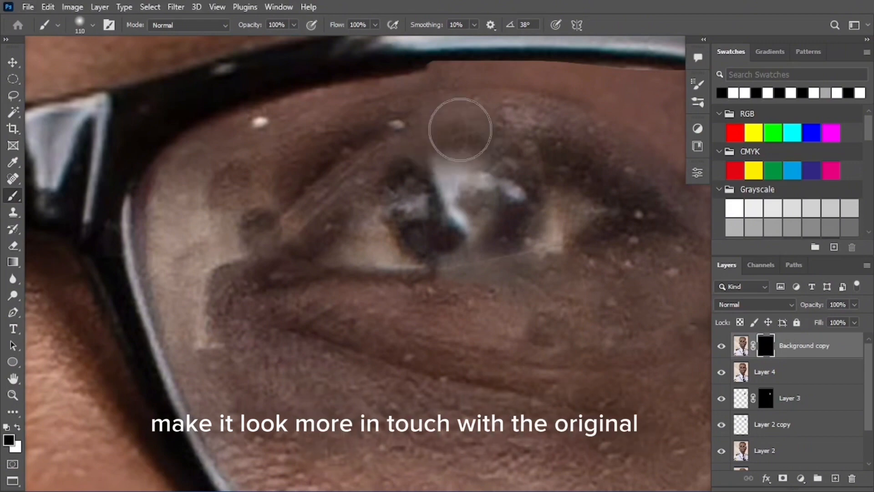
# Check the whole portrait, then reveal more original detail around the right iris
pyautogui.press('z')
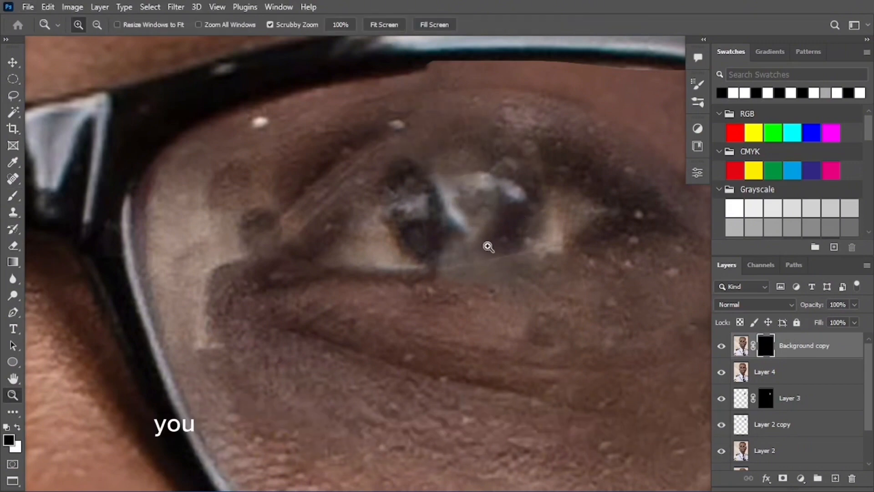
pyautogui.moveTo(487, 246); pyautogui.dragTo(267, 250)
pyautogui.press('z')
pyautogui.moveTo(497, 261); pyautogui.dragTo(537, 239)
pyautogui.press('b')
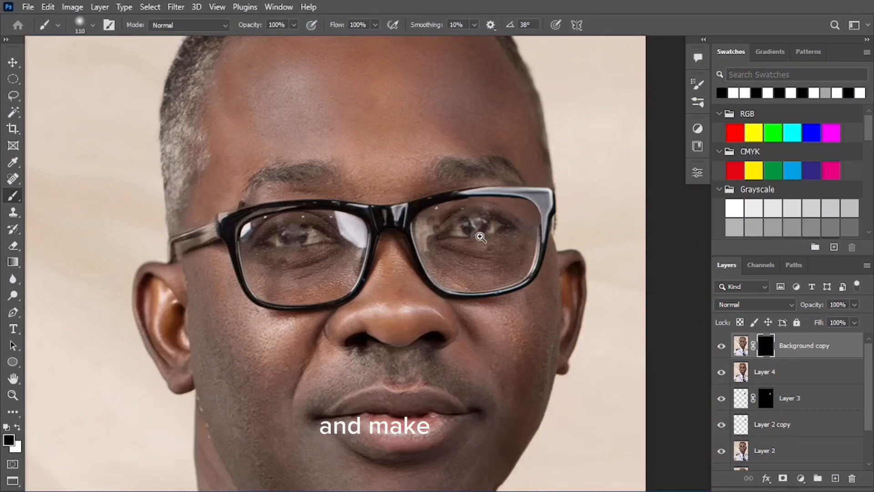
pyautogui.press('z')
pyautogui.moveTo(459, 229); pyautogui.dragTo(475, 232)
pyautogui.moveTo(248, 252); pyautogui.dragTo(265, 258)
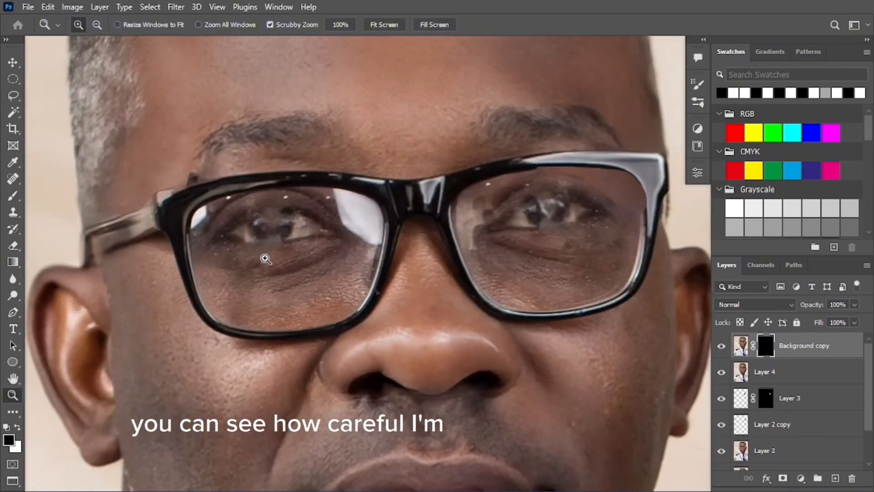
pyautogui.moveTo(329, 256); pyautogui.dragTo(298, 259)
pyautogui.moveTo(524, 230); pyautogui.dragTo(565, 233)
pyautogui.press('b')
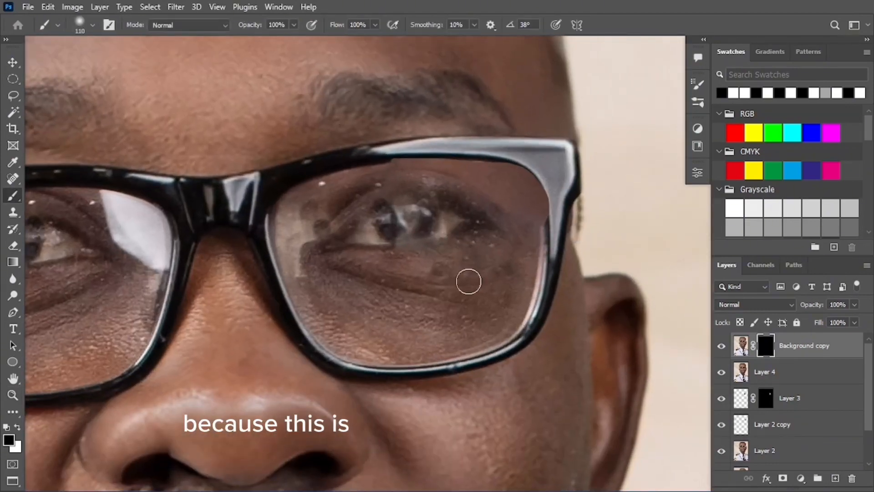
pyautogui.press('z')
pyautogui.moveTo(391, 251); pyautogui.dragTo(398, 252)
pyautogui.press('b')
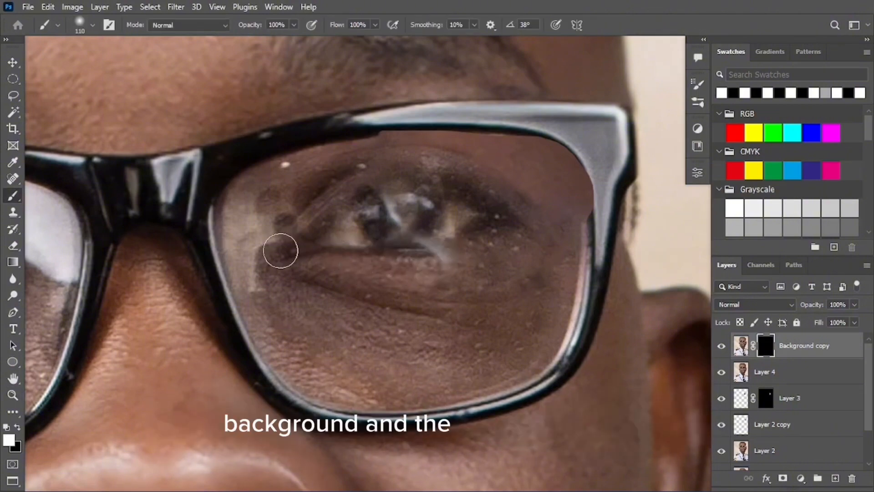
pyautogui.moveTo(375, 175)
pyautogui.mouseDown()
pyautogui.moveTo(406, 168)
pyautogui.moveTo(370, 186)
pyautogui.moveTo(427, 176)
pyautogui.moveTo(375, 156)
pyautogui.mouseUp()
pyautogui.press('x')
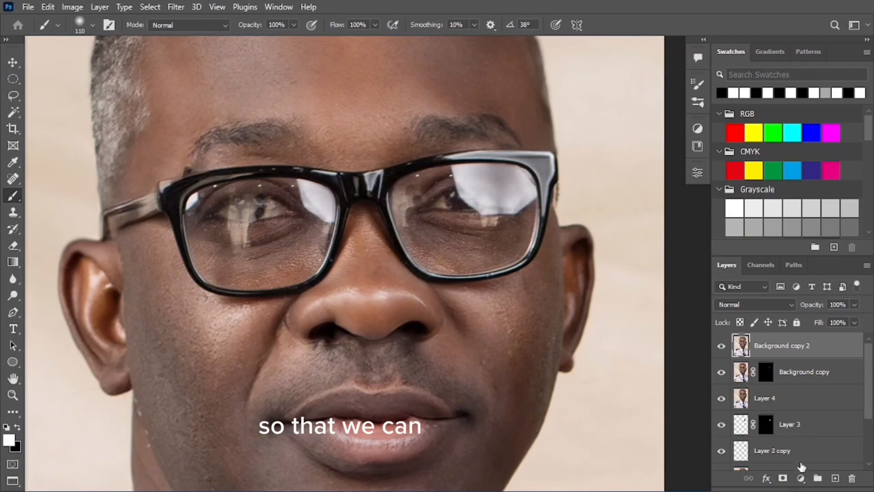
# Give Background copy 2 an inverted black mask and paint back the right lens reflection with a 166 px white brush
pyautogui.click(783, 479)
pyautogui.hotkey('ctrl', 'i')
pyautogui.press('z')
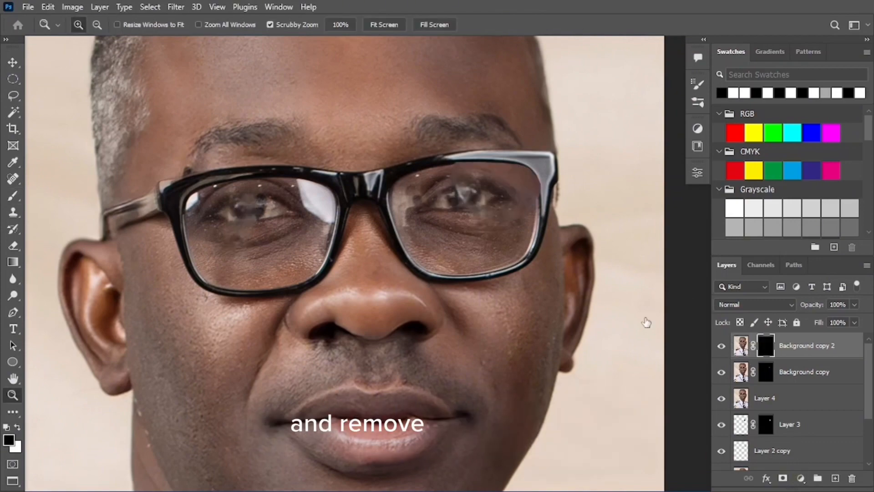
pyautogui.moveTo(598, 182); pyautogui.dragTo(628, 189)
pyautogui.press('b')
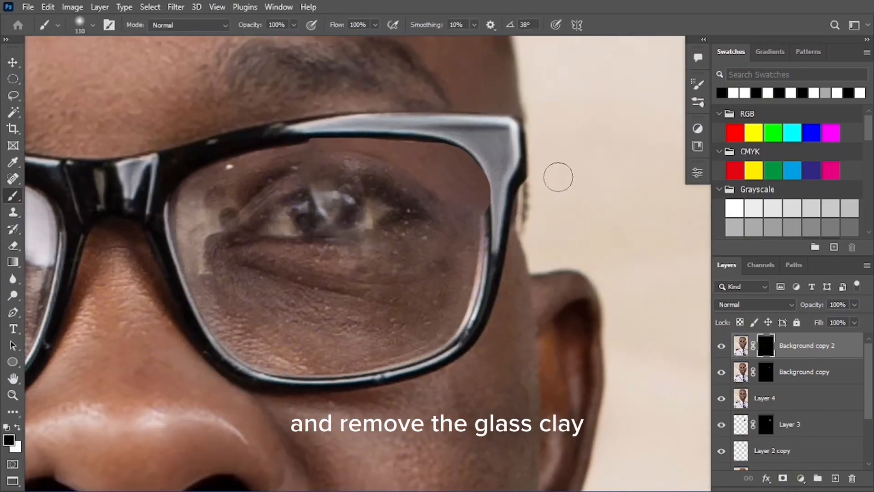
pyautogui.moveTo(483, 196)
pyautogui.mouseDown()
pyautogui.moveTo(497, 203)
pyautogui.moveTo(499, 171)
pyautogui.moveTo(433, 132)
pyautogui.mouseUp()
pyautogui.press('x')
pyautogui.moveTo(385, 102)
pyautogui.mouseDown()
pyautogui.moveTo(460, 142)
pyautogui.moveTo(345, 117)
pyautogui.moveTo(276, 115)
pyautogui.moveTo(386, 108)
pyautogui.mouseUp()
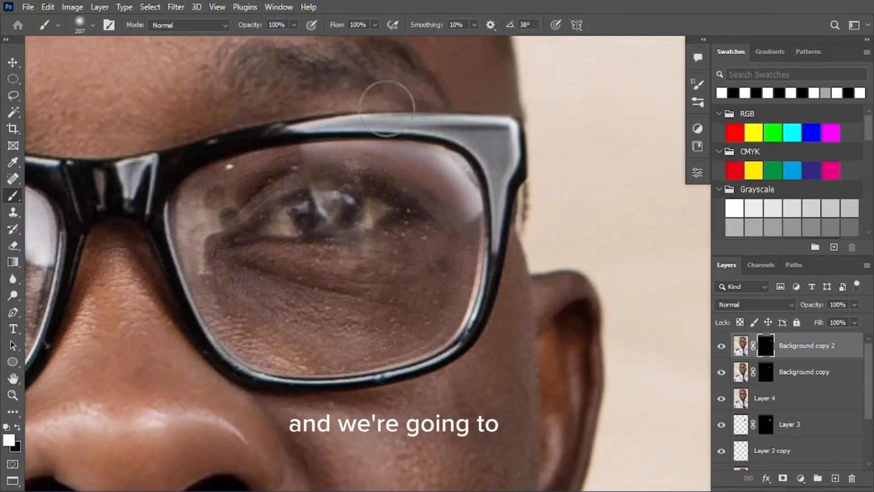
pyautogui.moveTo(503, 202)
pyautogui.mouseDown()
pyautogui.moveTo(472, 164)
pyautogui.moveTo(392, 173)
pyautogui.mouseUp()
# Switch to black, shrink the brush and review both lenses
pyautogui.hotkey('ctrl', 'space')
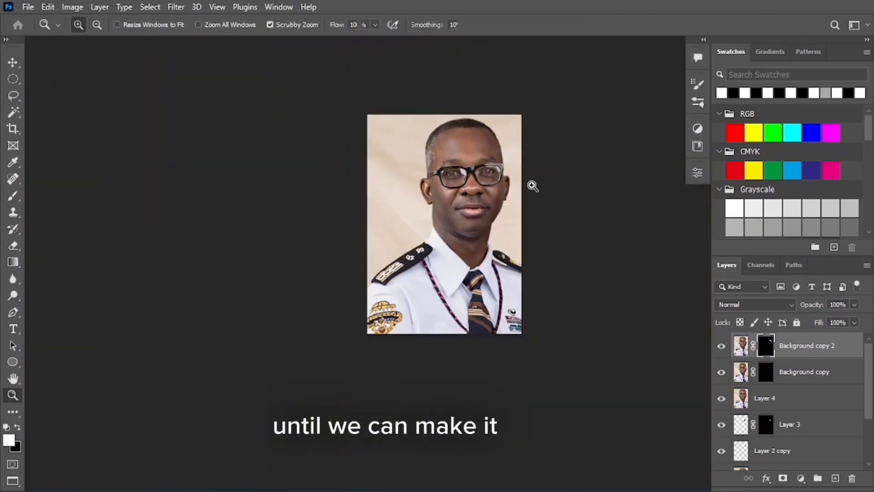
pyautogui.moveTo(532, 172); pyautogui.dragTo(332, 216)
pyautogui.press('x')
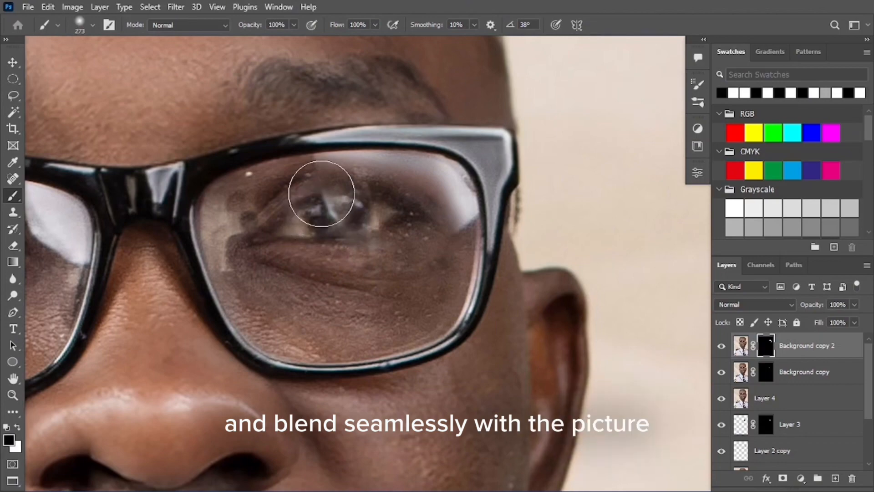
pyautogui.hotkey('ctrl', 'space')
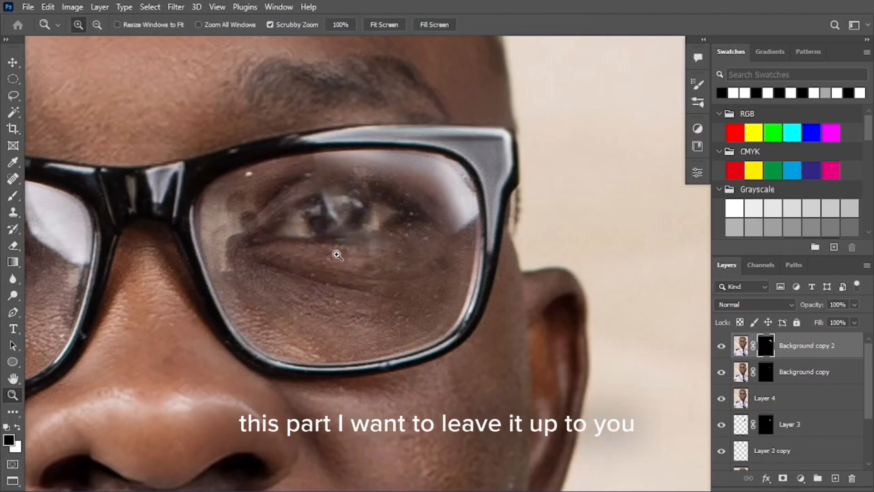
pyautogui.moveTo(335, 253); pyautogui.dragTo(300, 254)
pyautogui.moveTo(466, 232)
pyautogui.mouseDown()
pyautogui.moveTo(466, 219)
pyautogui.moveTo(531, 184)
pyautogui.mouseUp()
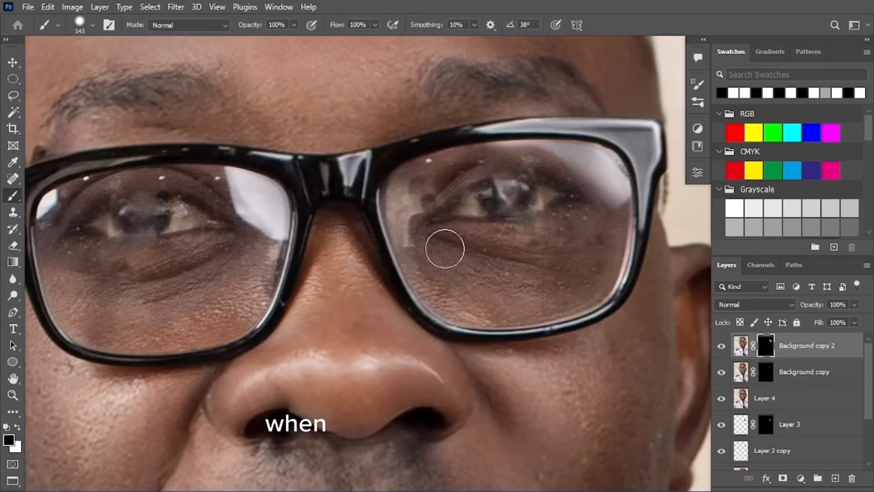
pyautogui.hotkey('ctrl', 'space')
pyautogui.moveTo(264, 196); pyautogui.dragTo(248, 191)
pyautogui.moveTo(192, 188); pyautogui.dragTo(236, 193)
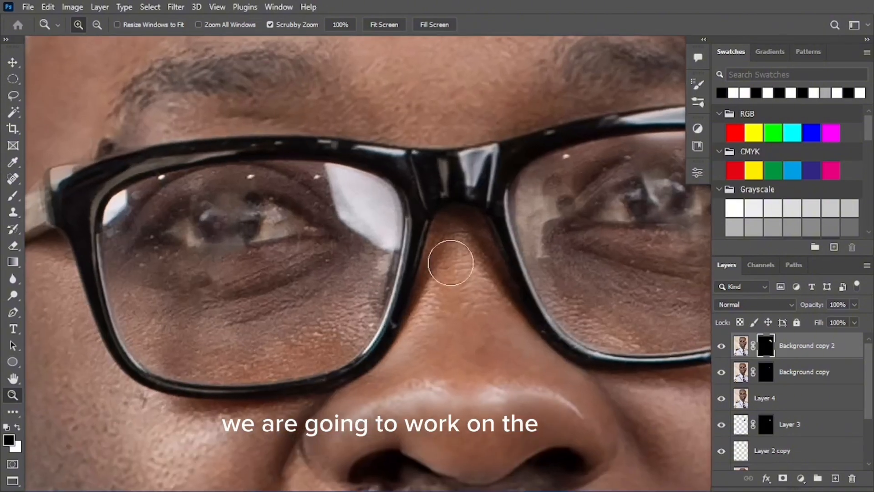
# On Layer 4, lasso the upper eye area of the left lens and copy it to a new layer
pyautogui.click(778, 400)
pyautogui.press('x')
pyautogui.hotkey('ctrl', 'space')
pyautogui.click(220, 197)
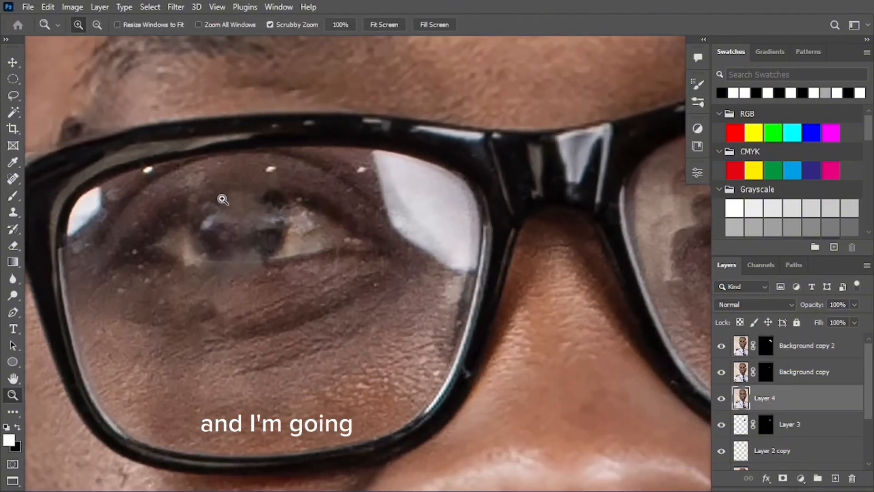
pyautogui.press('l')
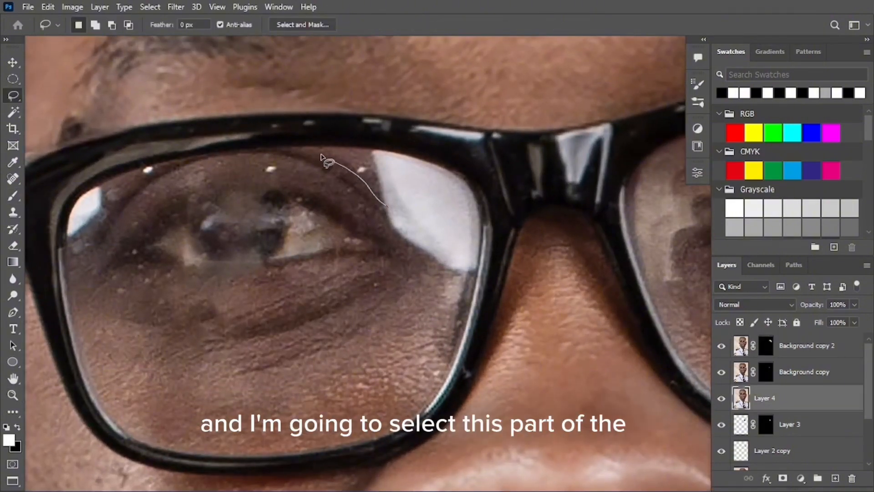
pyautogui.moveTo(320, 157)
pyautogui.mouseDown()
pyautogui.moveTo(197, 145)
pyautogui.moveTo(141, 164)
pyautogui.moveTo(102, 209)
pyautogui.moveTo(88, 267)
pyautogui.moveTo(112, 266)
pyautogui.moveTo(152, 227)
pyautogui.moveTo(316, 207)
pyautogui.mouseUp()
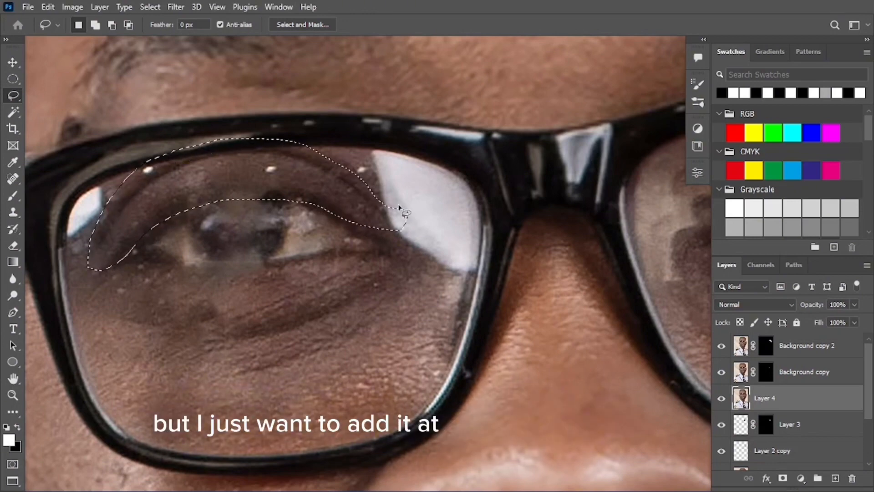
pyautogui.hotkey('ctrl', 'j')
# Move the patch to the right lens, flip it horizontally, rotate and fit it over the upper eye
pyautogui.hotkey('ctrl', 'space')
pyautogui.moveTo(412, 180); pyautogui.dragTo(388, 194)
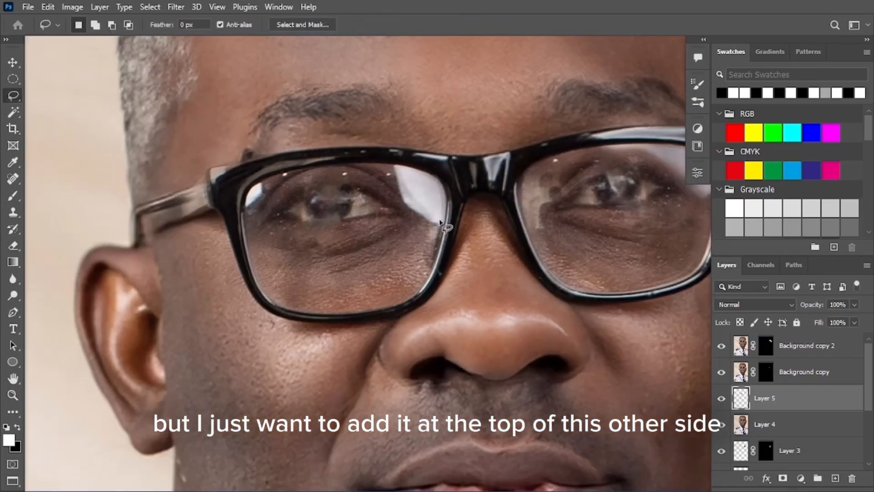
pyautogui.press('space')
pyautogui.moveTo(440, 223)
pyautogui.mouseDown()
pyautogui.moveTo(341, 189)
pyautogui.moveTo(221, 201)
pyautogui.mouseUp()
pyautogui.press('v')
pyautogui.moveTo(196, 171)
pyautogui.mouseDown()
pyautogui.moveTo(396, 178)
pyautogui.moveTo(461, 160)
pyautogui.moveTo(430, 162)
pyautogui.mouseUp()
pyautogui.hotkey('ctrl', 't')
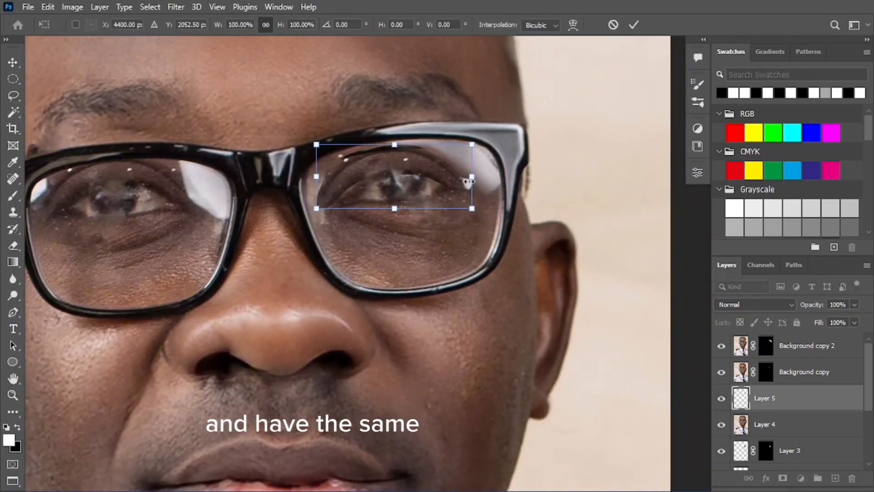
pyautogui.rightClick(469, 181)
pyautogui.click(496, 412)
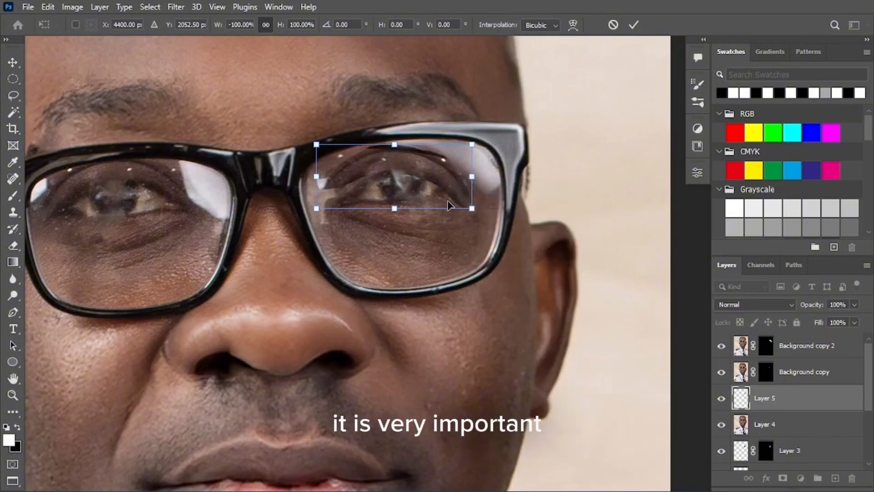
pyautogui.moveTo(449, 205); pyautogui.dragTo(505, 153)
pyautogui.moveTo(436, 164)
pyautogui.mouseDown()
pyautogui.moveTo(419, 146)
pyautogui.moveTo(423, 166)
pyautogui.mouseUp()
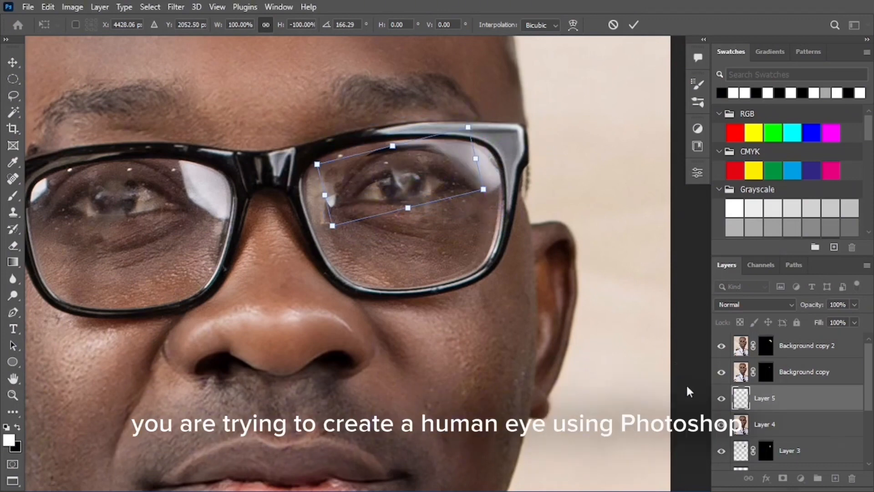
pyautogui.press('Return')
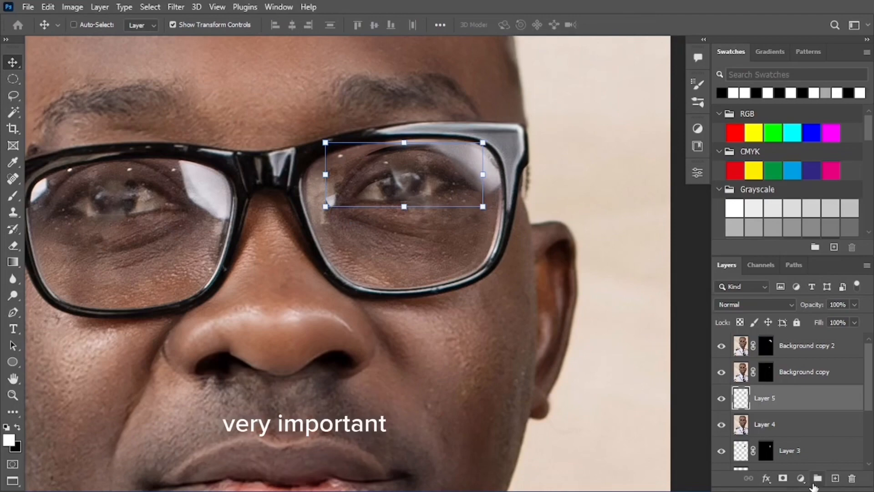
# Mask Layer 5 in black and paint it back softly with a 0% hardness, 71 px brush
pyautogui.hotkey('ctrl', 'i')
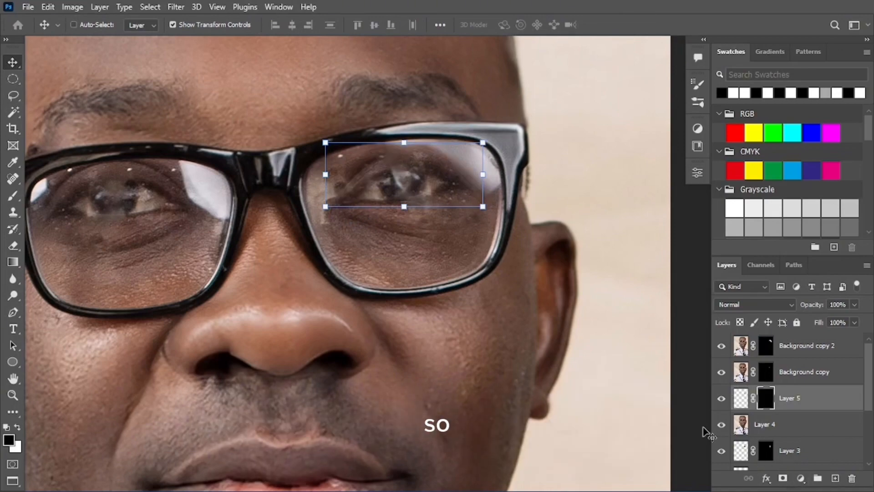
pyautogui.press('z')
pyautogui.moveTo(448, 154); pyautogui.dragTo(491, 172)
pyautogui.press('b')
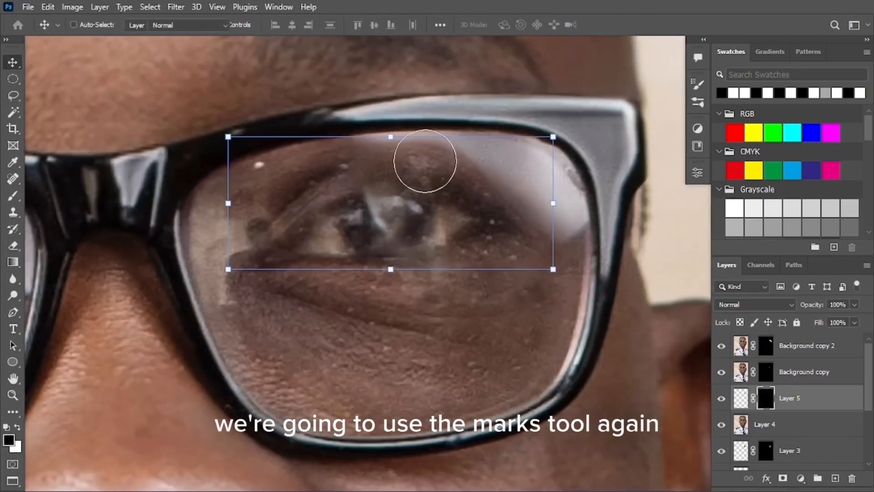
pyautogui.moveTo(365, 173); pyautogui.dragTo(353, 5)
pyautogui.press('x')
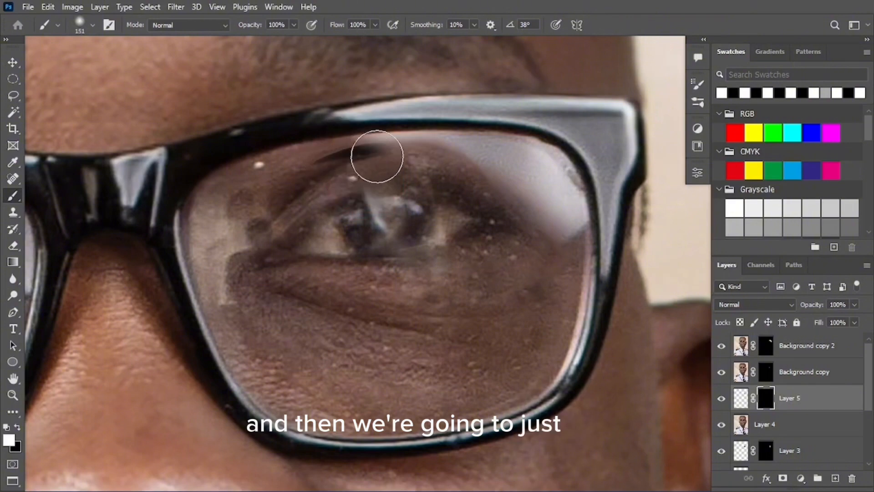
pyautogui.moveTo(484, 136)
pyautogui.mouseDown()
pyautogui.moveTo(470, 131)
pyautogui.moveTo(455, 152)
pyautogui.moveTo(423, 162)
pyautogui.mouseUp()
pyautogui.press('x')
# Check the blend across both lenses, then select Layer 4
pyautogui.press('z')
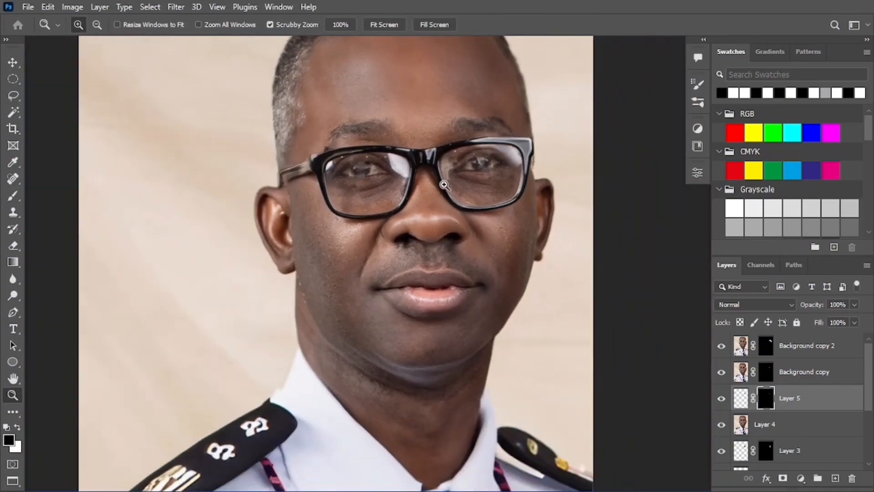
pyautogui.moveTo(495, 157)
pyautogui.mouseDown()
pyautogui.moveTo(552, 140)
pyautogui.moveTo(560, 148)
pyautogui.mouseUp()
pyautogui.hotkey('ctrl', 'space')
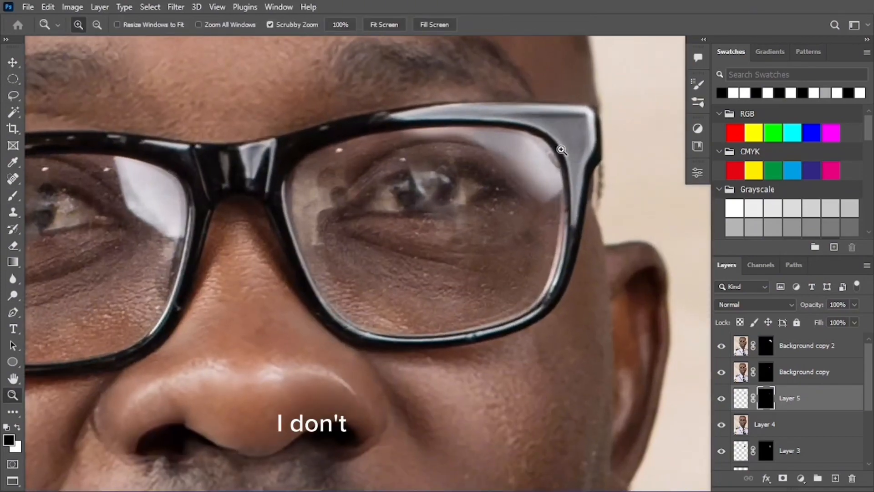
pyautogui.press('z')
pyautogui.moveTo(439, 155)
pyautogui.mouseDown()
pyautogui.moveTo(392, 173)
pyautogui.moveTo(468, 152)
pyautogui.moveTo(453, 148)
pyautogui.moveTo(507, 144)
pyautogui.moveTo(443, 182)
pyautogui.mouseUp()
pyautogui.hotkey('ctrl', 'space')
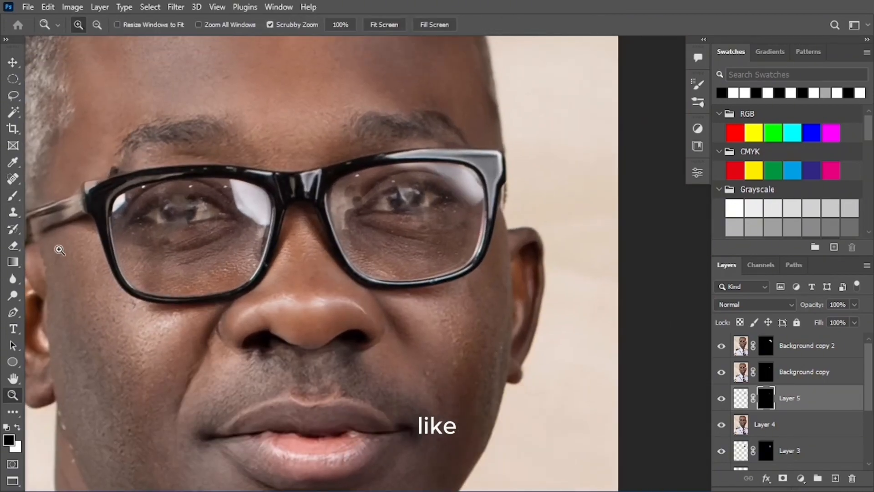
pyautogui.moveTo(126, 244); pyautogui.dragTo(162, 239)
pyautogui.moveTo(230, 217)
pyautogui.mouseDown()
pyautogui.moveTo(185, 232)
pyautogui.moveTo(203, 220)
pyautogui.moveTo(232, 219)
pyautogui.mouseUp()
pyautogui.moveTo(361, 220); pyautogui.dragTo(339, 220)
pyautogui.moveTo(255, 222); pyautogui.dragTo(312, 222)
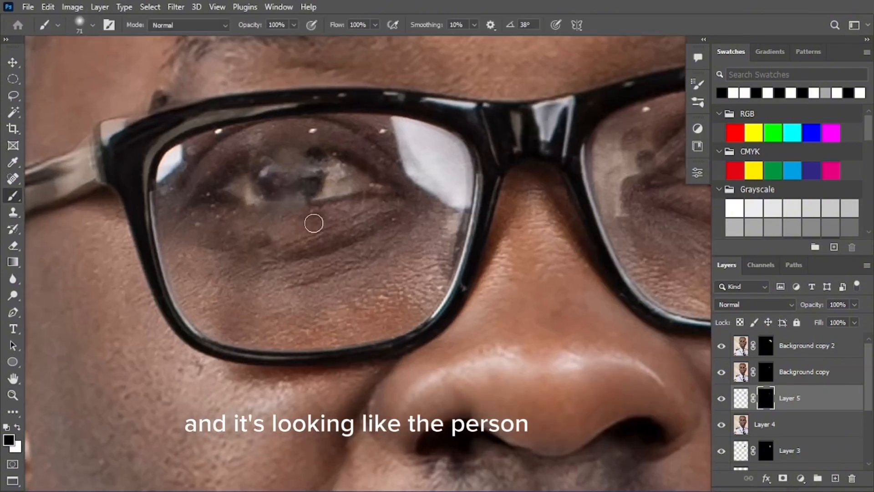
pyautogui.press('ctrl')
pyautogui.click(800, 426)
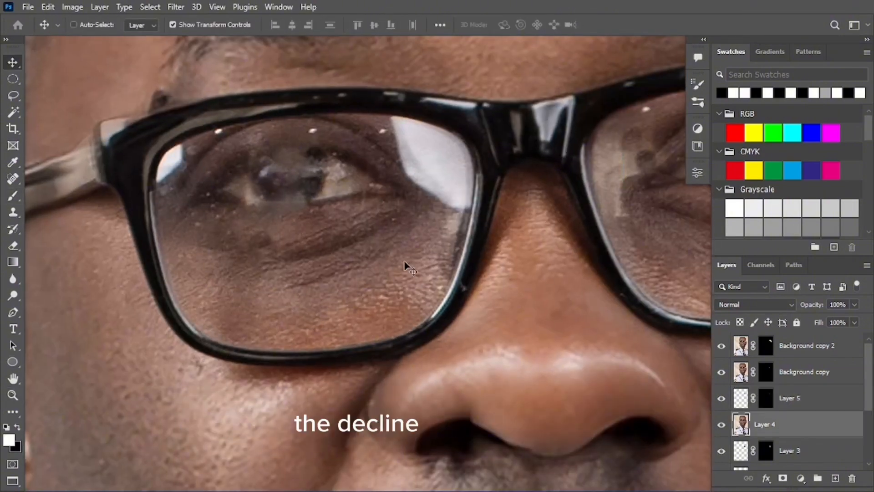
# Lasso a skin patch beside the left eye on Layer 4 and copy it to a new layer
pyautogui.hotkey('ctrl', 'space')
pyautogui.click(349, 209)
pyautogui.press('l')
pyautogui.moveTo(304, 204); pyautogui.dragTo(324, 194)
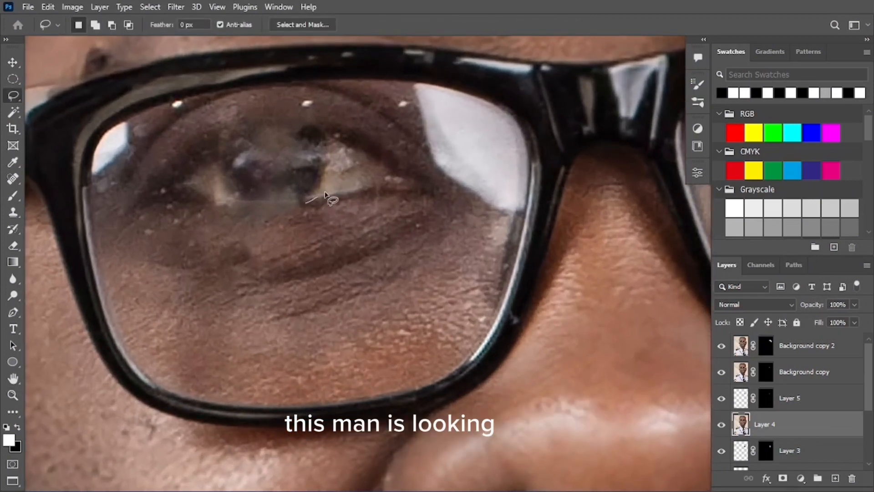
pyautogui.moveTo(377, 188)
pyautogui.mouseDown()
pyautogui.moveTo(369, 208)
pyautogui.moveTo(330, 230)
pyautogui.moveTo(298, 200)
pyautogui.mouseUp()
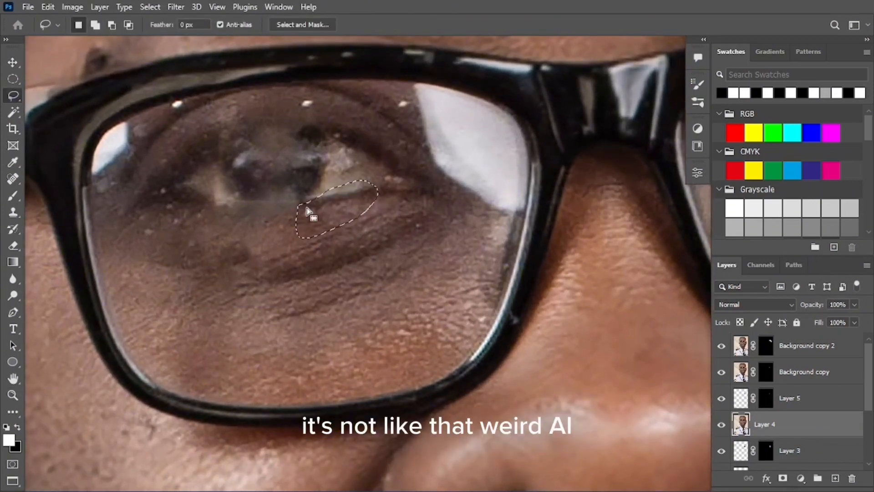
pyautogui.hotkey('ctrl', 'j')
# Place the patch on the left lower eyelid at about 17.2 degrees, then slightly rotate a duplicate
pyautogui.press('v')
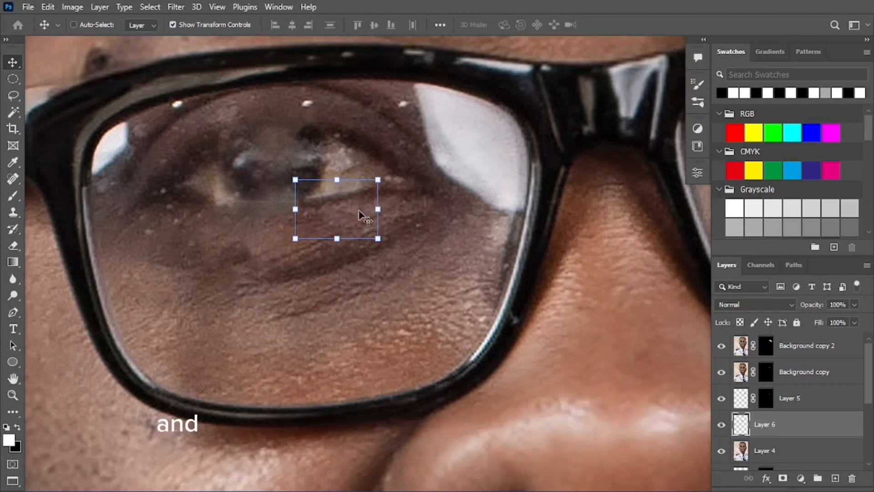
pyautogui.moveTo(296, 223); pyautogui.dragTo(260, 225)
pyautogui.moveTo(327, 219); pyautogui.dragTo(279, 209)
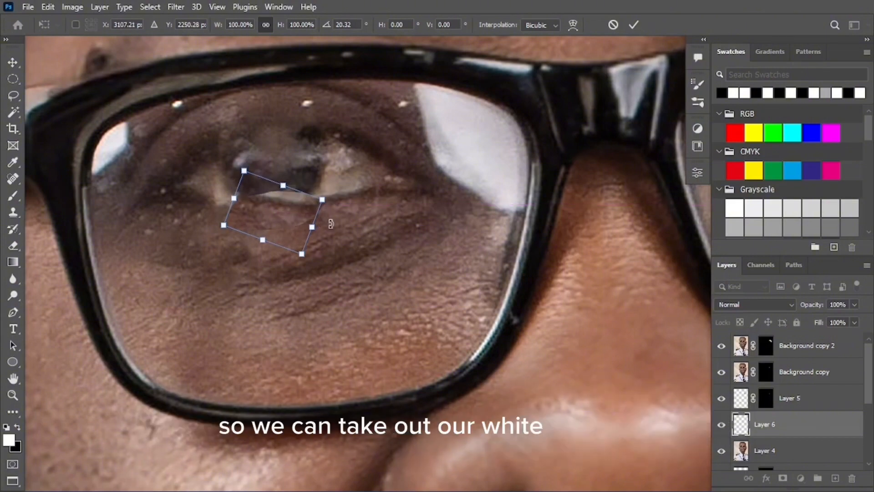
pyautogui.moveTo(329, 222); pyautogui.dragTo(292, 217)
pyautogui.press('Return')
pyautogui.hotkey('ctrl', 't')
pyautogui.press('Return')
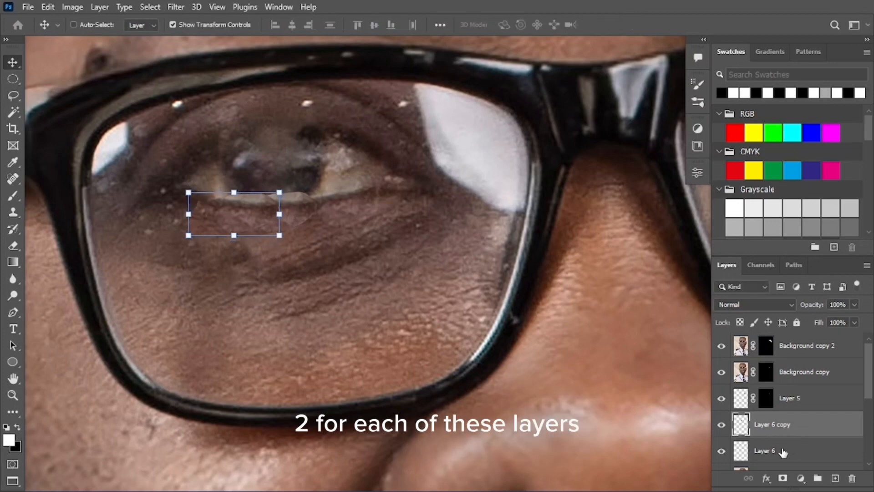
# Mask Layer 6 copy and paint away its hard left edge with a 71 px black brush
pyautogui.click(783, 478)
pyautogui.press('d')
pyautogui.press('z')
pyautogui.moveTo(246, 190); pyautogui.dragTo(308, 195)
pyautogui.press('b')
pyautogui.moveTo(255, 190); pyautogui.dragTo(256, 163)
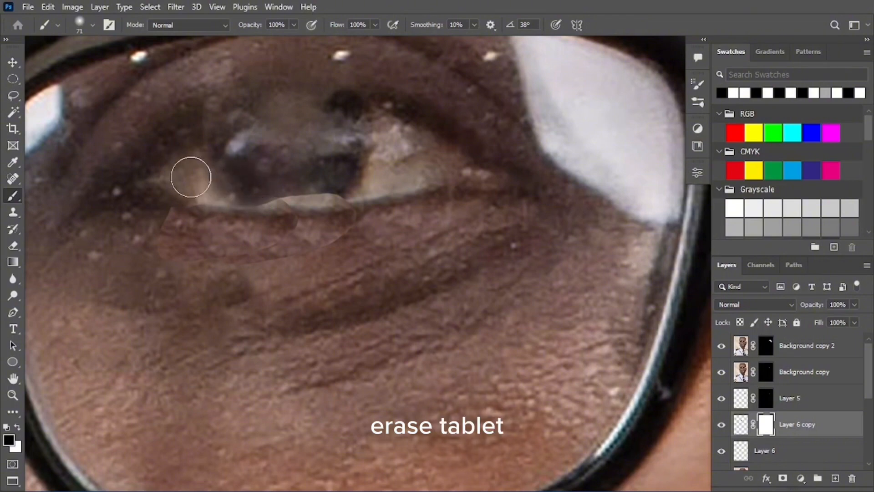
pyautogui.moveTo(156, 216)
pyautogui.mouseDown()
pyautogui.moveTo(164, 249)
pyautogui.moveTo(253, 268)
pyautogui.mouseUp()
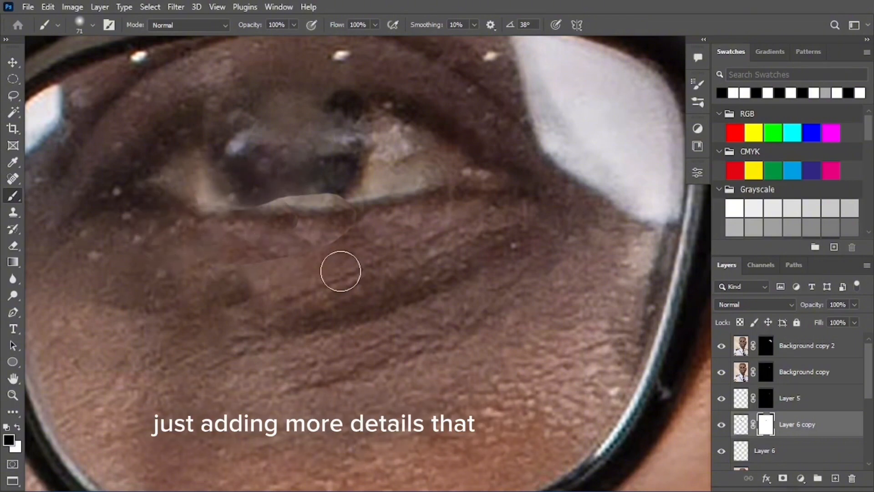
# Add a white mask to Layer 6, ready to paint black on its edges
pyautogui.press('v')
pyautogui.click(769, 461)
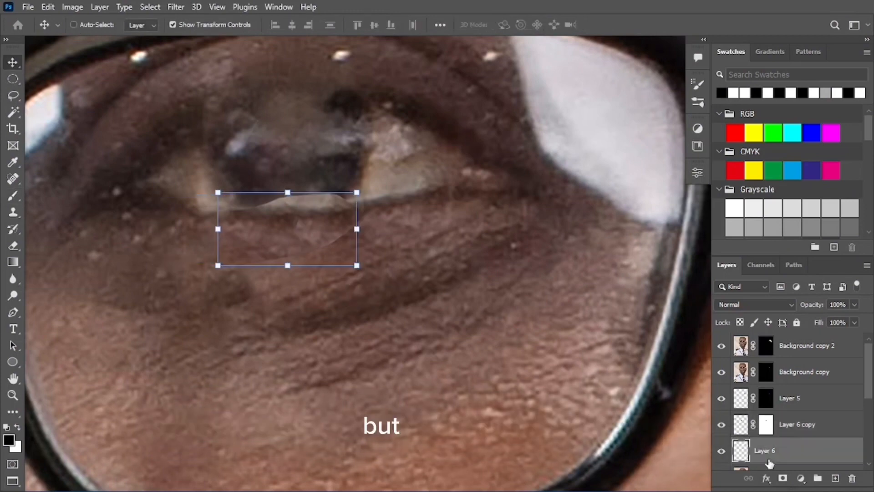
pyautogui.click(783, 478)
pyautogui.press('x')
pyautogui.press('b')
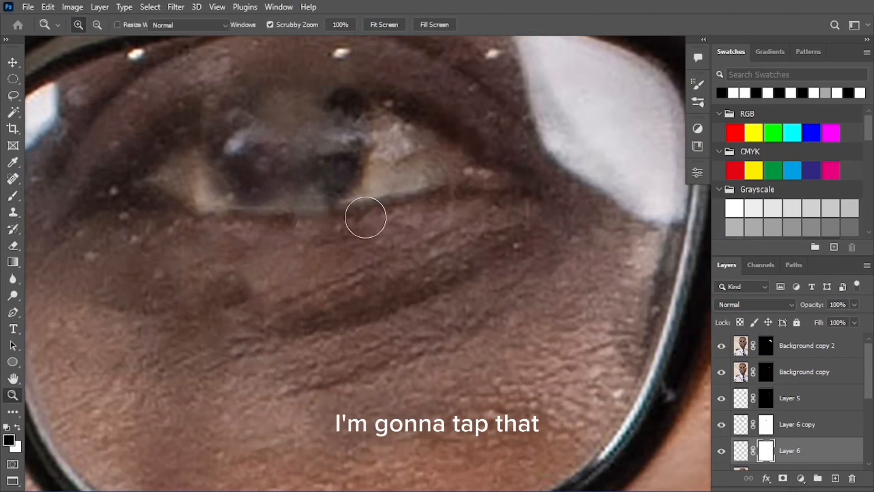
# Copy a lassoed area around the left eye onto a new layer and hide Background copy 3
pyautogui.press('z')
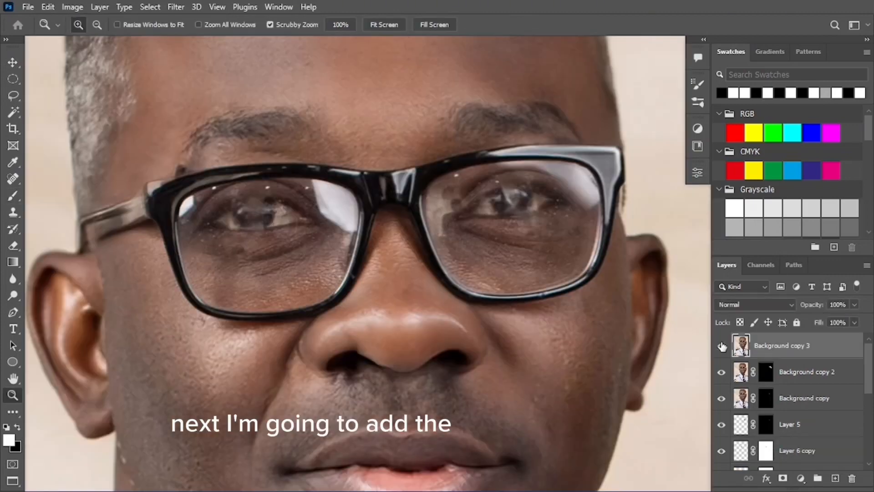
pyautogui.press('l')
pyautogui.moveTo(234, 190)
pyautogui.mouseDown()
pyautogui.moveTo(223, 216)
pyautogui.moveTo(293, 214)
pyautogui.mouseUp()
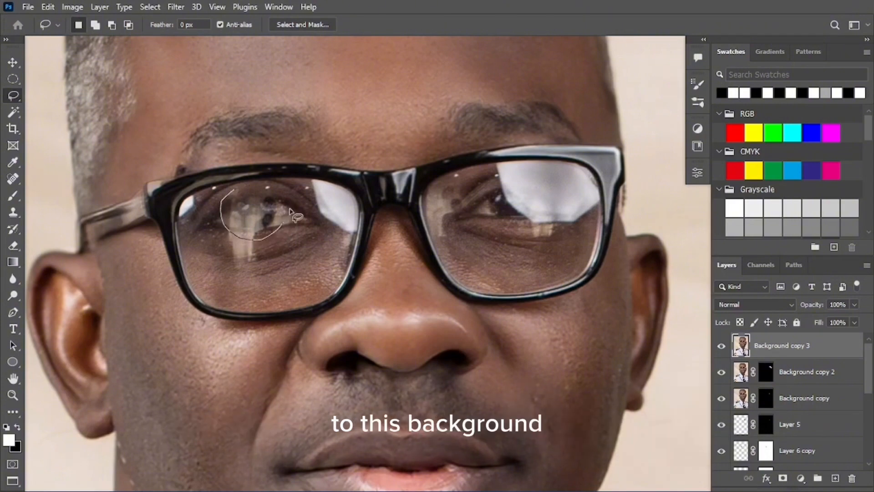
pyautogui.moveTo(263, 180); pyautogui.dragTo(260, 181)
pyautogui.hotkey('ctrl', 'j')
pyautogui.click(722, 372)
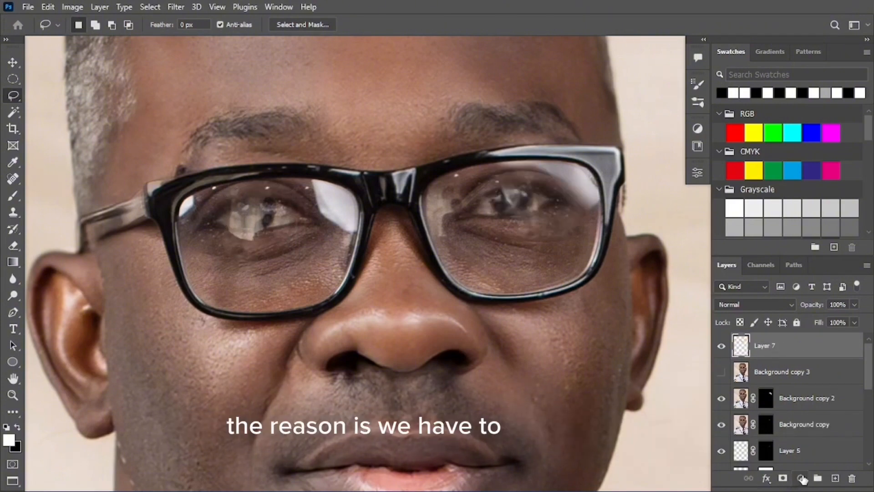
# Add a Curves adjustment that darkens the eye area with a steepened curve
pyautogui.click(801, 478)
pyautogui.click(801, 313)
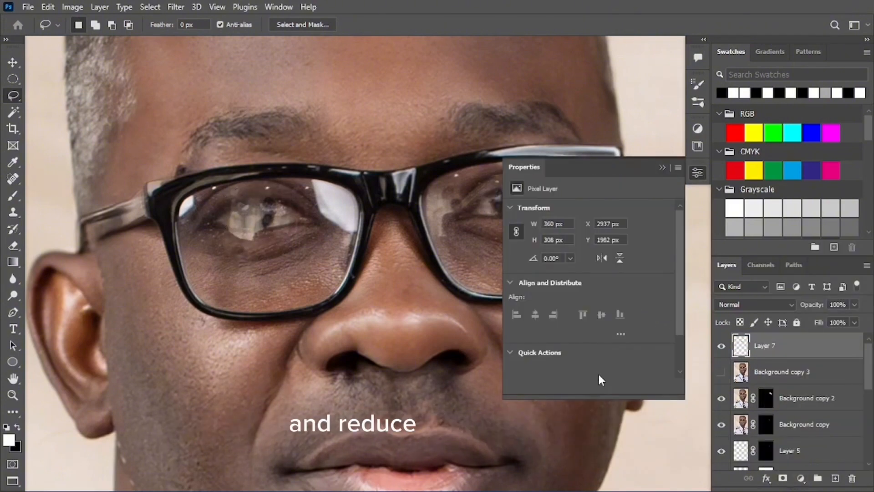
pyautogui.moveTo(612, 306); pyautogui.dragTo(617, 321)
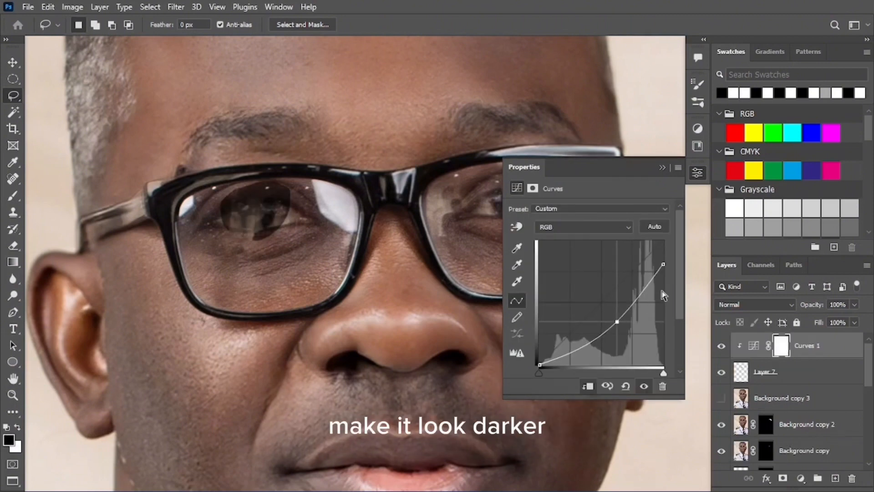
pyautogui.moveTo(663, 264); pyautogui.dragTo(662, 256)
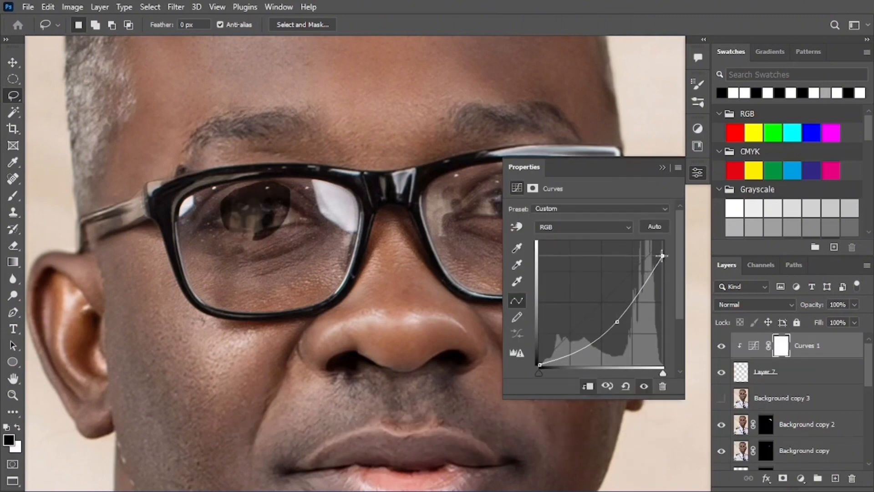
# Invert the Curves mask and paint white over the glare on the left iris
pyautogui.hotkey('ctrl', 'i')
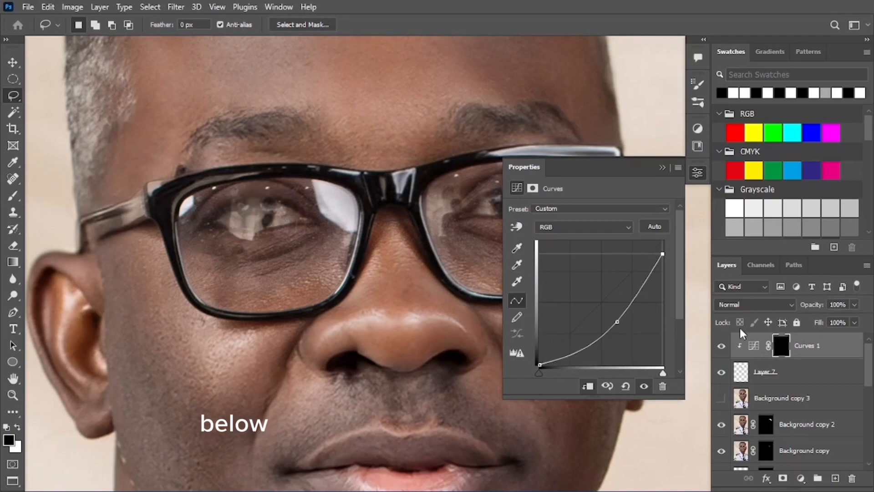
pyautogui.press('z')
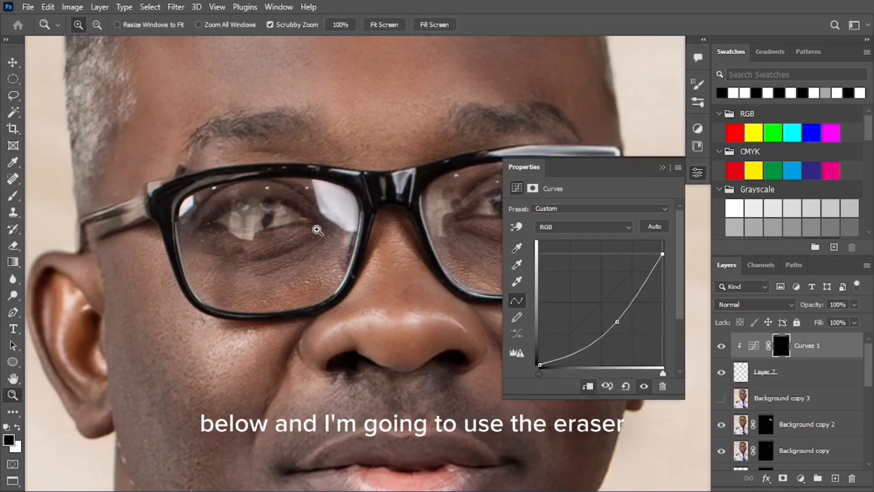
pyautogui.click(286, 209)
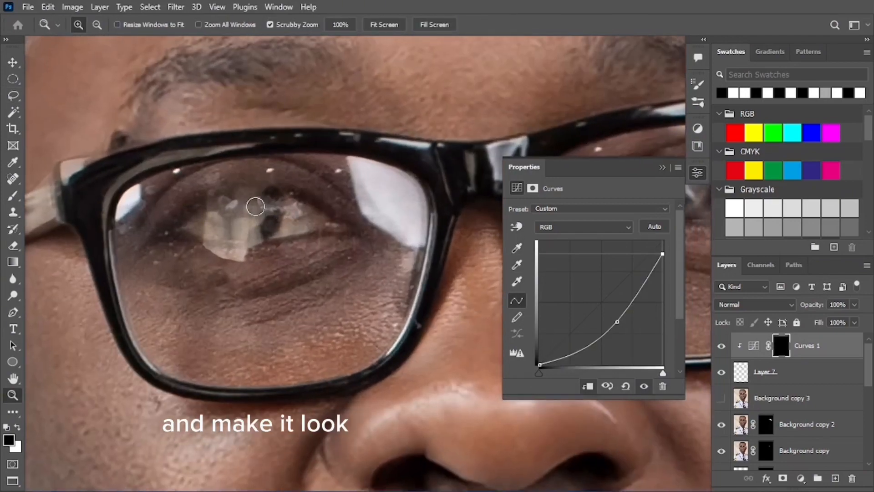
pyautogui.press('b')
pyautogui.press('x')
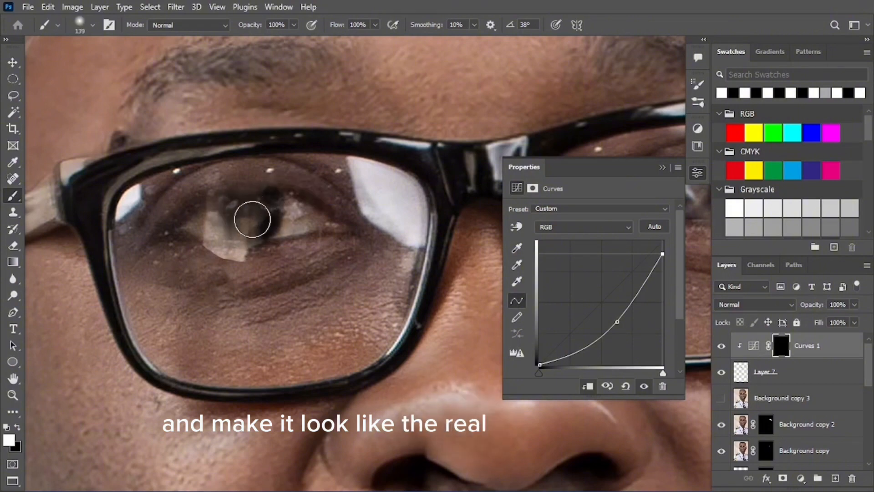
pyautogui.moveTo(245, 225)
pyautogui.mouseDown()
pyautogui.moveTo(215, 217)
pyautogui.moveTo(260, 220)
pyautogui.moveTo(272, 209)
pyautogui.moveTo(223, 209)
pyautogui.mouseUp()
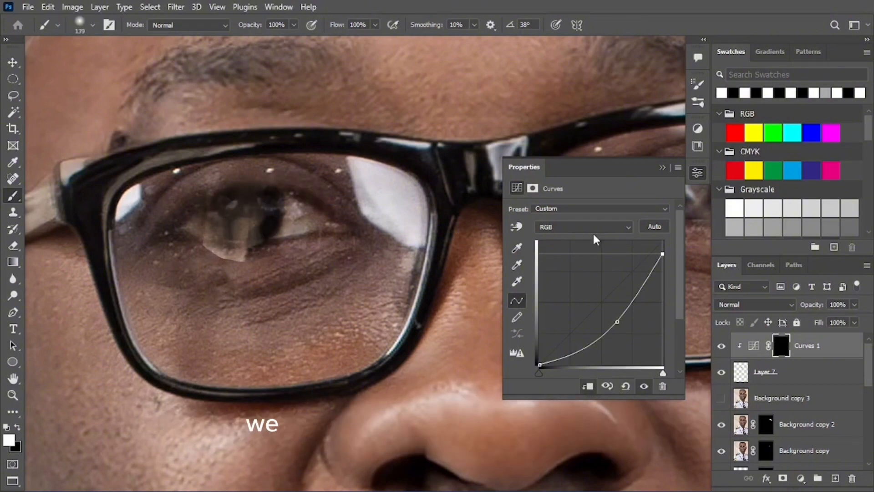
# Close the Curves properties, reframe the view on the glasses, and select Layer 7
pyautogui.click(661, 168)
pyautogui.press('z')
pyautogui.moveTo(383, 224); pyautogui.dragTo(317, 243)
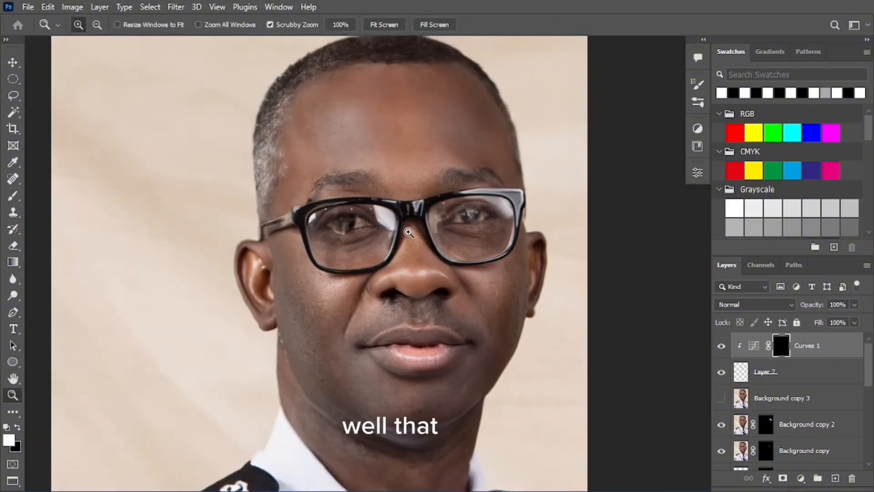
pyautogui.moveTo(427, 228); pyautogui.dragTo(465, 224)
pyautogui.press('b')
pyautogui.click(800, 382)
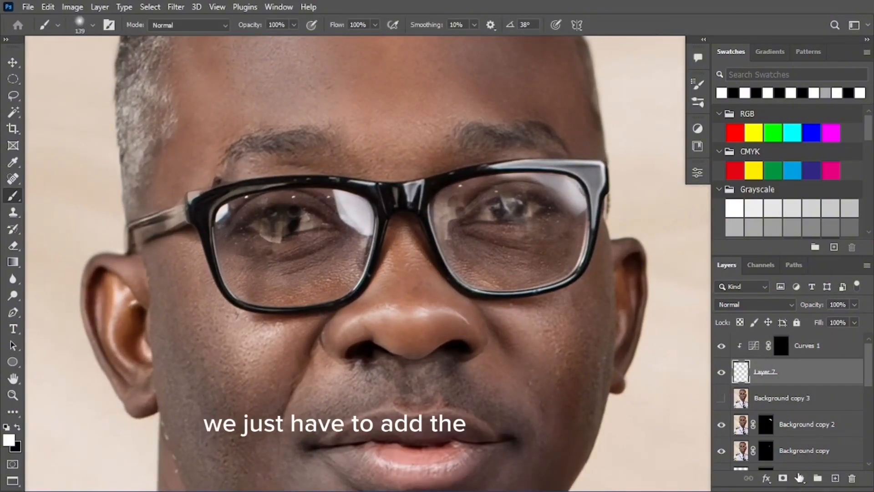
# Give Layer 7 a black mask and reveal it with a ~50 px white brush over the lower left iris
pyautogui.hotkey('ctrl', 'i')
pyautogui.press('z')
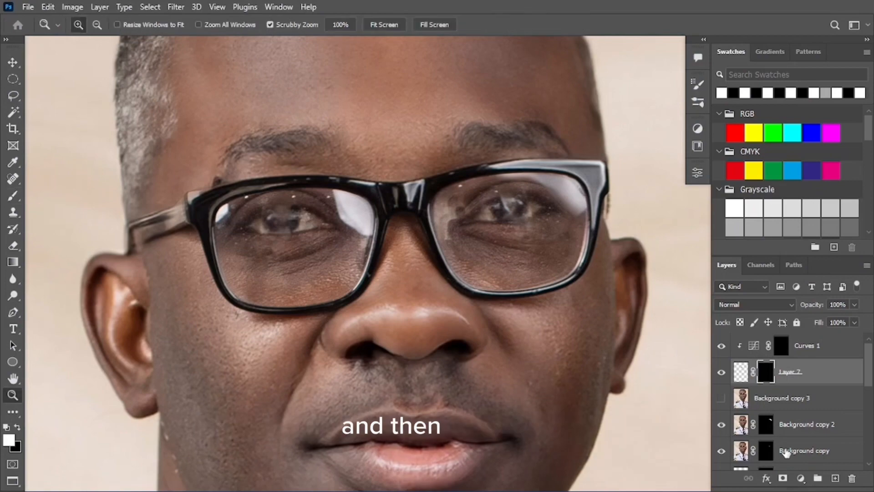
pyautogui.moveTo(262, 206)
pyautogui.mouseDown()
pyautogui.moveTo(344, 238)
pyautogui.moveTo(312, 220)
pyautogui.moveTo(337, 221)
pyautogui.mouseUp()
pyautogui.press('b')
pyautogui.press('x')
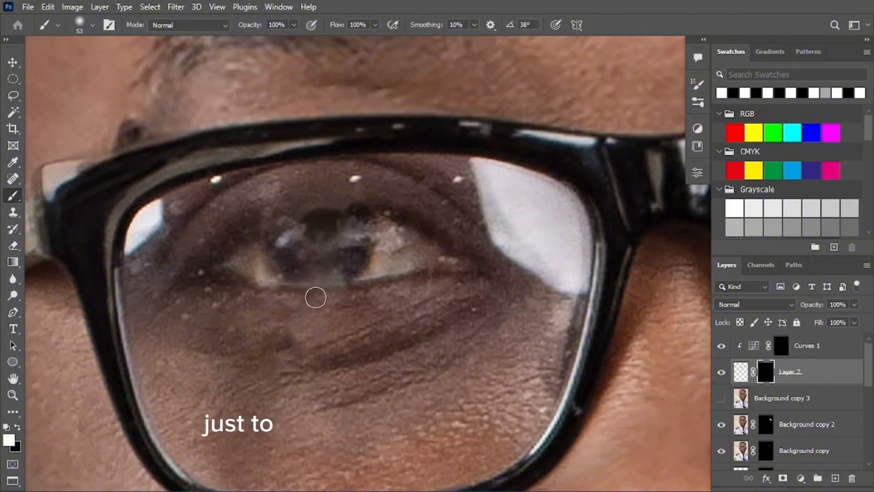
pyautogui.moveTo(322, 273); pyautogui.dragTo(353, 263)
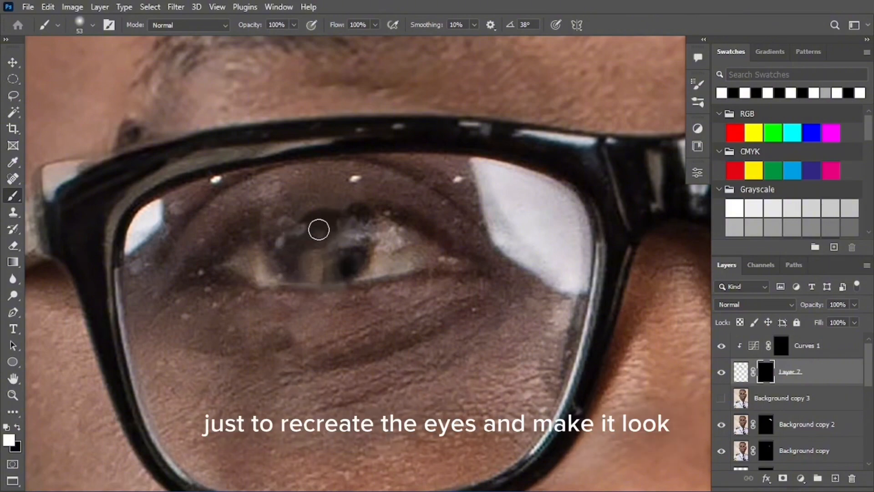
pyautogui.press('z')
pyautogui.moveTo(296, 243); pyautogui.dragTo(233, 252)
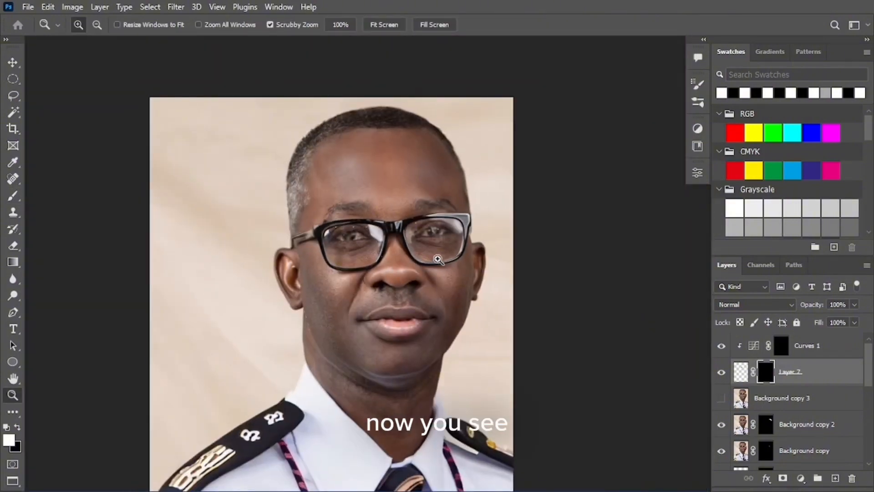
# Duplicate the darkening Curves adjustment and zoom in closely on the lens and eye
pyautogui.moveTo(438, 259); pyautogui.dragTo(483, 248)
pyautogui.press('b')
pyautogui.press('z')
pyautogui.moveTo(392, 253); pyautogui.dragTo(355, 267)
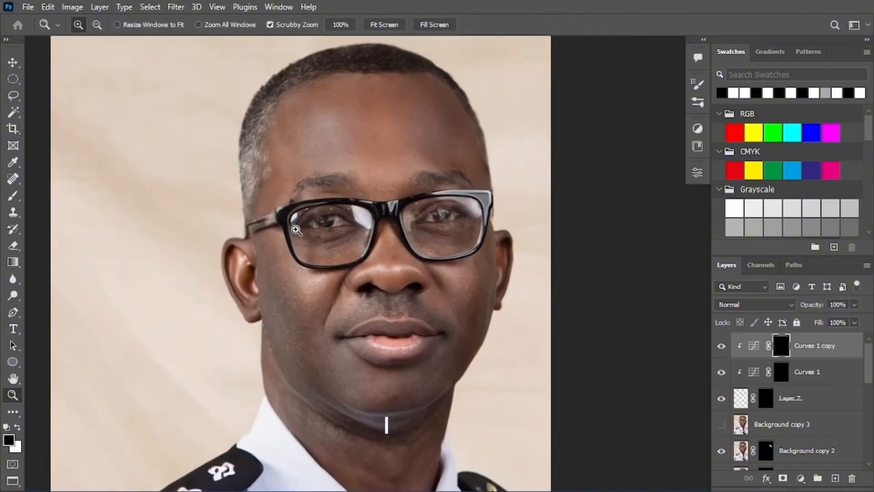
pyautogui.keyDown('alt'); pyautogui.click(330, 230); pyautogui.keyUp('alt')
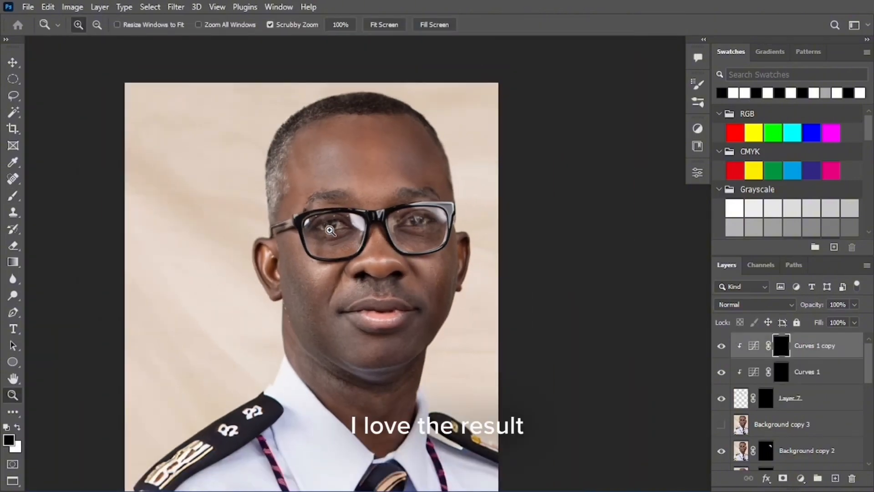
pyautogui.moveTo(329, 230)
pyautogui.mouseDown()
pyautogui.moveTo(357, 200)
pyautogui.moveTo(303, 226)
pyautogui.mouseUp()
pyautogui.press('b')
pyautogui.press('z')
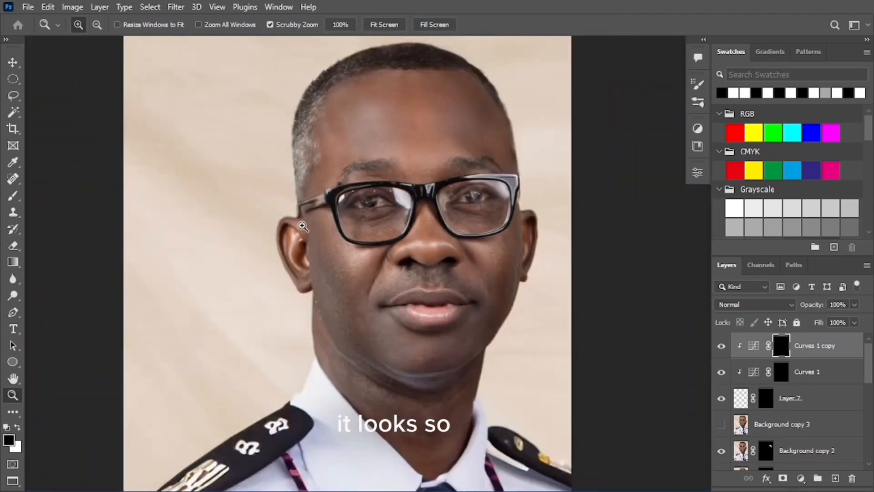
pyautogui.moveTo(355, 200); pyautogui.dragTo(443, 209)
pyautogui.press('b')
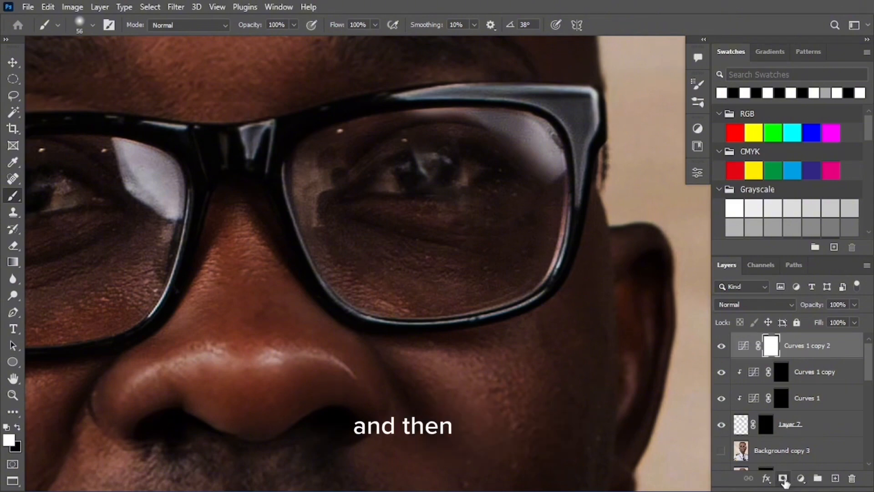
# Invert the new curve's mask, set a 114 px brush, and inspect the right lens
pyautogui.hotkey('ctrl', 'i')
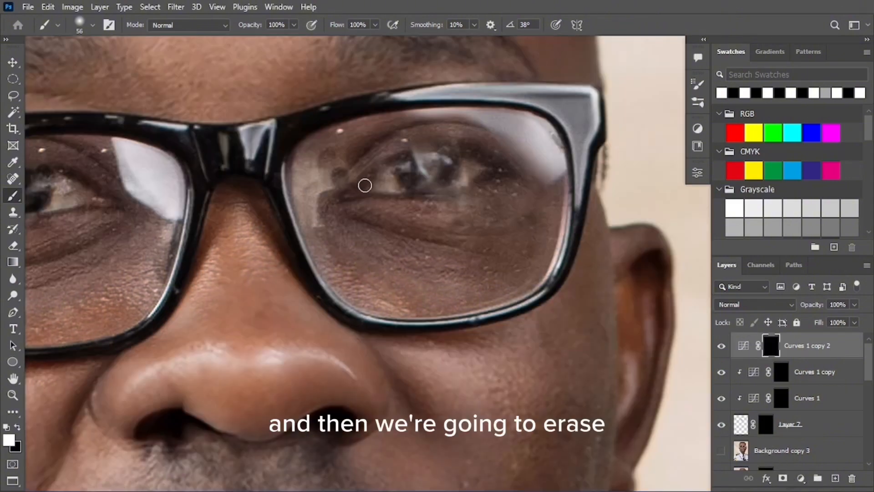
pyautogui.moveTo(412, 170); pyautogui.dragTo(423, 175)
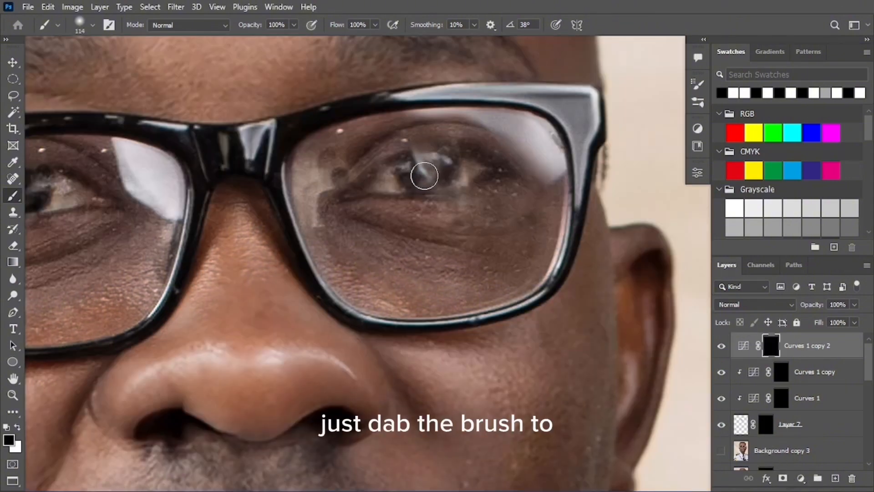
pyautogui.press('z')
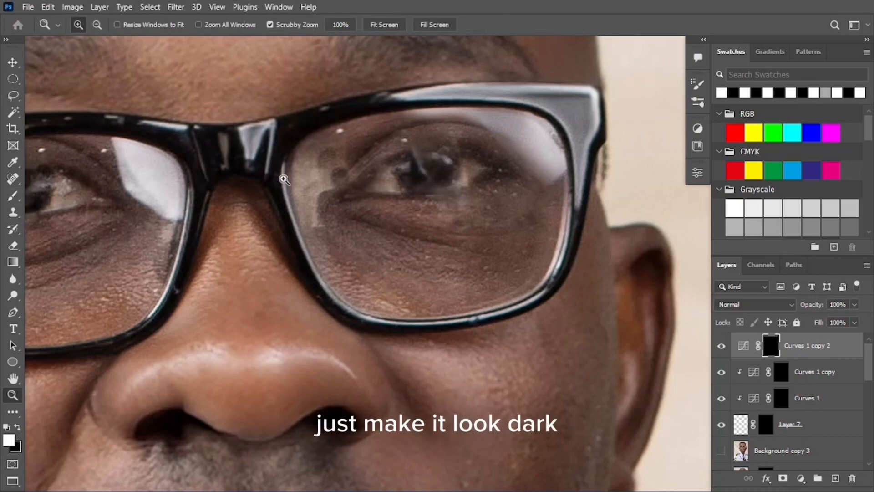
pyautogui.hotkey('ctrl', '0')
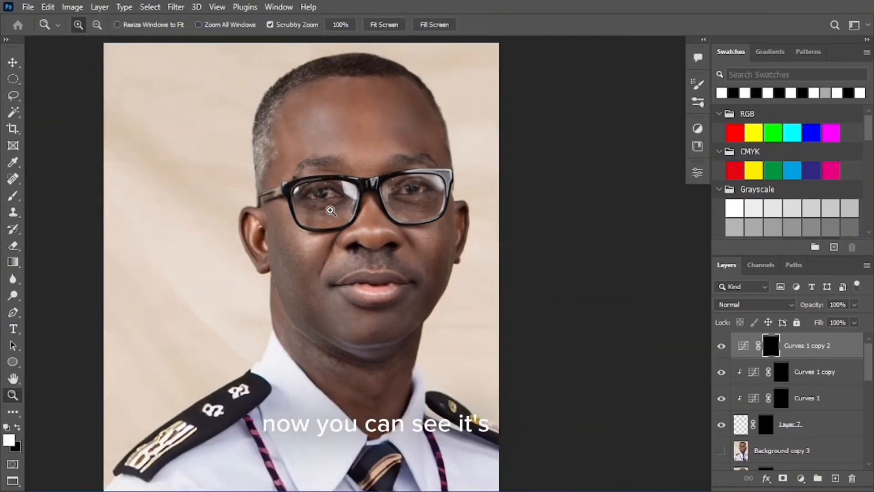
pyautogui.moveTo(403, 205); pyautogui.dragTo(483, 185)
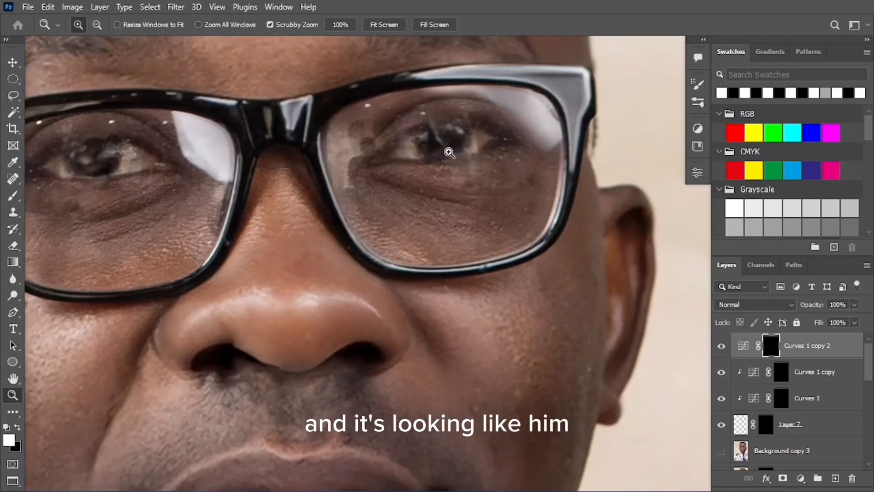
pyautogui.moveTo(448, 150); pyautogui.dragTo(426, 153)
pyautogui.moveTo(482, 141); pyautogui.dragTo(517, 220)
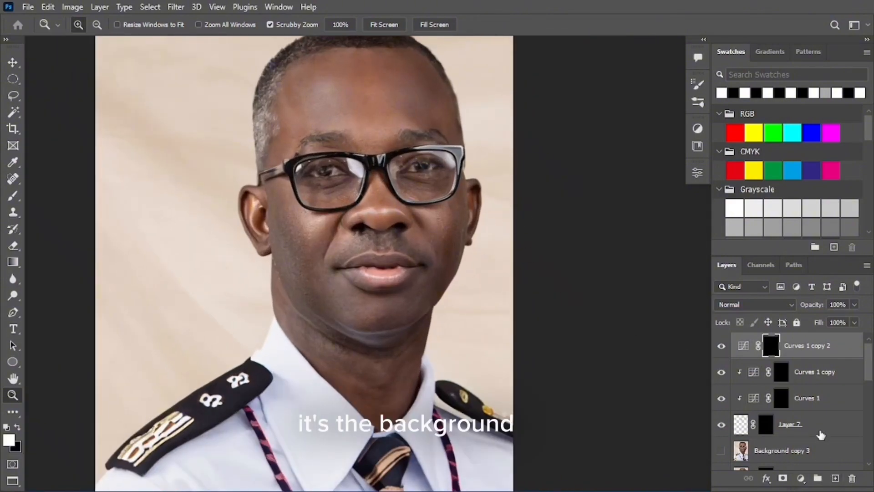
# Move Background copy 4 to the top of the layer stack
pyautogui.scroll(-5, 815, 434)
pyautogui.scroll(-3, 801, 452)
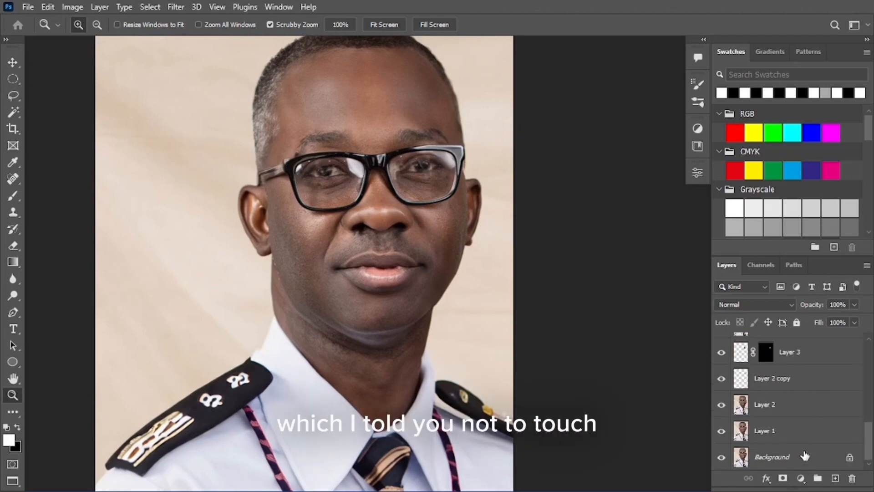
pyautogui.moveTo(799, 453); pyautogui.dragTo(747, 354)
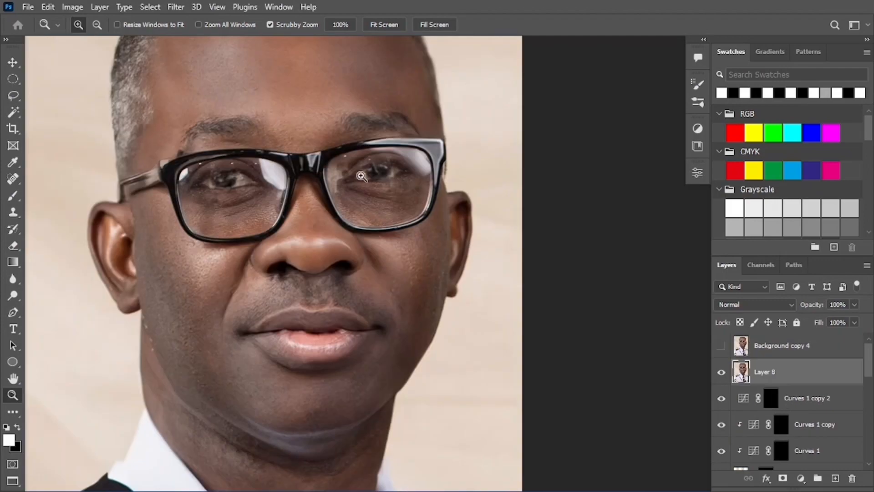
# Clone out the streaks over the eye with a 53 px Clone Stamp brush
pyautogui.moveTo(361, 177); pyautogui.dragTo(392, 191)
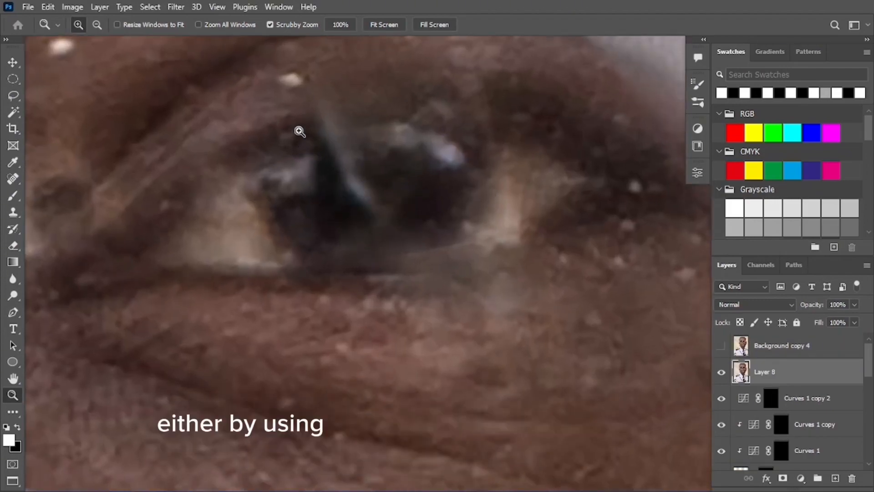
pyautogui.press('s')
pyautogui.moveTo(292, 103); pyautogui.dragTo(287, 127)
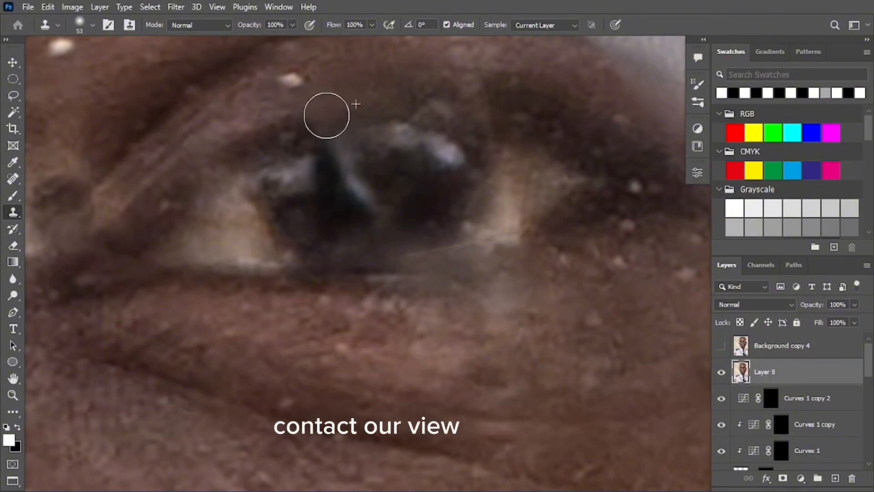
pyautogui.hotkey('ctrl', 'space')
pyautogui.moveTo(326, 139)
pyautogui.mouseDown()
pyautogui.moveTo(293, 156)
pyautogui.moveTo(363, 141)
pyautogui.moveTo(365, 162)
pyautogui.moveTo(373, 143)
pyautogui.mouseUp()
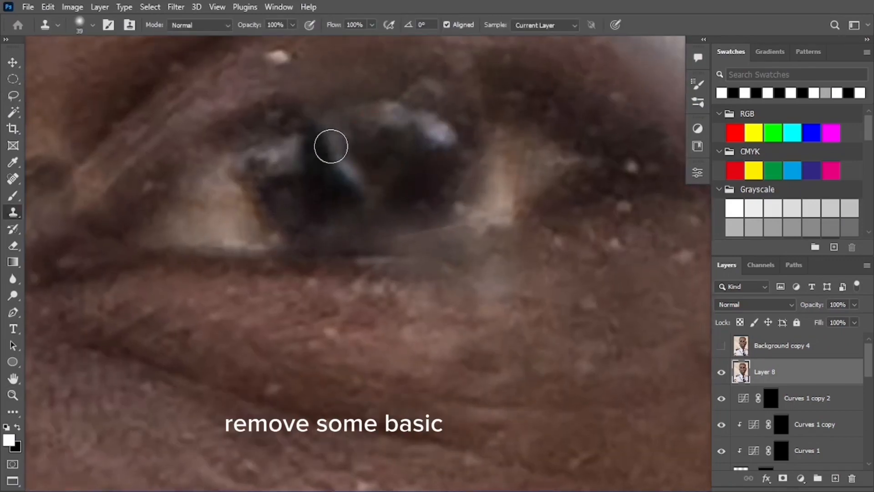
pyautogui.hotkey('ctrl', 'space')
pyautogui.moveTo(346, 139)
pyautogui.mouseDown()
pyautogui.moveTo(236, 167)
pyautogui.moveTo(251, 156)
pyautogui.mouseUp()
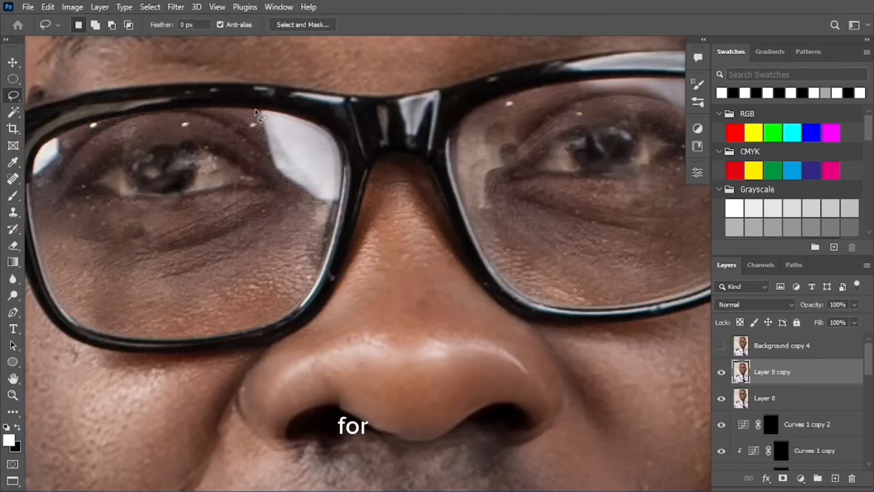
# Content-Aware fill the lassoed glare patch on the left lens
pyautogui.moveTo(257, 118); pyautogui.dragTo(263, 152)
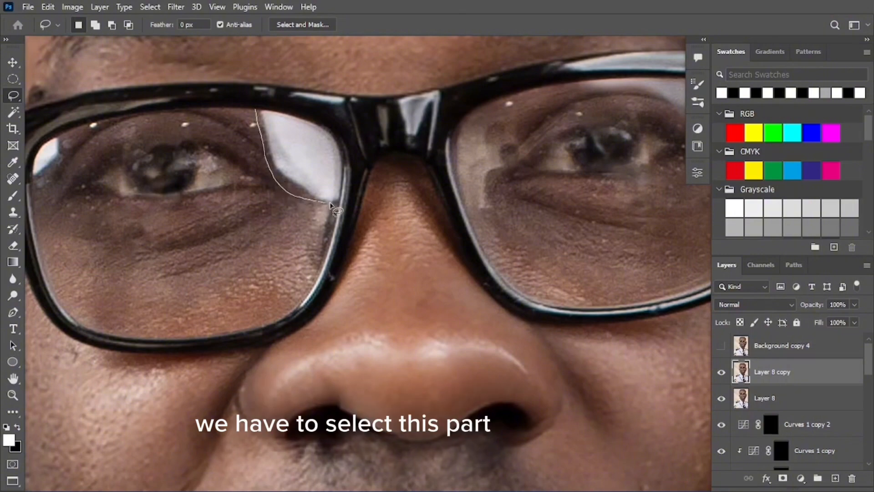
pyautogui.moveTo(330, 204); pyautogui.dragTo(346, 183)
pyautogui.moveTo(328, 119); pyautogui.dragTo(287, 105)
pyautogui.rightClick(292, 126)
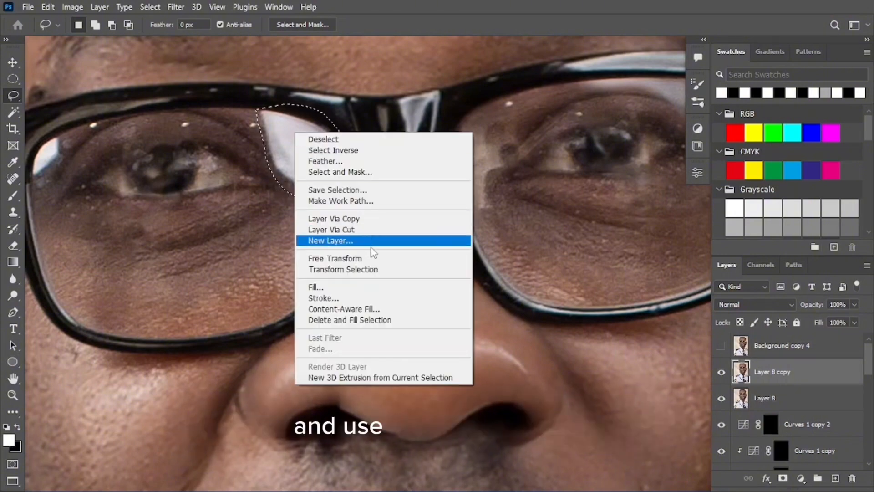
pyautogui.click(347, 286)
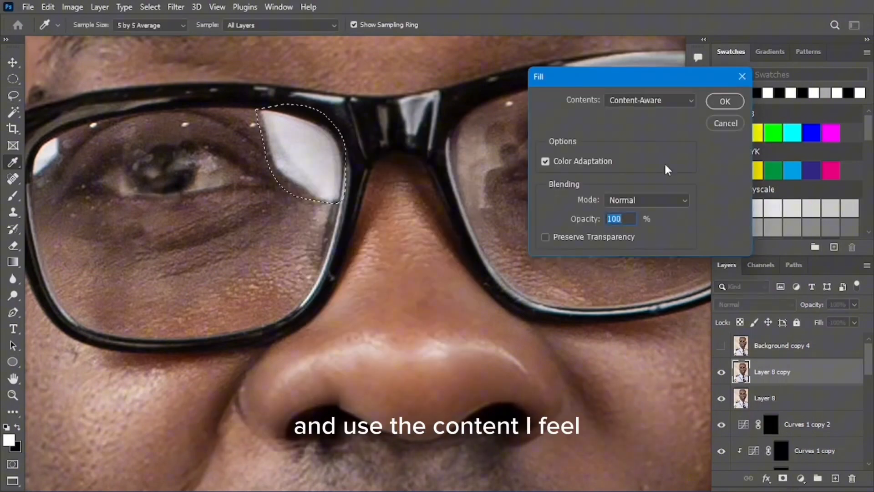
pyautogui.click(725, 101)
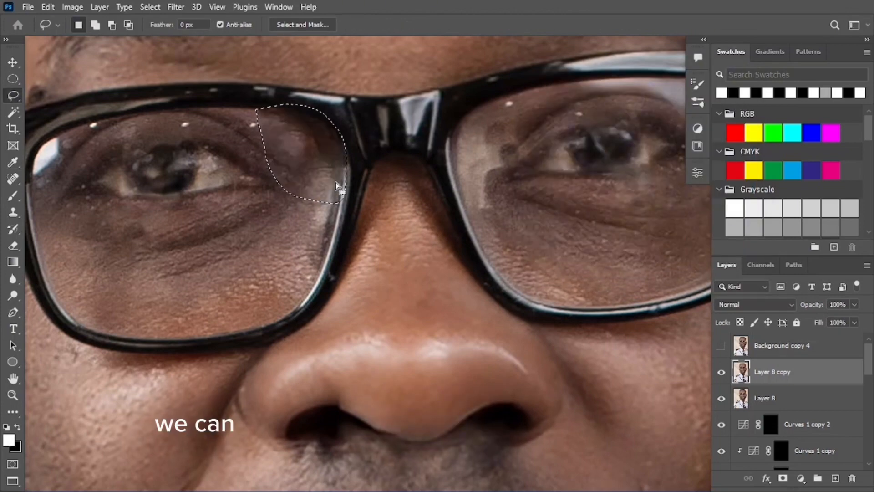
# Content-Aware fill the glare along the top of the right lens
pyautogui.press('z')
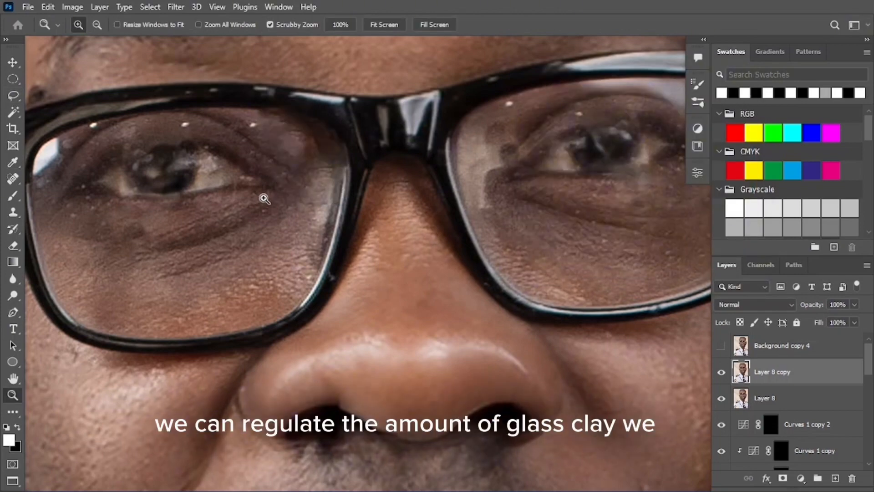
pyautogui.moveTo(319, 183); pyautogui.dragTo(266, 180)
pyautogui.moveTo(335, 175)
pyautogui.mouseDown()
pyautogui.moveTo(313, 180)
pyautogui.moveTo(375, 172)
pyautogui.moveTo(375, 159)
pyautogui.moveTo(448, 147)
pyautogui.mouseUp()
pyautogui.press('l')
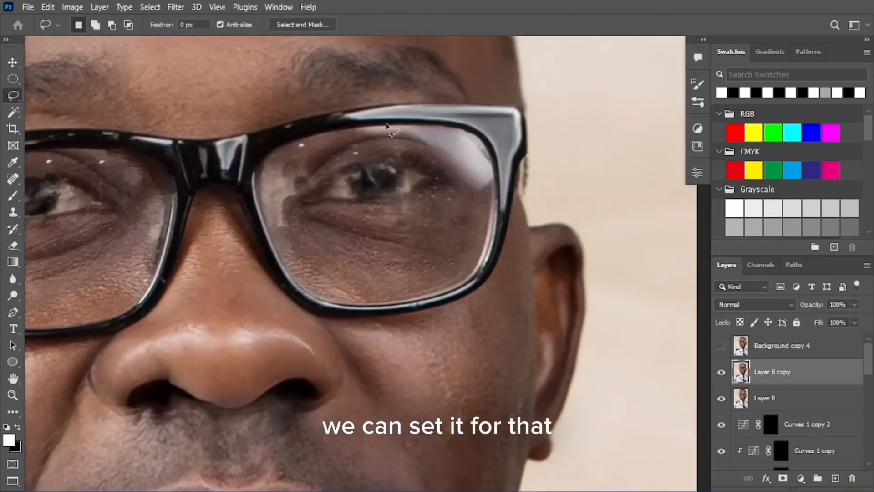
pyautogui.moveTo(358, 141)
pyautogui.mouseDown()
pyautogui.moveTo(417, 139)
pyautogui.moveTo(441, 159)
pyautogui.mouseUp()
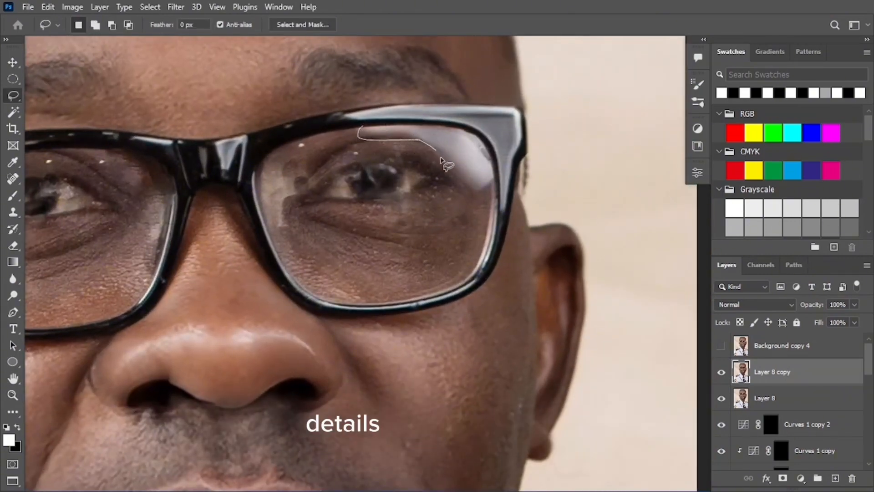
pyautogui.moveTo(467, 128); pyautogui.dragTo(380, 122)
pyautogui.rightClick(454, 152)
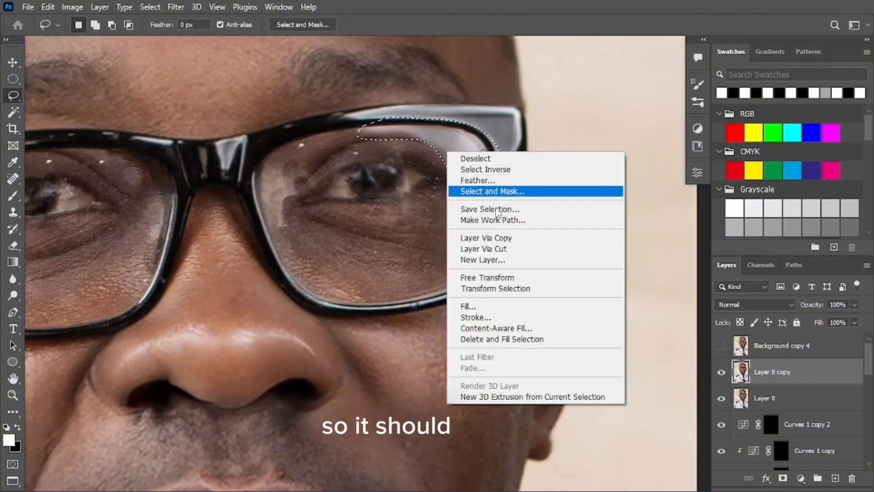
pyautogui.click(469, 359)
pyautogui.click(721, 102)
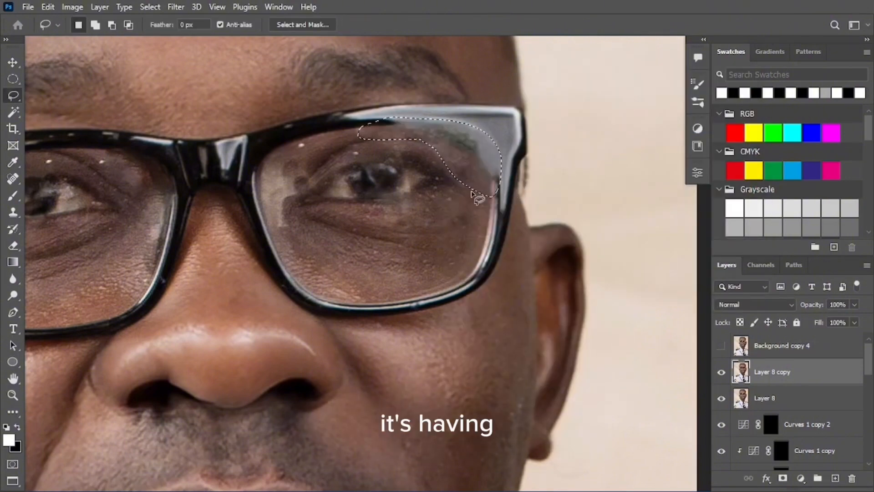
# Move Layer 8 above Layer 8 copy in the Layers panel
pyautogui.press('z')
pyautogui.moveTo(472, 169)
pyautogui.mouseDown()
pyautogui.moveTo(404, 180)
pyautogui.moveTo(450, 164)
pyautogui.moveTo(417, 177)
pyautogui.moveTo(489, 179)
pyautogui.mouseUp()
pyautogui.press('l')
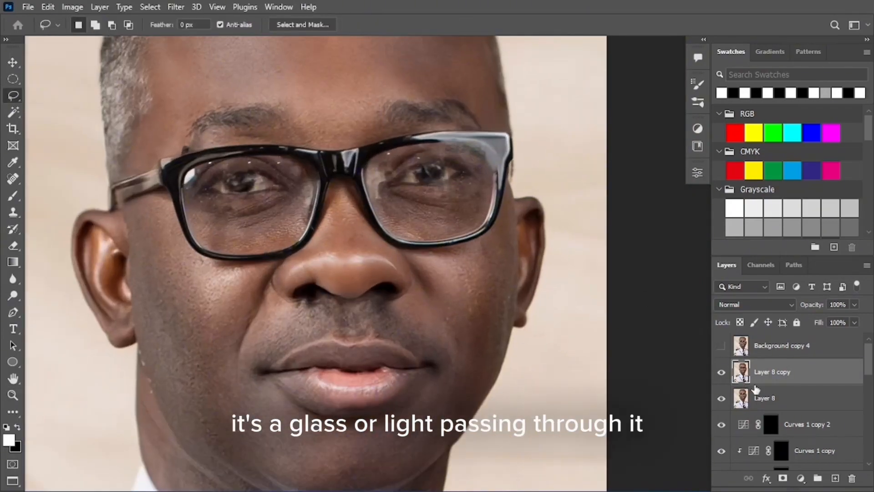
pyautogui.moveTo(774, 401)
pyautogui.mouseDown()
pyautogui.moveTo(782, 363)
pyautogui.moveTo(794, 393)
pyautogui.mouseUp()
# Show Background copy 4 and give it a white layer mask
pyautogui.click(721, 345)
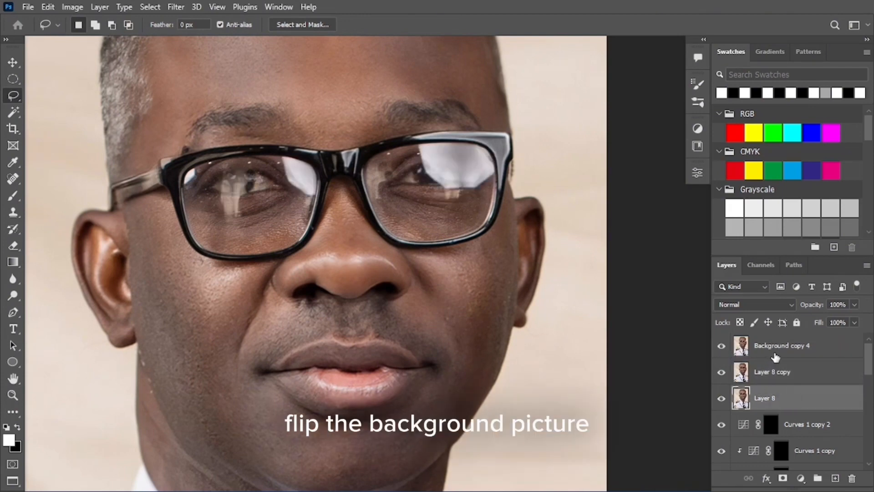
pyautogui.click(773, 353)
pyautogui.click(783, 479)
# Paint black with a ~268 px brush to hide the reflection over the right eye
pyautogui.press('z')
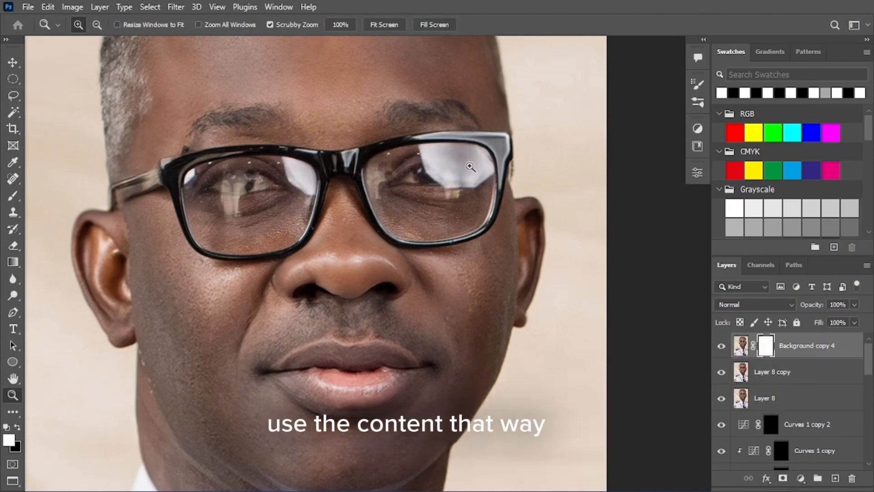
pyautogui.moveTo(447, 157); pyautogui.dragTo(478, 170)
pyautogui.press('l')
pyautogui.press('b')
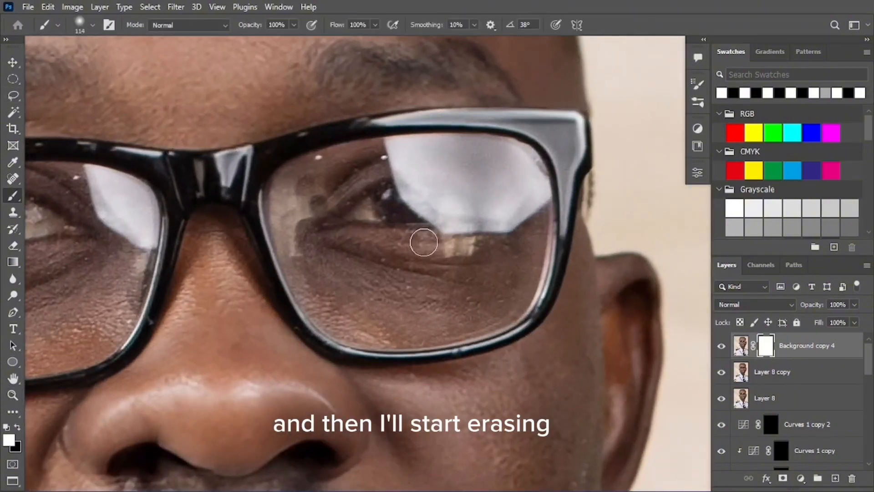
pyautogui.moveTo(418, 248); pyautogui.dragTo(431, 167)
pyautogui.press('x')
pyautogui.moveTo(400, 215)
pyautogui.mouseDown()
pyautogui.moveTo(464, 226)
pyautogui.moveTo(377, 155)
pyautogui.moveTo(377, 168)
pyautogui.moveTo(358, 165)
pyautogui.moveTo(414, 187)
pyautogui.moveTo(333, 148)
pyautogui.moveTo(435, 192)
pyautogui.moveTo(480, 200)
pyautogui.moveTo(505, 228)
pyautogui.moveTo(527, 233)
pyautogui.moveTo(467, 198)
pyautogui.moveTo(492, 200)
pyautogui.mouseUp()
# Restore part of the lens reflection, hide the rest over the eye, then create Background copy 5
pyautogui.press('z')
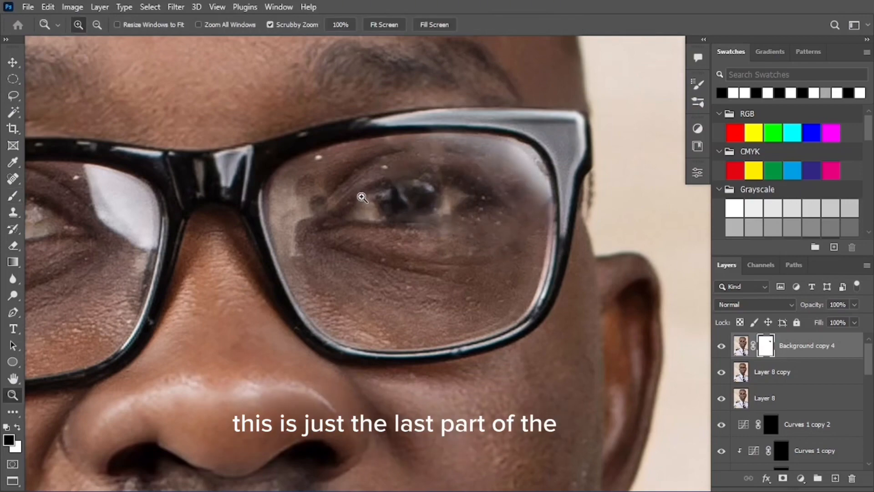
pyautogui.moveTo(362, 197); pyautogui.dragTo(296, 197)
pyautogui.moveTo(456, 199); pyautogui.dragTo(514, 199)
pyautogui.press('b')
pyautogui.press('x')
pyautogui.moveTo(448, 182)
pyautogui.mouseDown()
pyautogui.moveTo(386, 128)
pyautogui.moveTo(351, 164)
pyautogui.moveTo(274, 181)
pyautogui.moveTo(348, 208)
pyautogui.mouseUp()
pyautogui.press('x')
pyautogui.press('z')
pyautogui.moveTo(569, 212); pyautogui.dragTo(501, 212)
pyautogui.moveTo(314, 220); pyautogui.dragTo(357, 220)
pyautogui.press('b')
pyautogui.moveTo(253, 237); pyautogui.dragTo(351, 236)
pyautogui.press('z')
pyautogui.moveTo(377, 205); pyautogui.dragTo(327, 205)
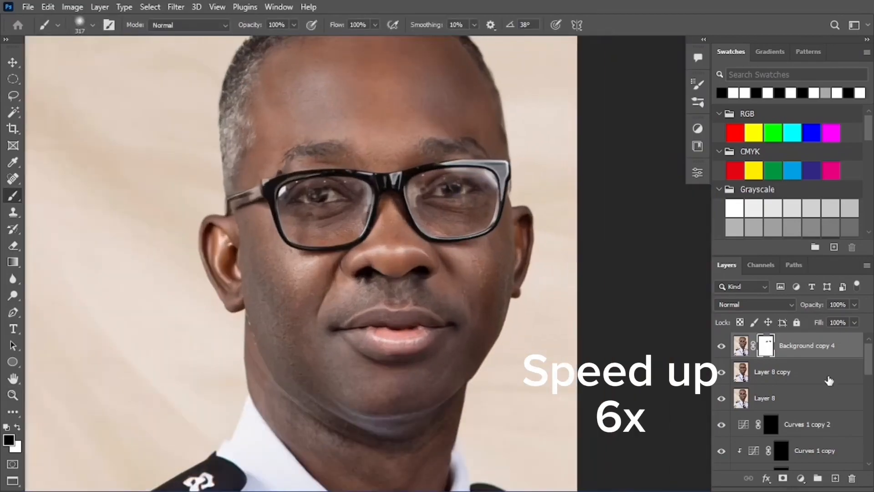
pyautogui.hotkey('ctrl', 'j')
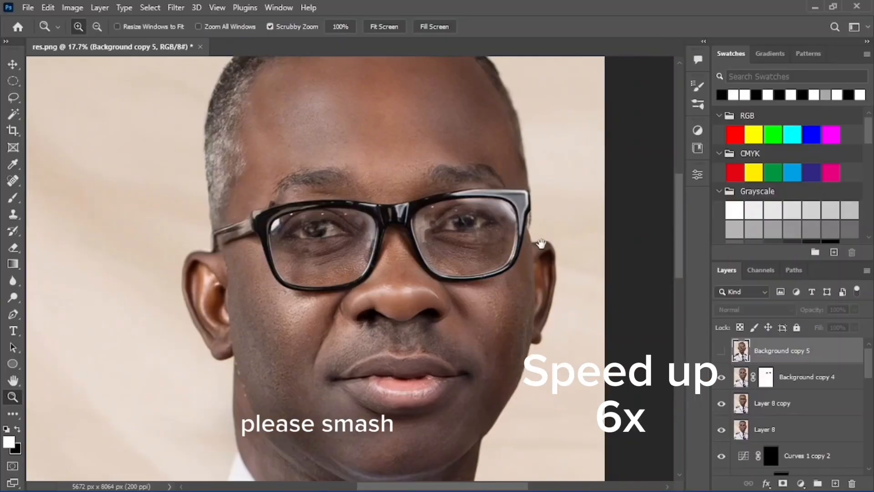
pyautogui.press('f')
pyautogui.click(721, 350)
pyautogui.moveTo(454, 257); pyautogui.dragTo(396, 257)
pyautogui.press('v')
pyautogui.moveTo(454, 357)
pyautogui.mouseDown()
pyautogui.moveTo(437, 365)
pyautogui.moveTo(455, 357)
pyautogui.mouseUp()
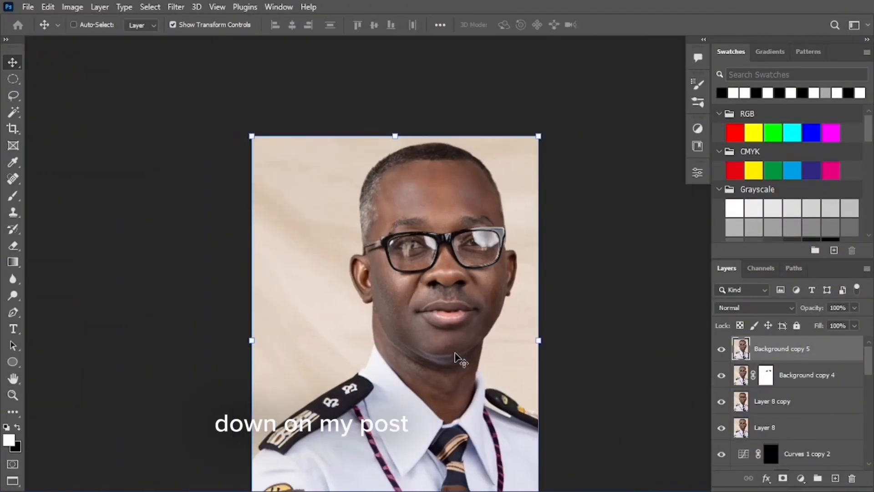
pyautogui.press('z')
pyautogui.moveTo(511, 266); pyautogui.dragTo(562, 266)
pyautogui.press('v')
pyautogui.click(721, 351)
pyautogui.click(721, 350)
pyautogui.click(721, 350)
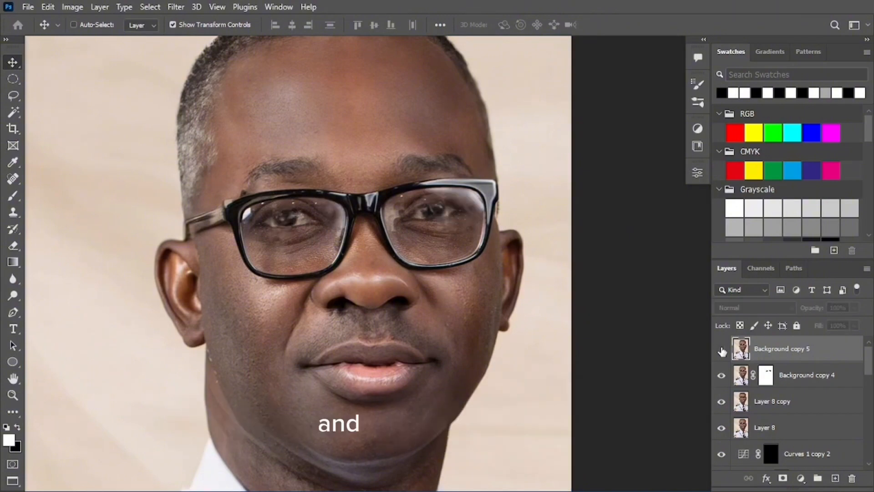
pyautogui.click(721, 350)
pyautogui.click(721, 350)
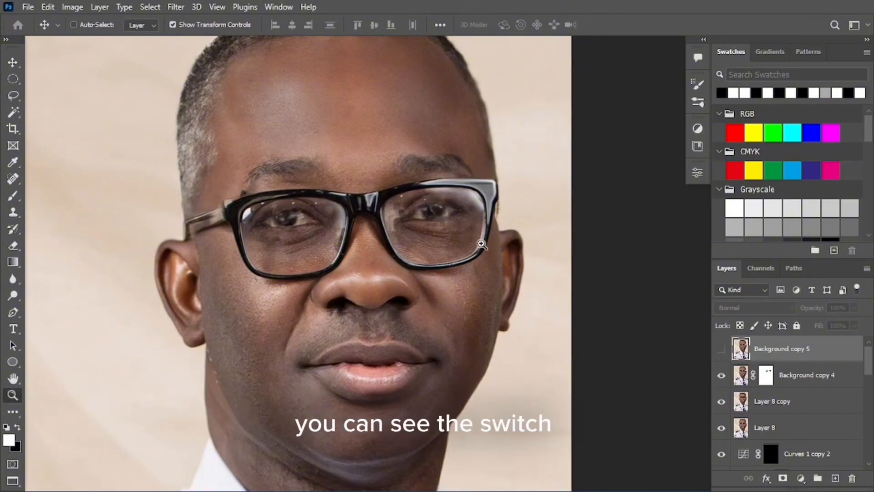
pyautogui.press('z')
pyautogui.moveTo(436, 251); pyautogui.dragTo(393, 247)
pyautogui.moveTo(431, 272); pyautogui.dragTo(482, 276)
pyautogui.press('v')
pyautogui.click(714, 351)
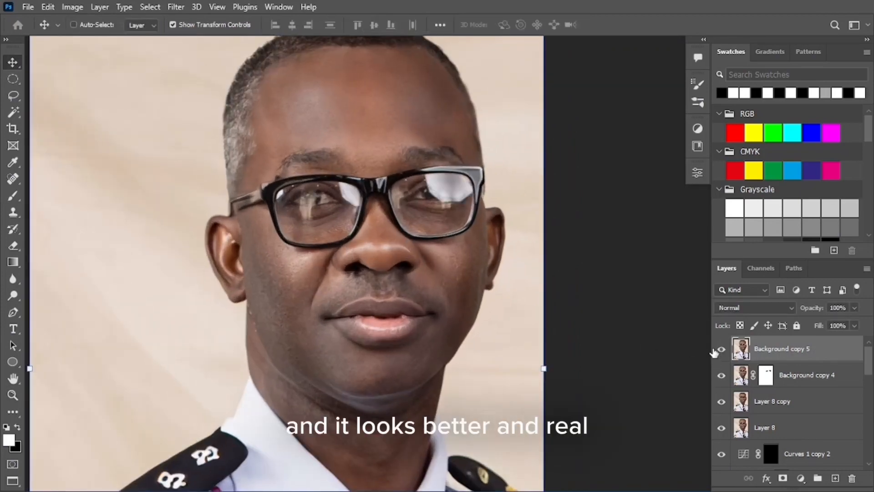
pyautogui.click(714, 351)
pyautogui.click(714, 351)
pyautogui.click(715, 350)
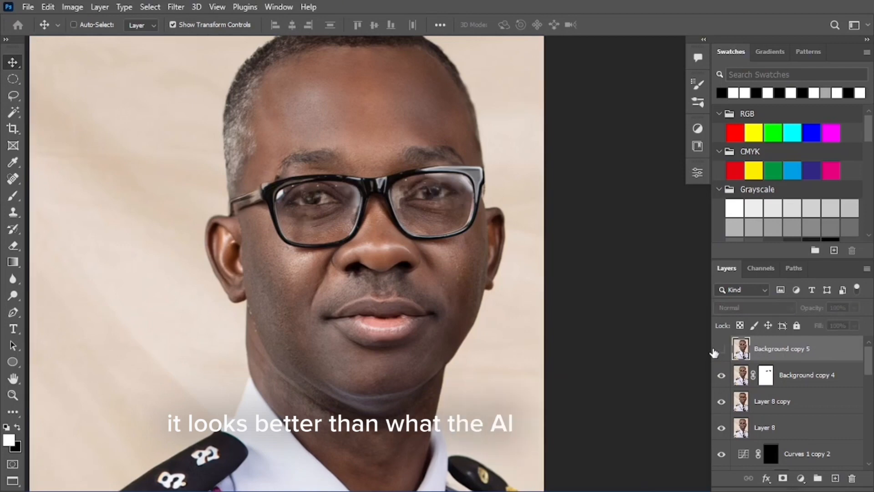
pyautogui.click(714, 351)
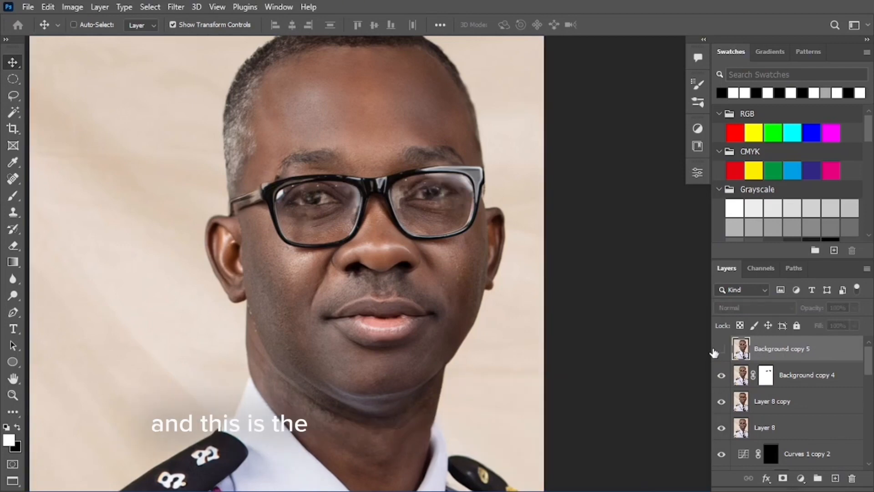
pyautogui.click(714, 351)
pyautogui.click(715, 351)
pyautogui.click(714, 351)
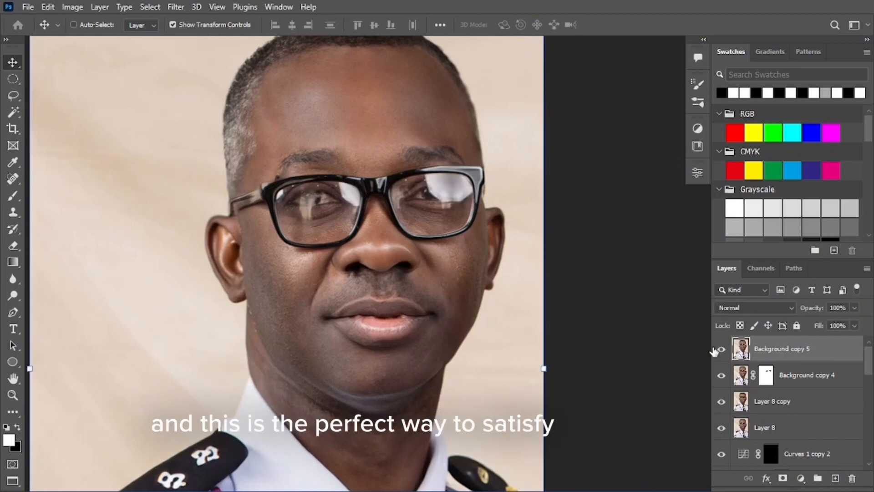
pyautogui.click(715, 351)
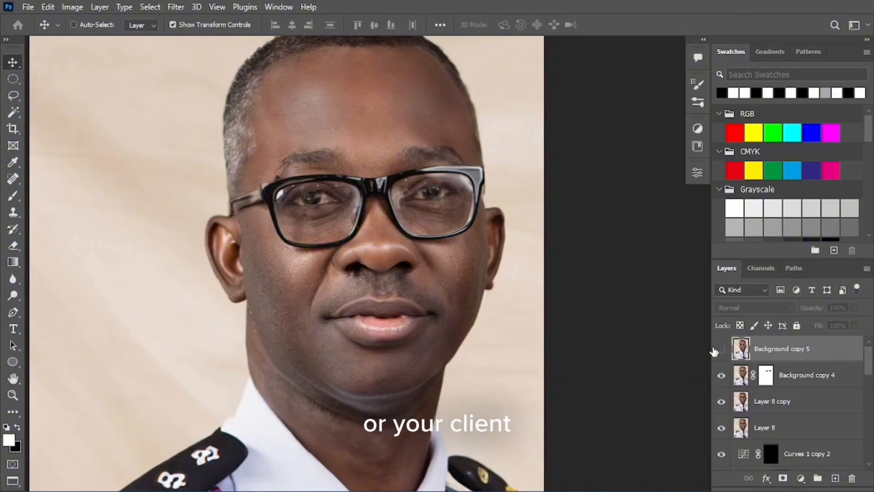